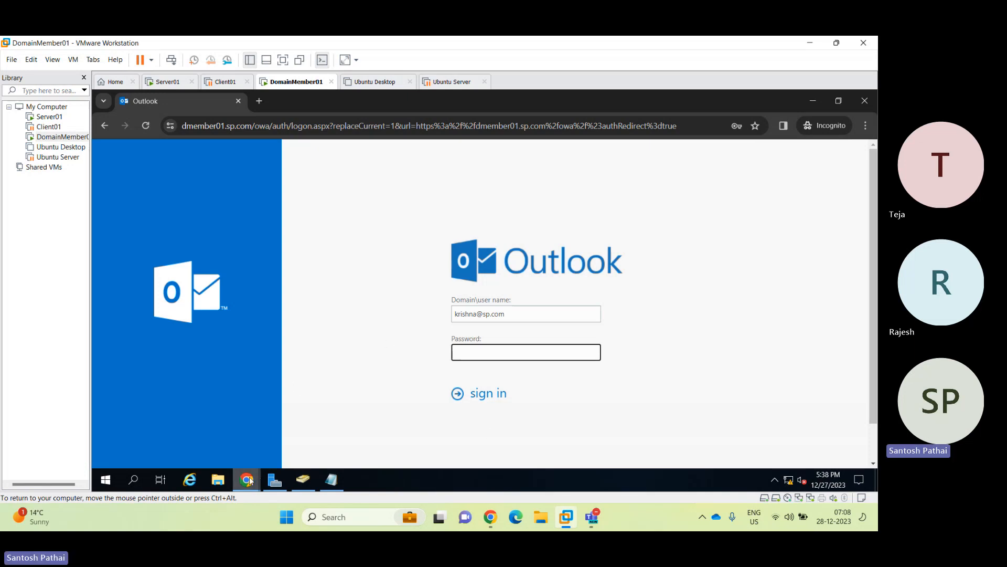
Sign in to the Exchange Admin Center with the administrator account's password and show the virtual machine in full screen.
mouse_move(250, 481)
left_click(184, 430)
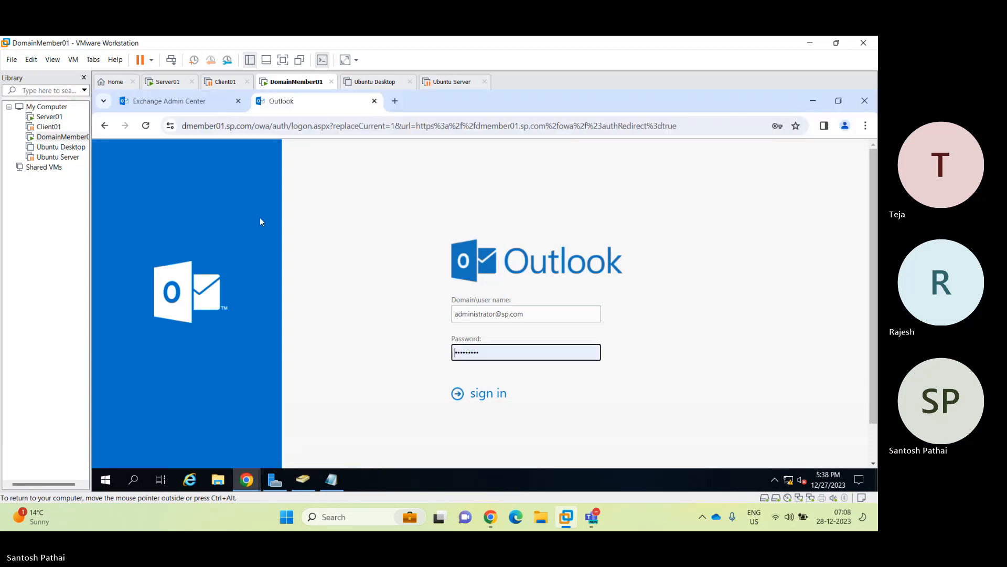
left_click(190, 103)
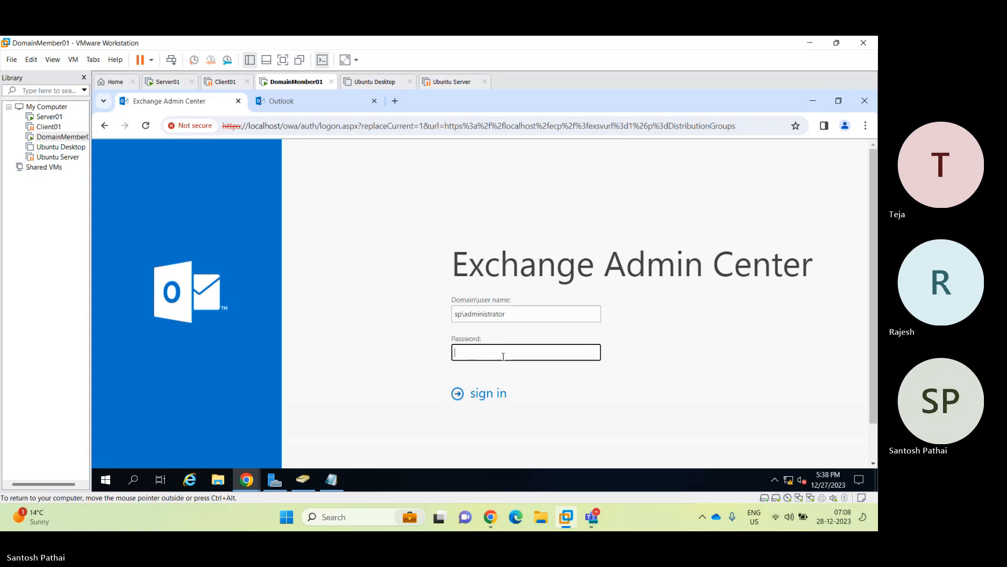
type("Pa$$w0rdd")
key("Return")
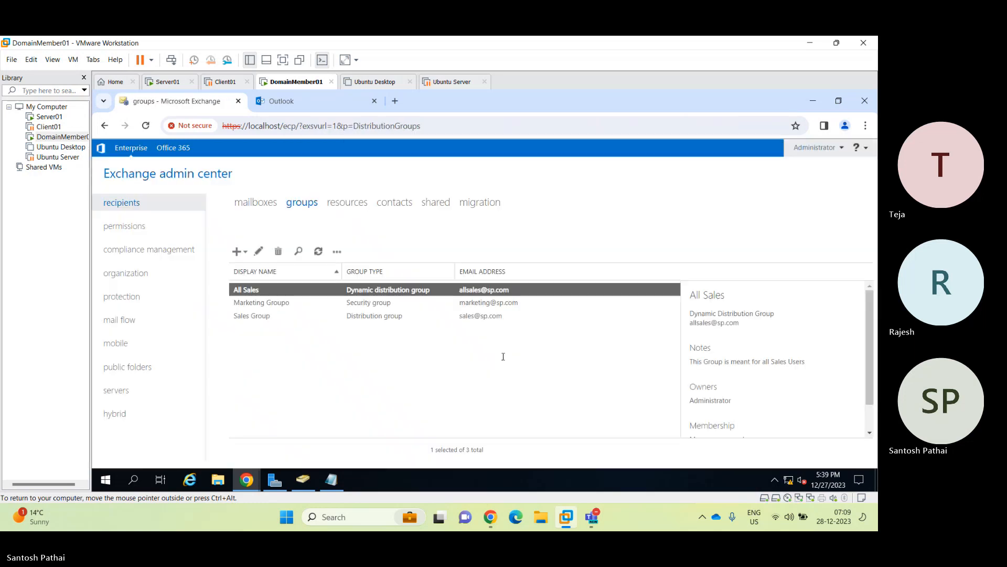
left_click(283, 59)
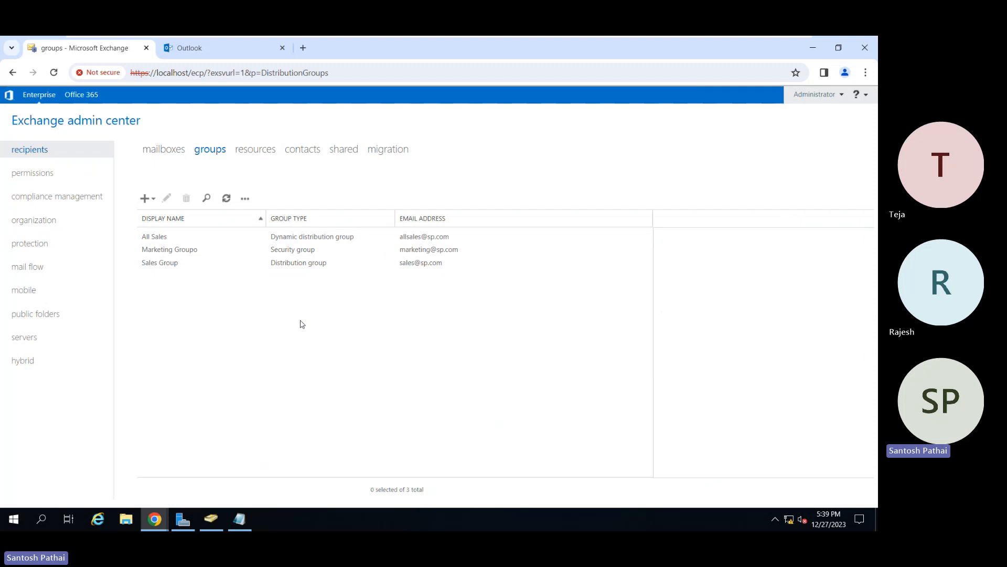
Review the details of the Marketing Groupo, Sales Group and All Sales groups in the recipients list.
left_click(193, 254)
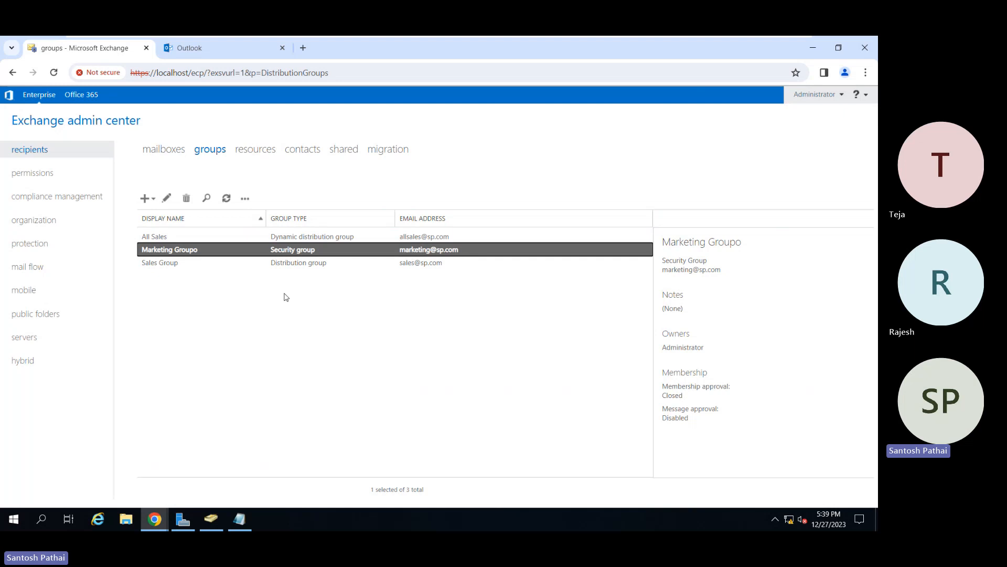
left_click(226, 262)
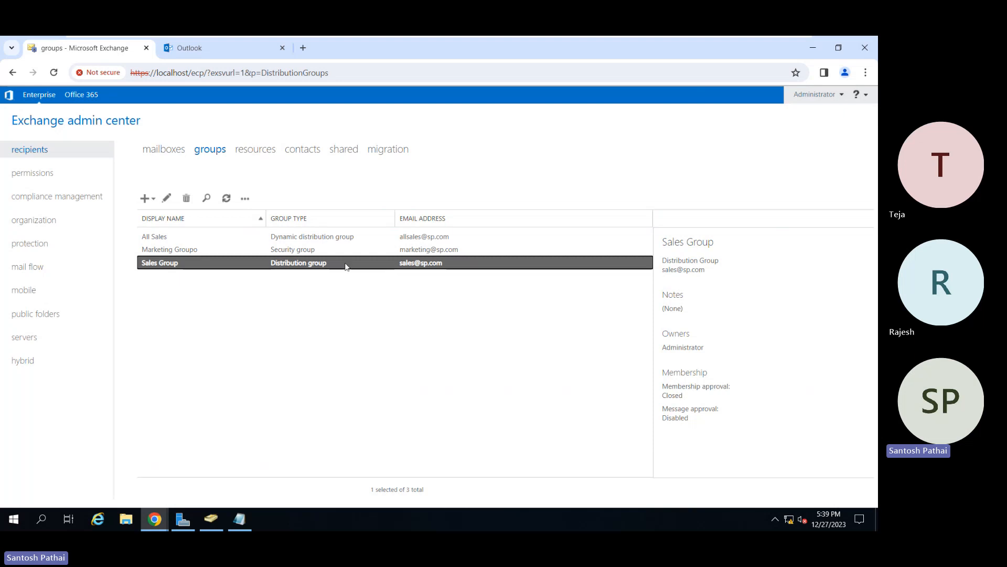
left_click(258, 238)
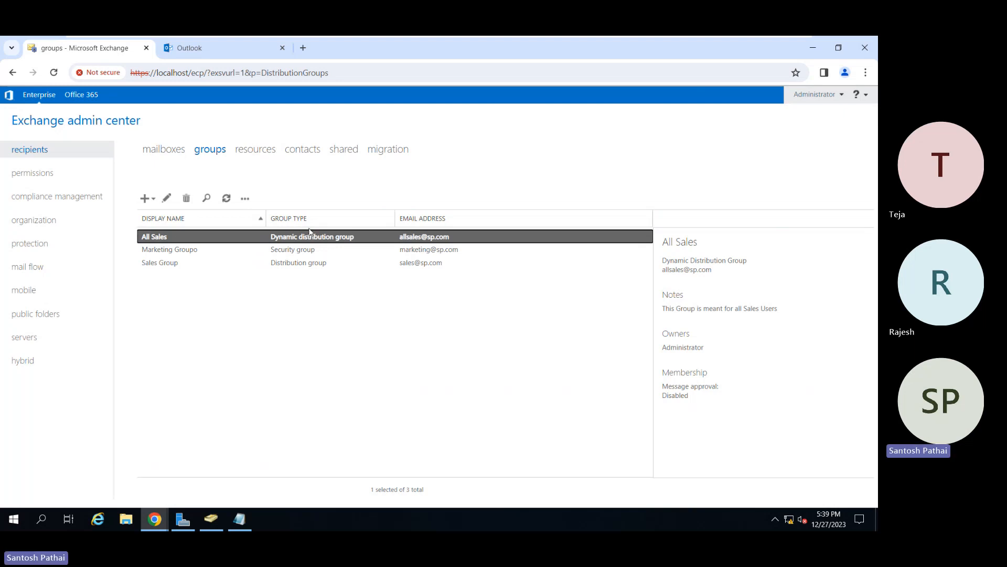
Start a new room mailbox under the recipients' resources with room name "Conference Room 1" and alias "confr1f1".
left_click(256, 152)
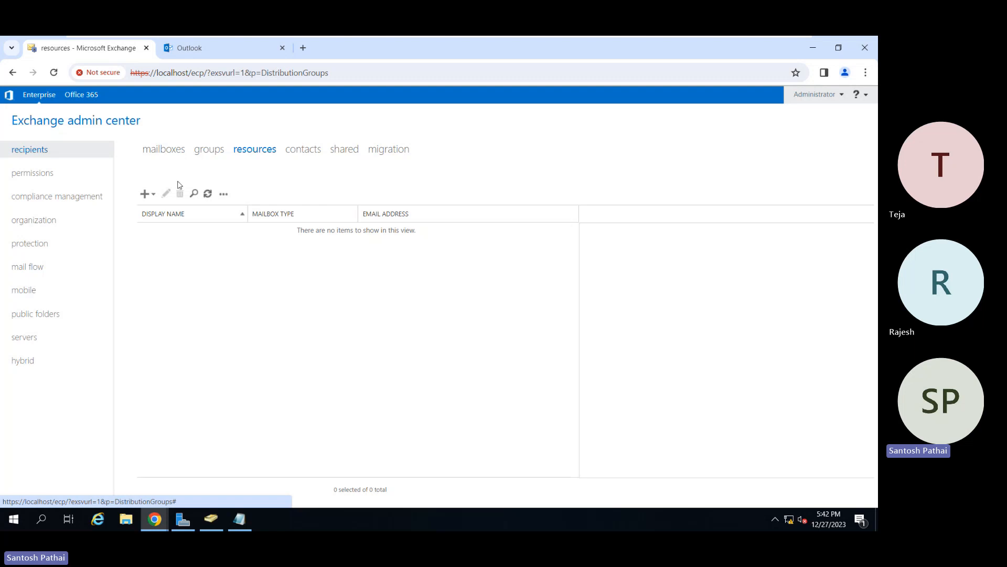
left_click(147, 194)
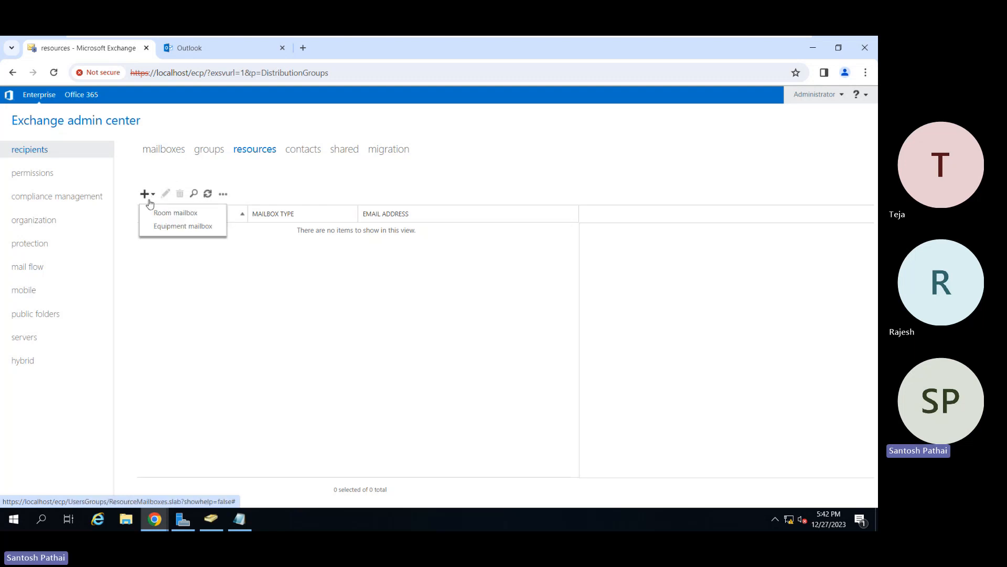
left_click(157, 214)
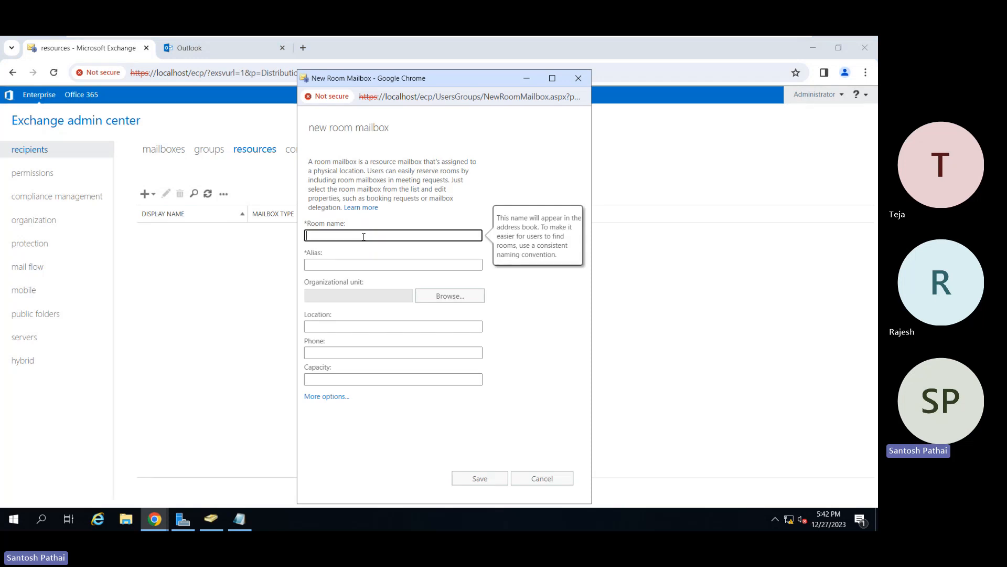
type("Conference Room1")
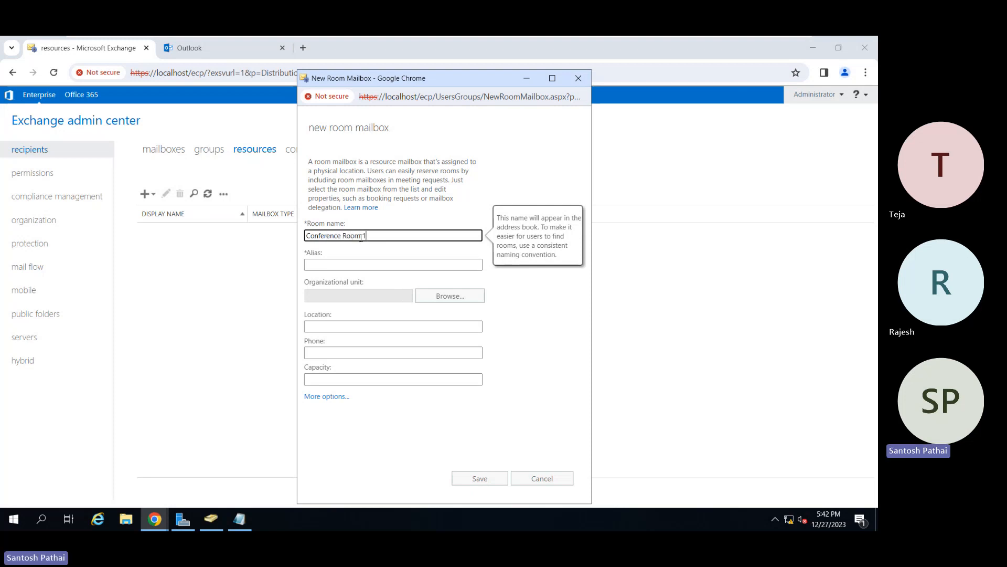
key("Tab")
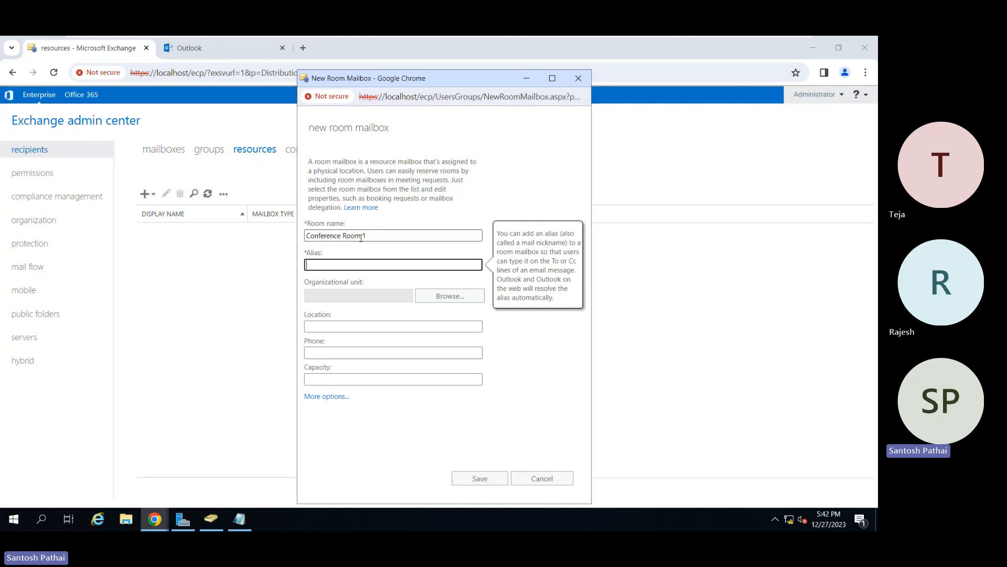
type("confr1")
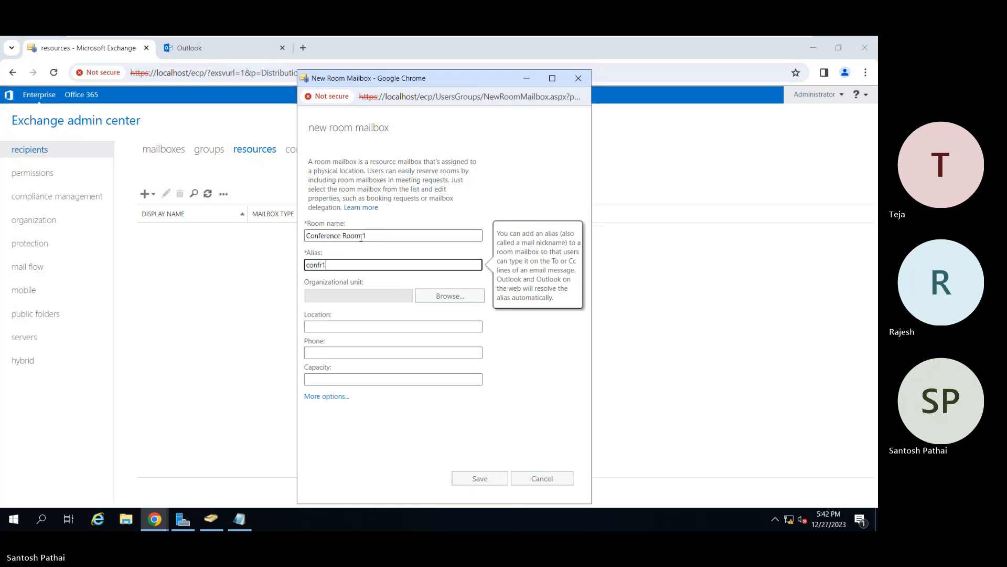
type("f1")
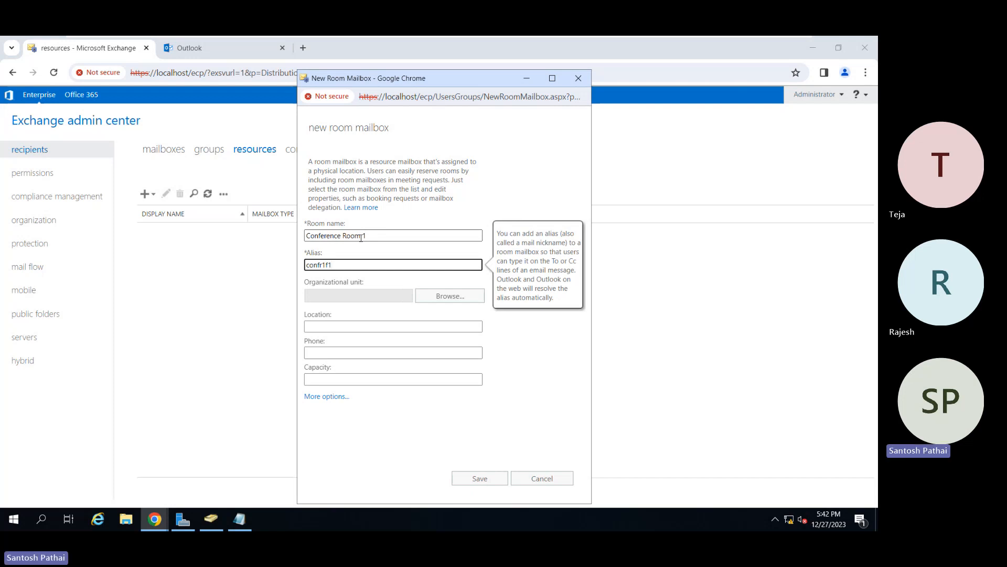
key("Tab")
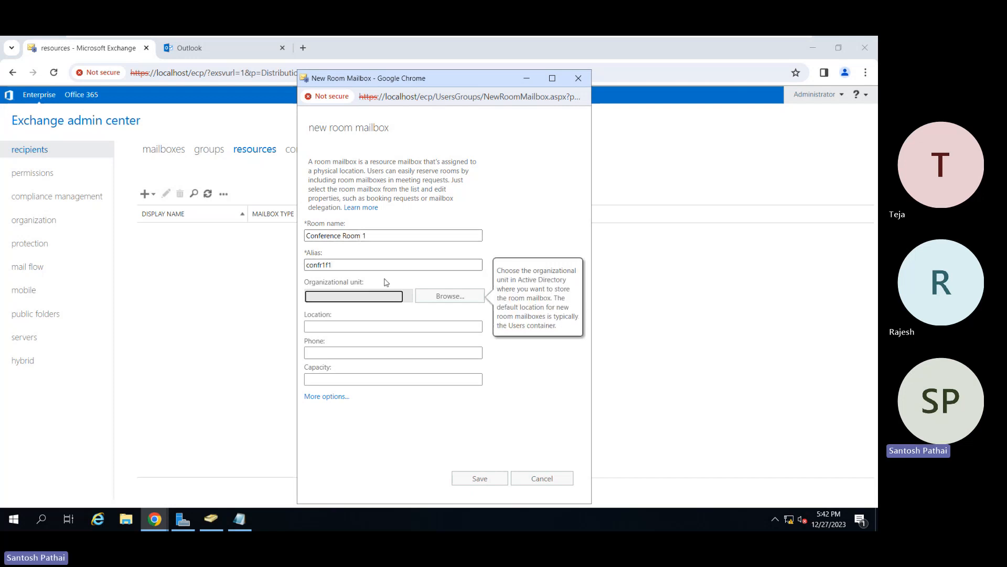
Set the organizational unit of the Conference Room 1 mailbox to HR under Domain Users in sp.com.
left_click(433, 299)
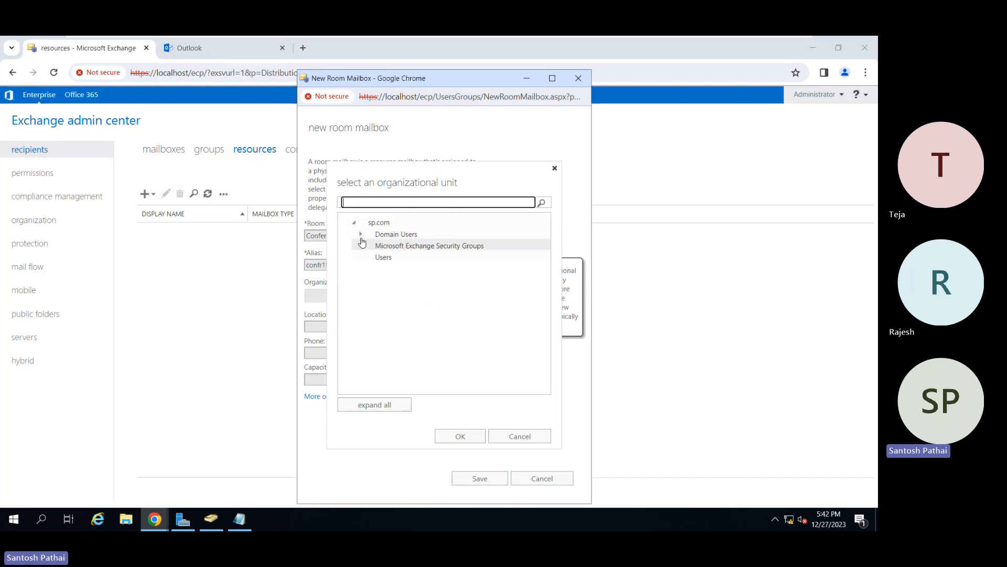
left_click(361, 235)
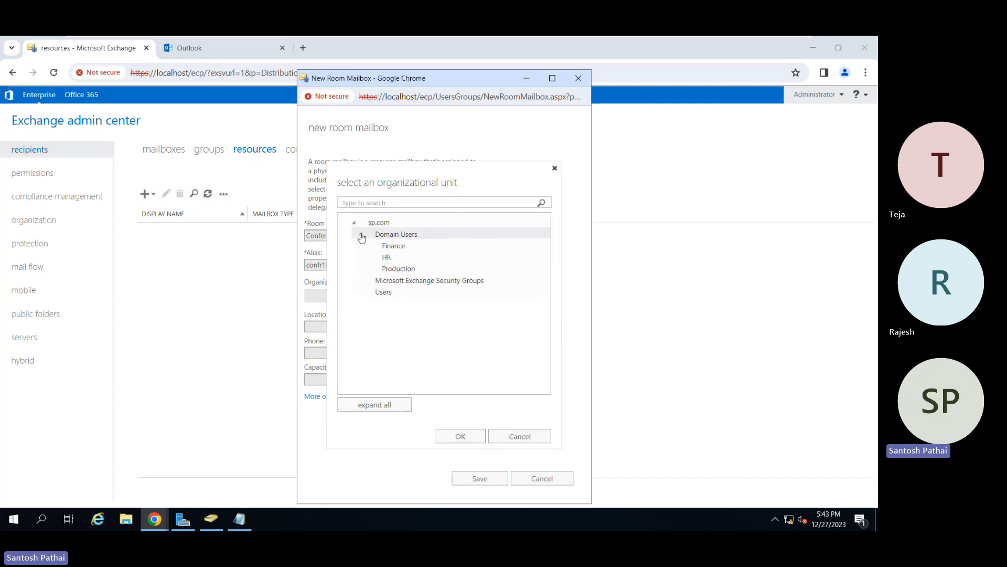
left_click(416, 256)
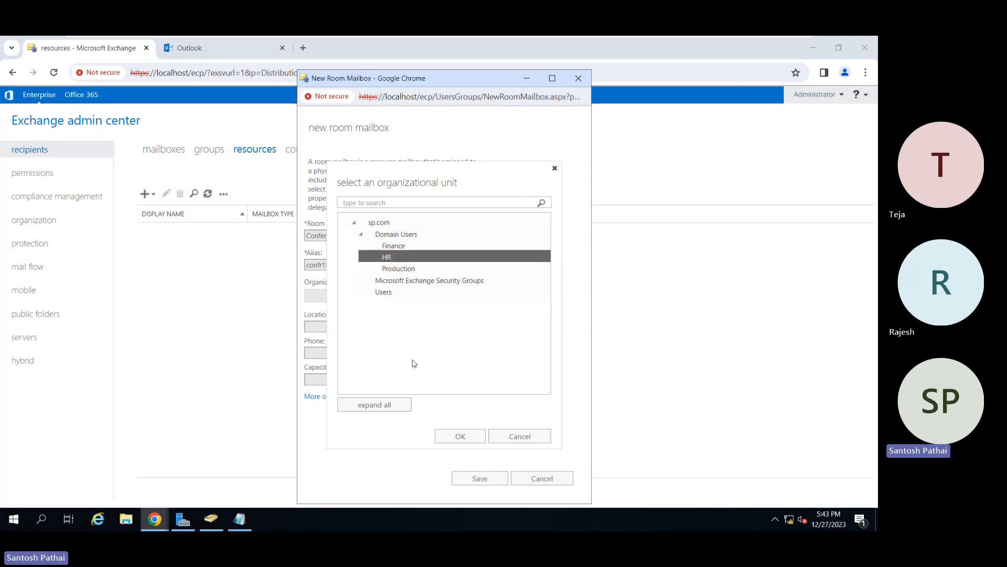
left_click(459, 437)
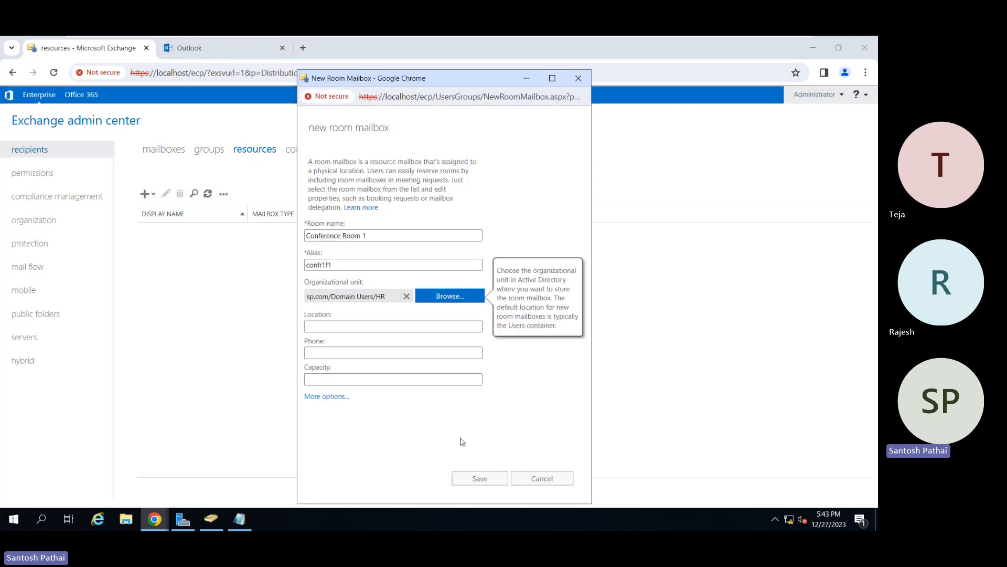
Set the Conference Room 1 location to "First Floor" and its capacity to 20, leaving the phone blank.
left_click(346, 328)
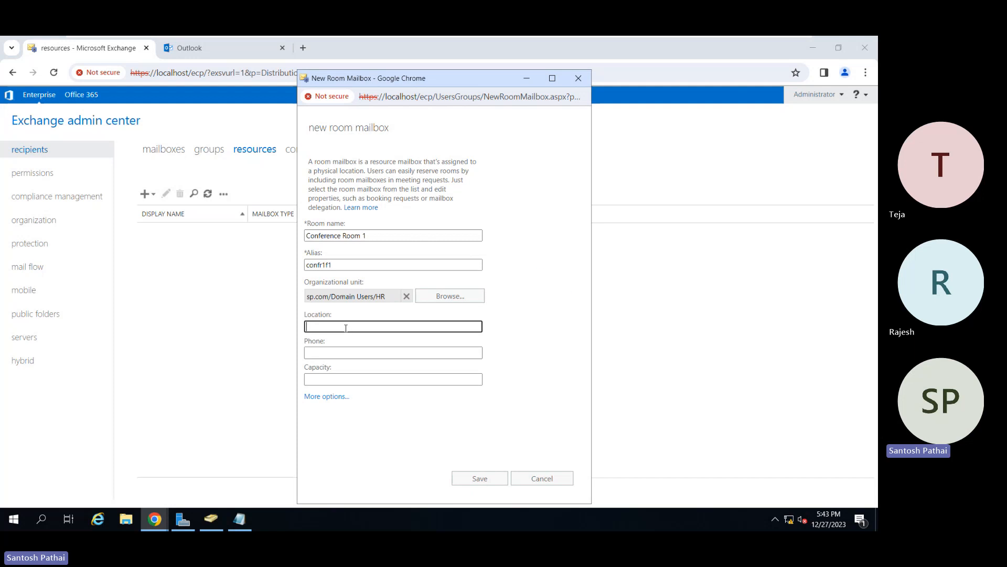
type("First Floor")
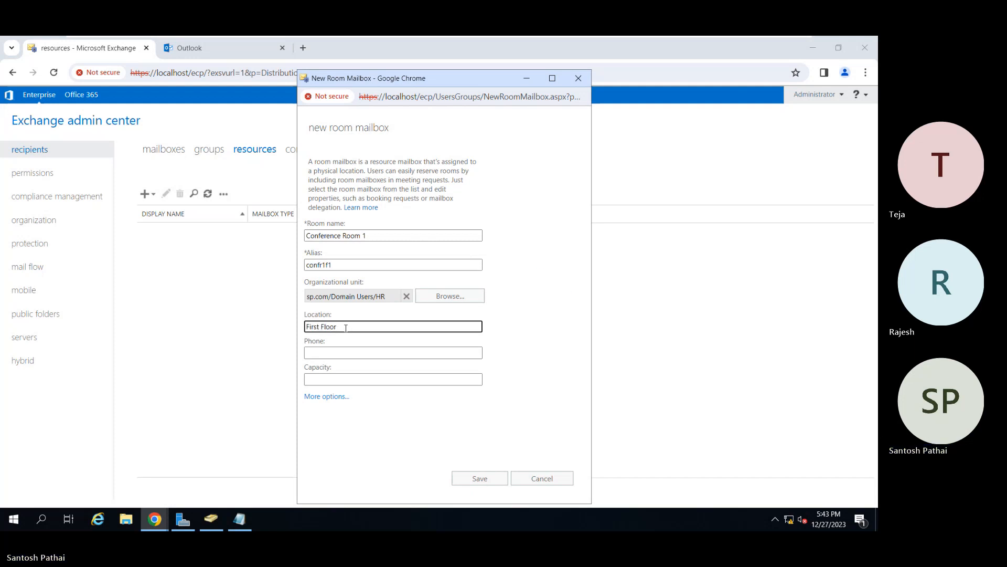
key("Tab")
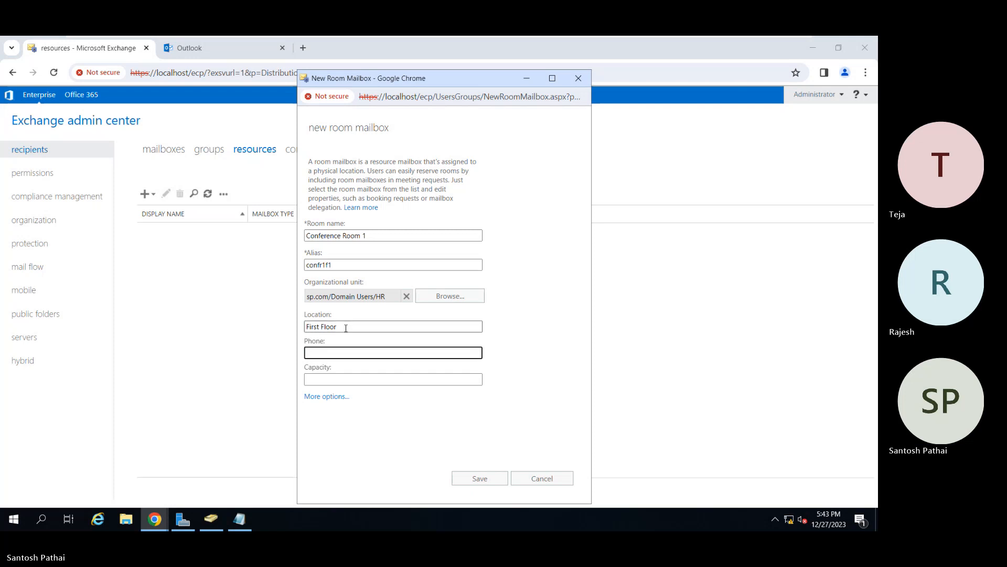
key("Tab")
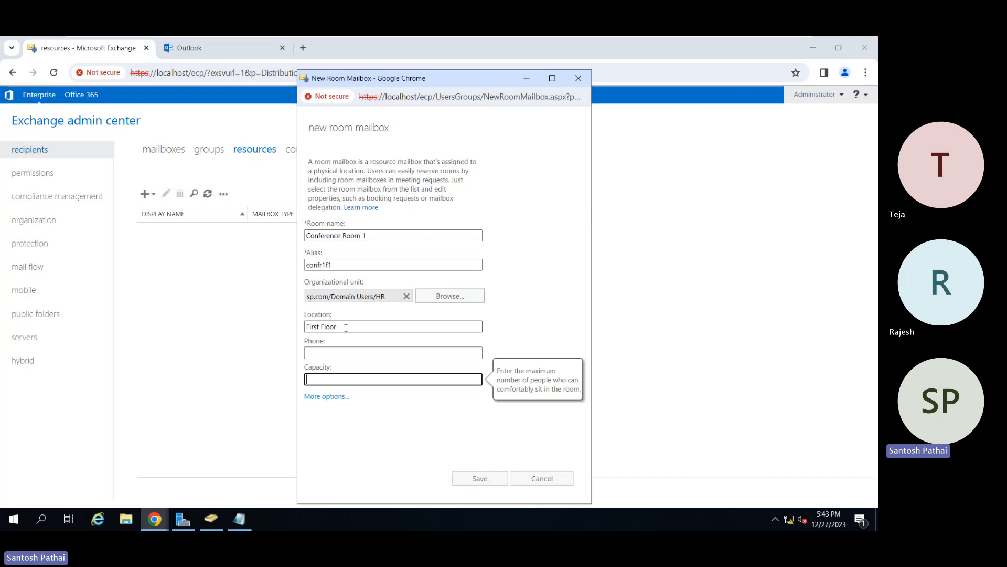
type("20")
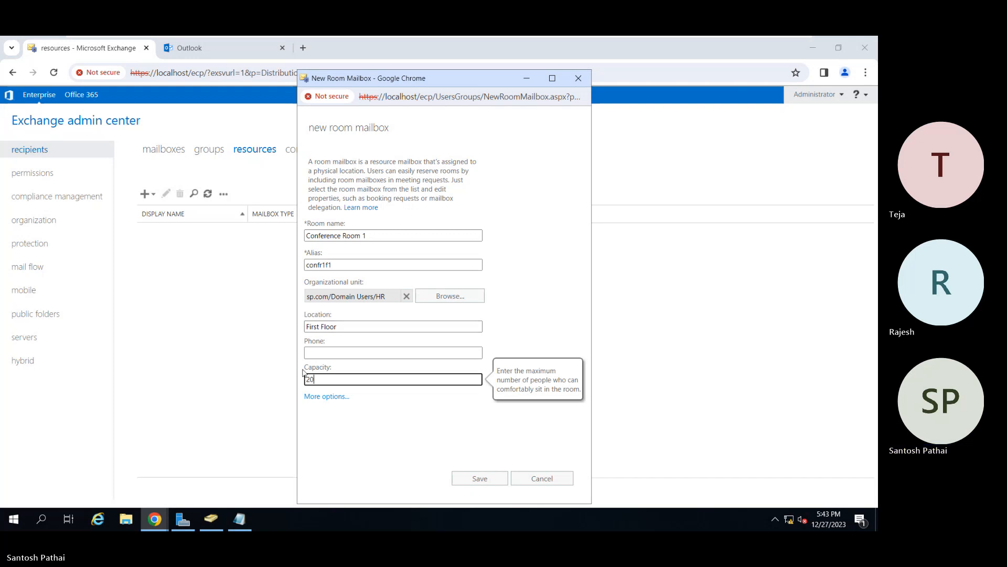
Assign mailbox database MBDB01 to the Conference Room 1 mailbox and save the new room mailbox.
left_click(316, 396)
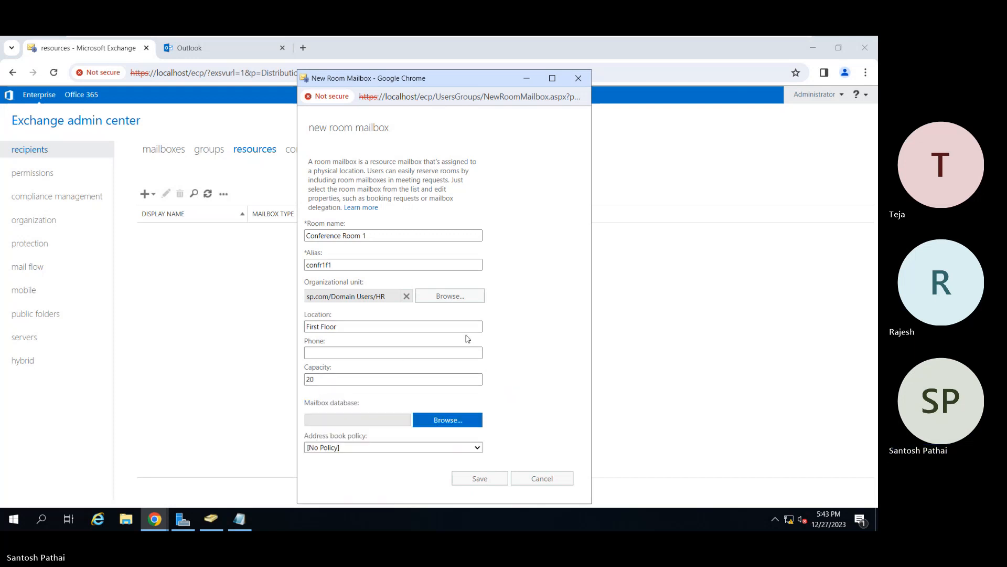
left_click(445, 420)
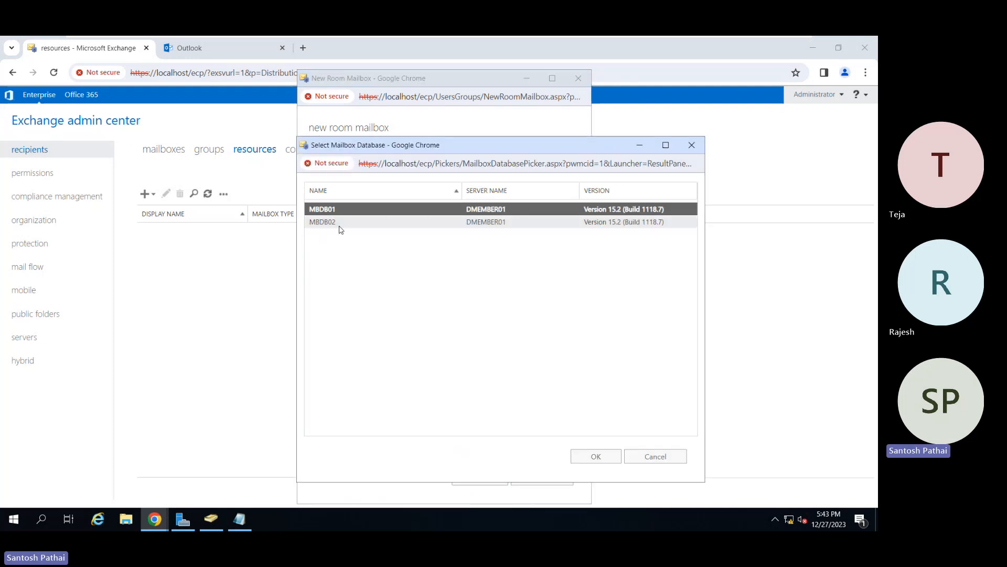
left_click(596, 456)
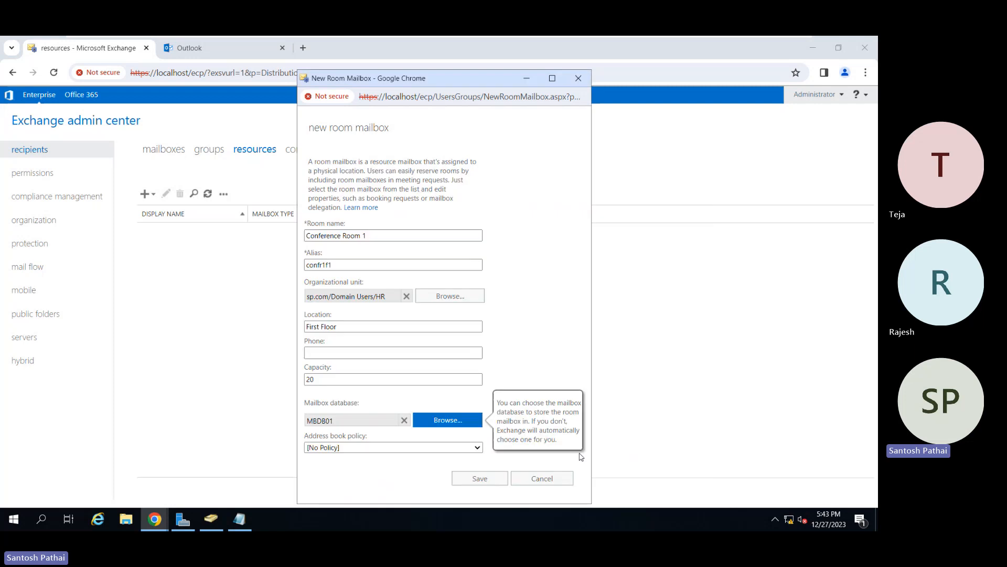
left_click(475, 479)
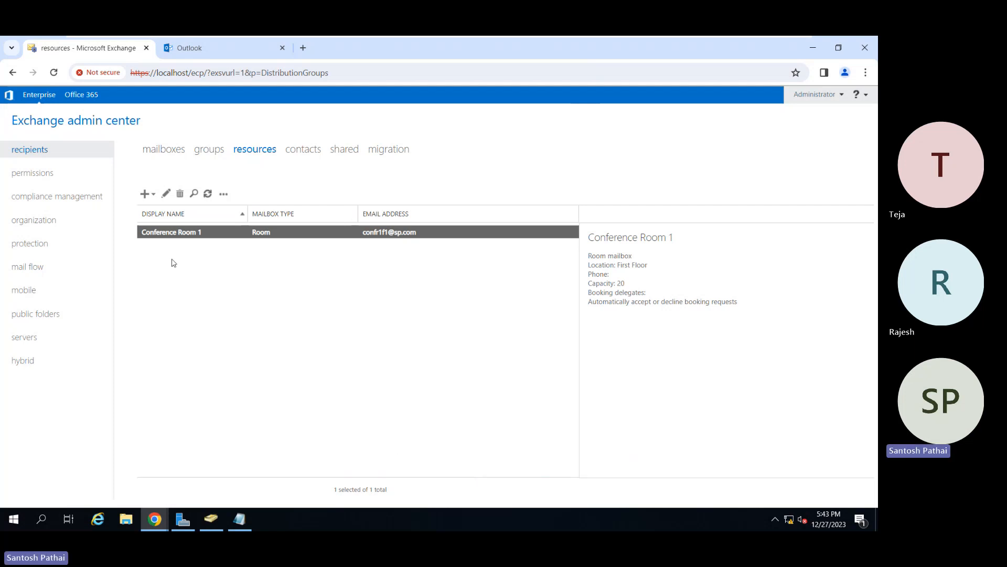
Start another new room mailbox with room name "Conference Room 2" and alias "confr2f1".
left_click(145, 194)
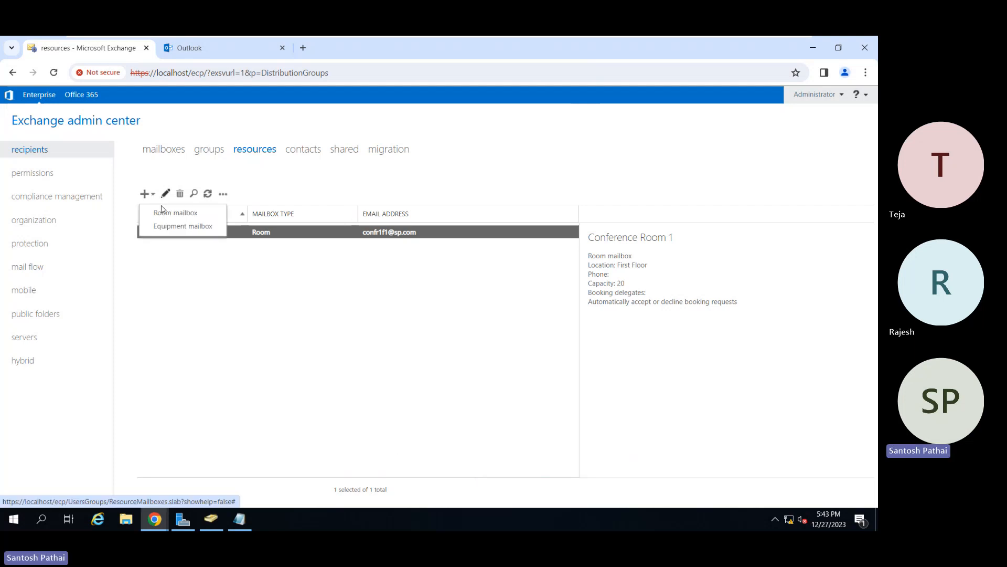
left_click(164, 213)
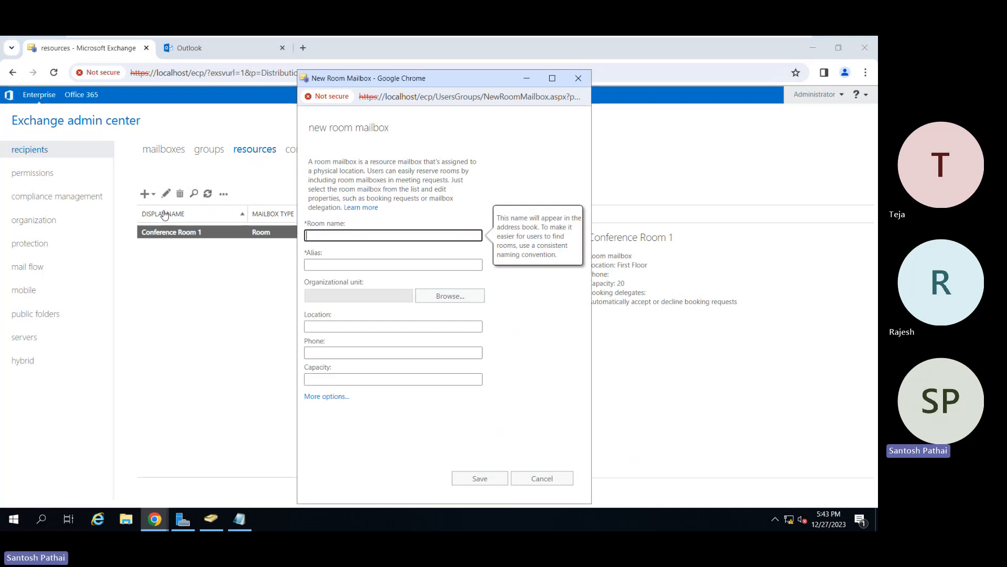
type("Conference Room 2")
key("Tab")
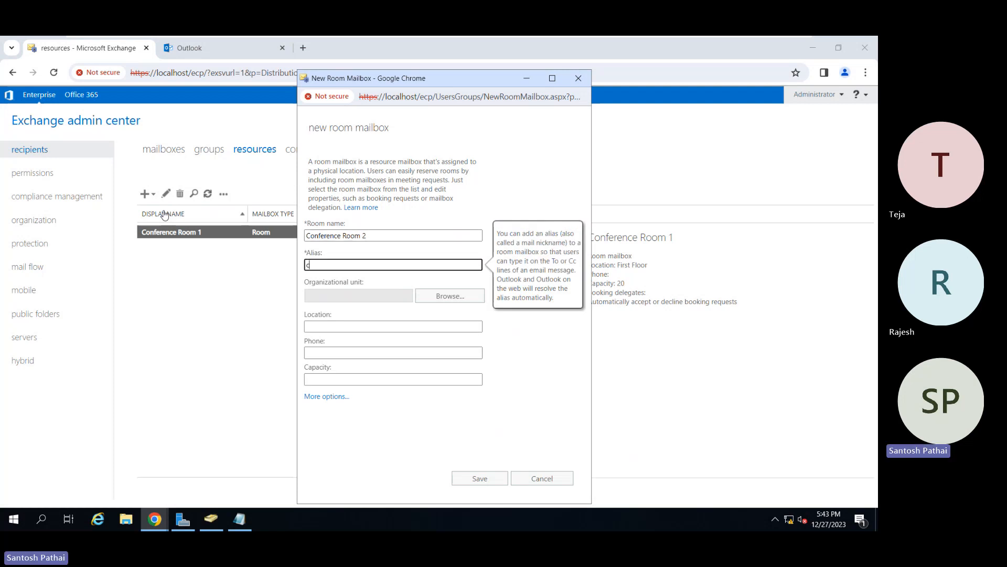
type("confr2f1")
key("Tab")
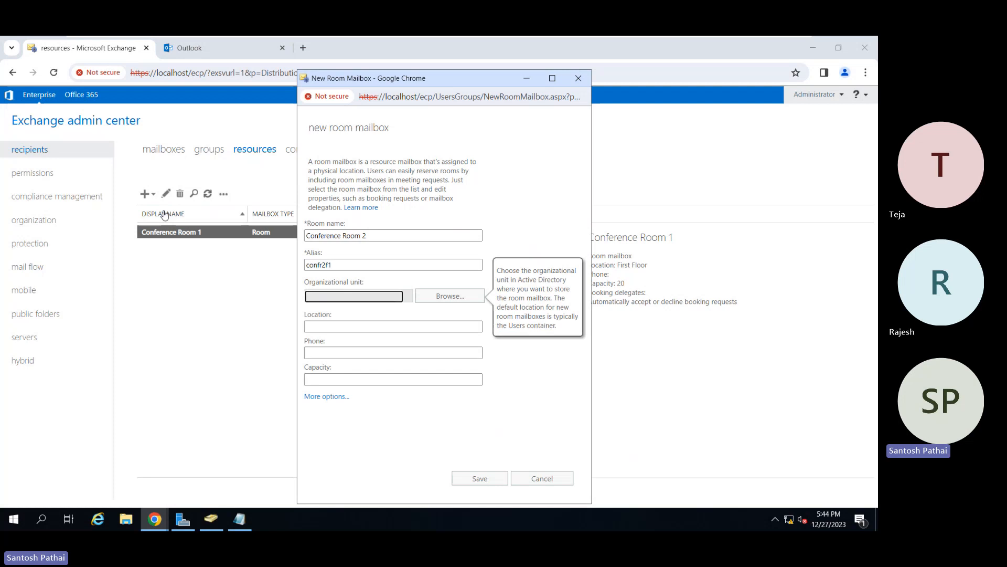
Set the organizational unit of the Conference Room 2 mailbox to HR under Domain Users in sp.com.
left_click(431, 298)
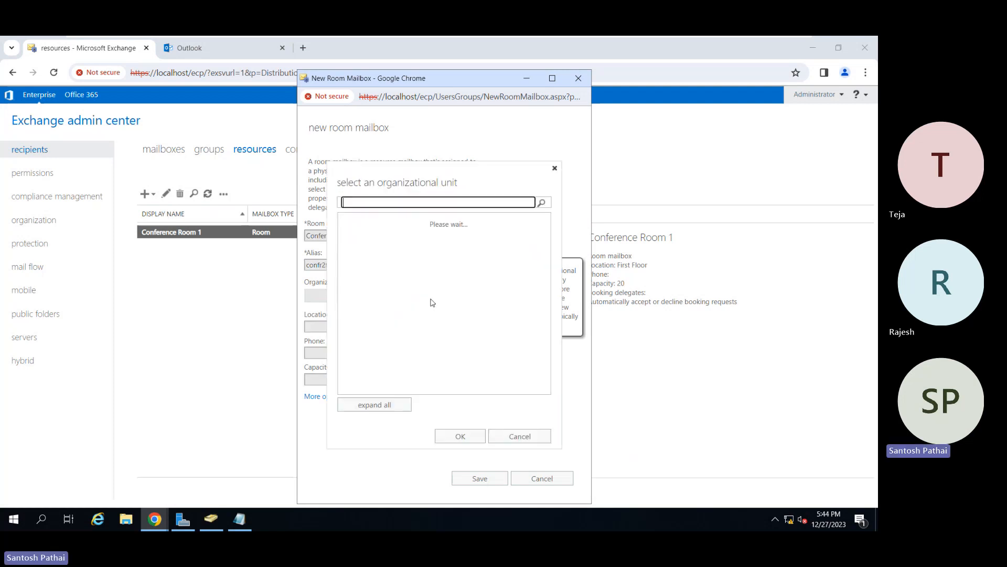
left_click(362, 236)
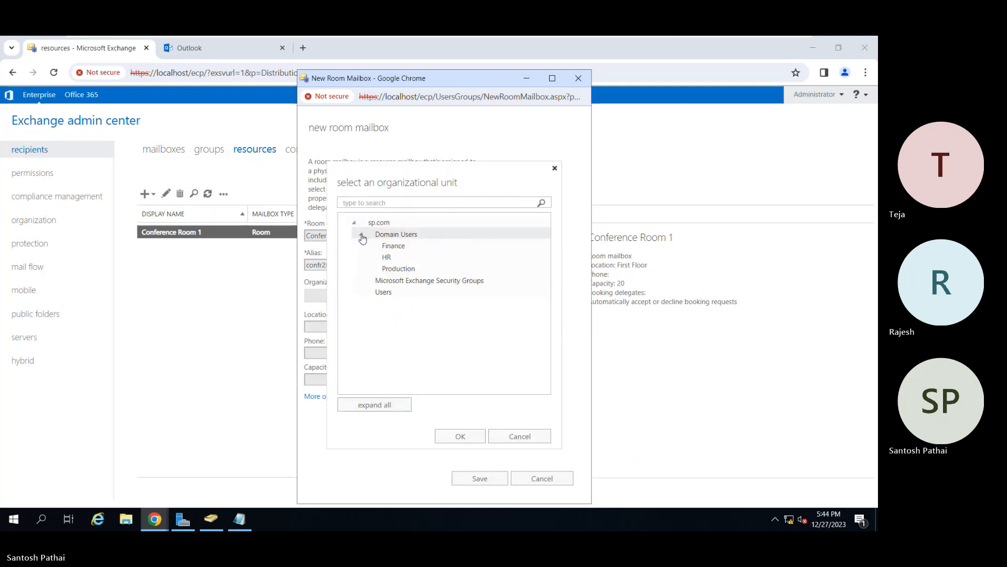
left_click(401, 257)
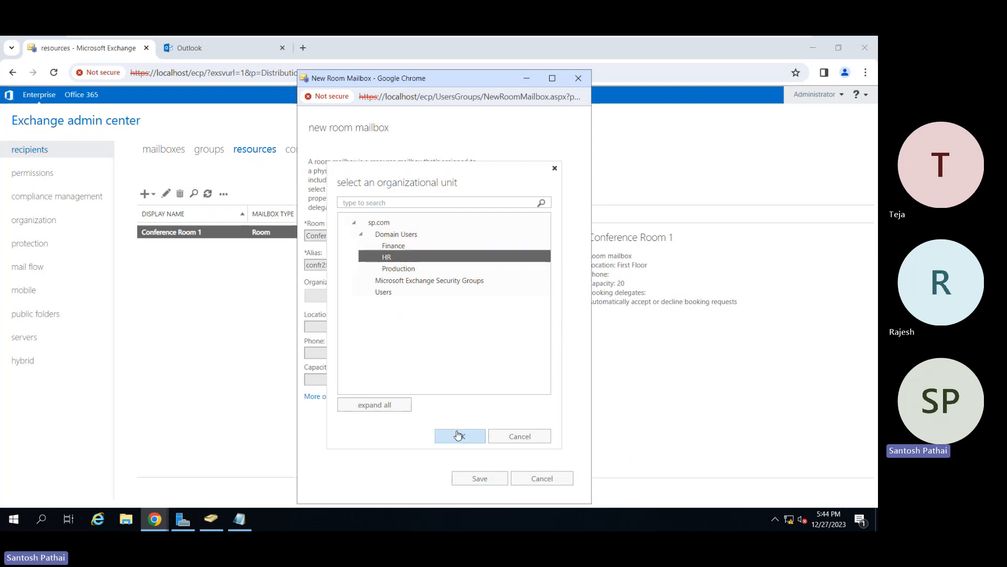
left_click(460, 436)
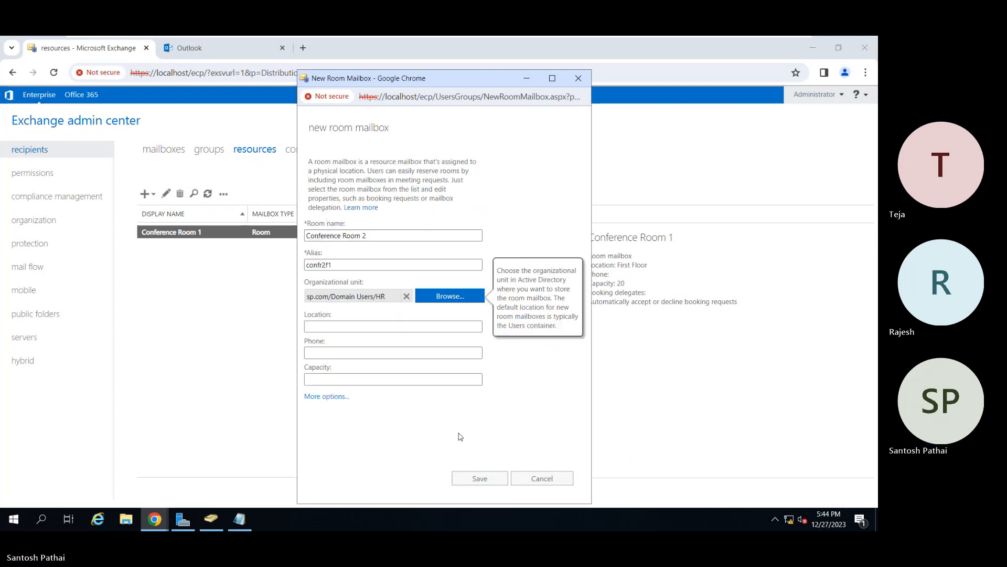
Set the Conference Room 2 location to "First Floor" and its capacity to 10, leaving the phone blank.
left_click(352, 327)
type("First Floor 1")
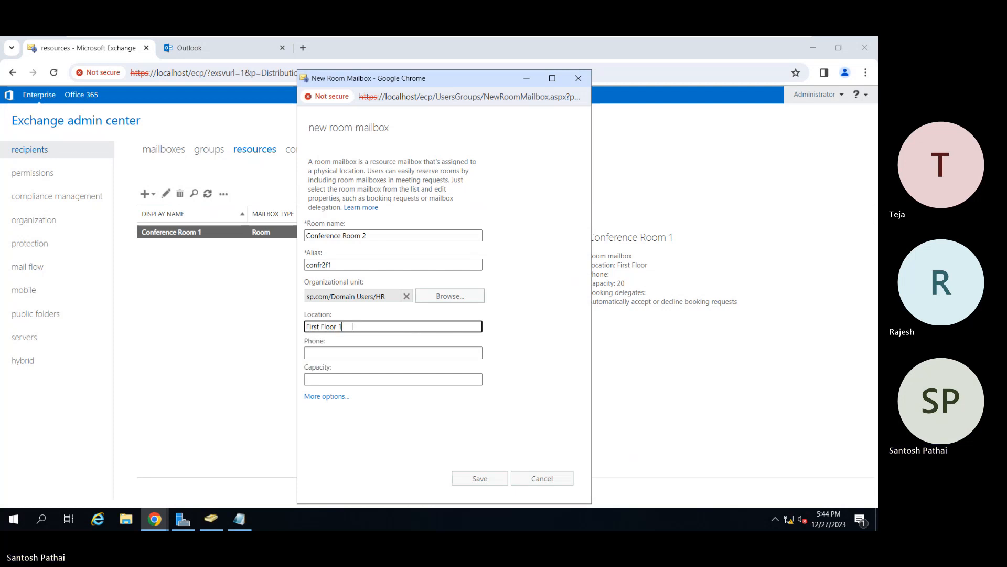
key("BackSpace")
key("Tab")
key("Tab")
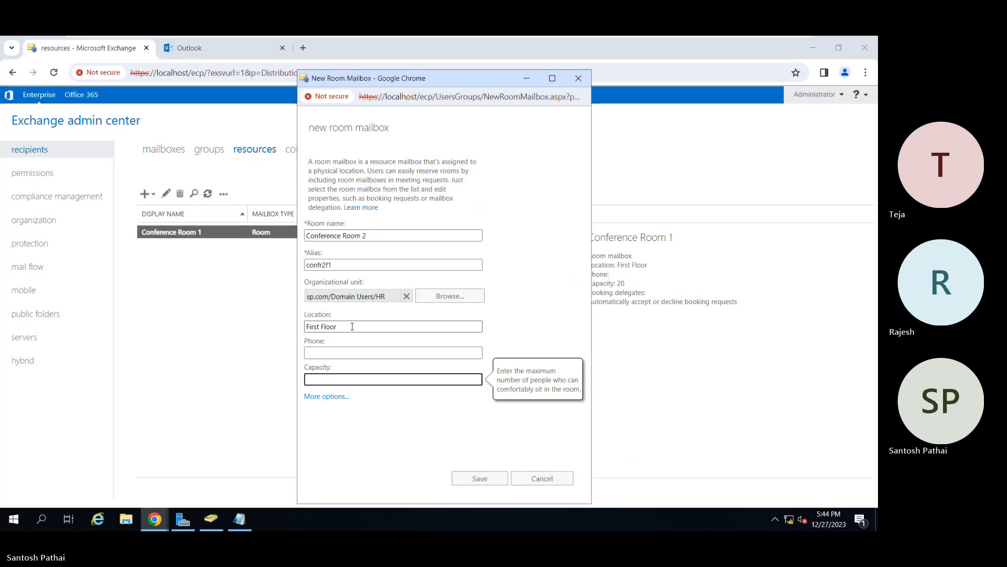
type("10")
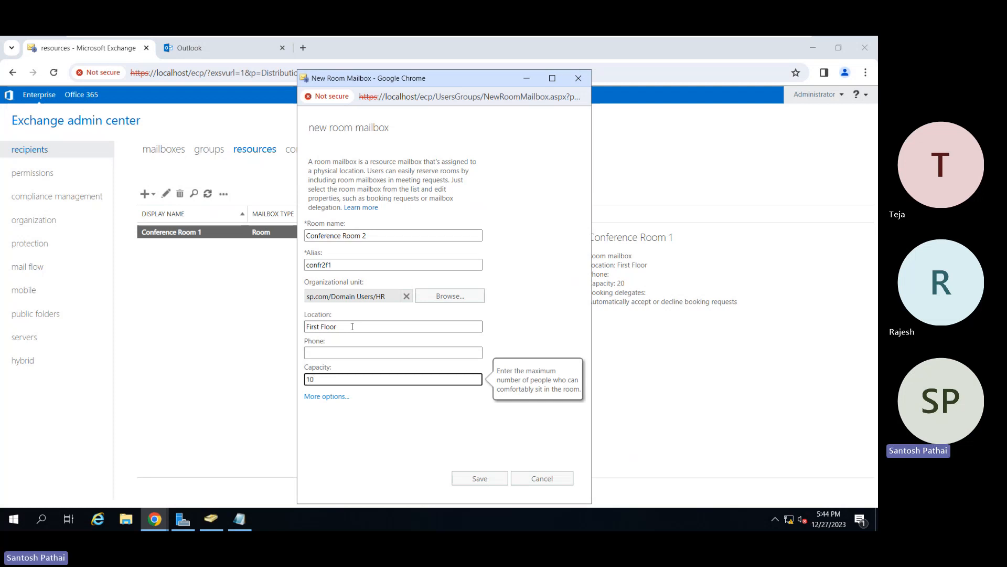
Assign mailbox database MBDB01 to the Conference Room 2 mailbox and save the new room mailbox.
left_click(322, 396)
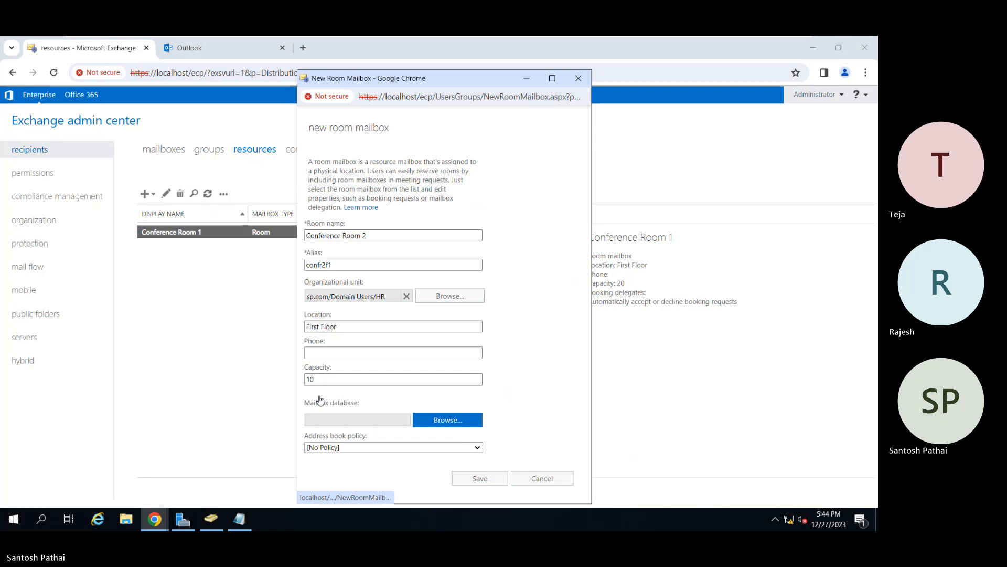
left_click(435, 426)
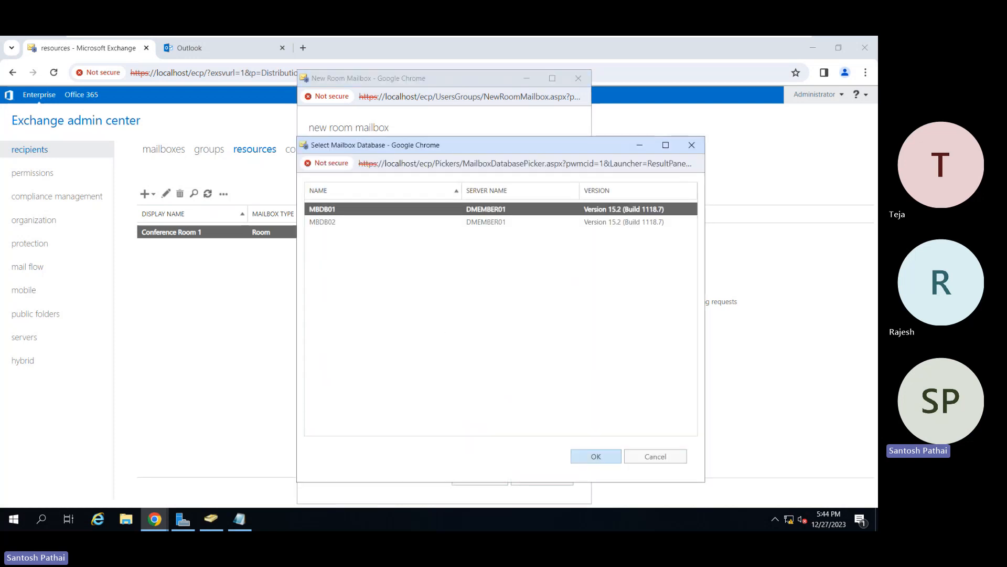
left_click(596, 456)
left_click(478, 479)
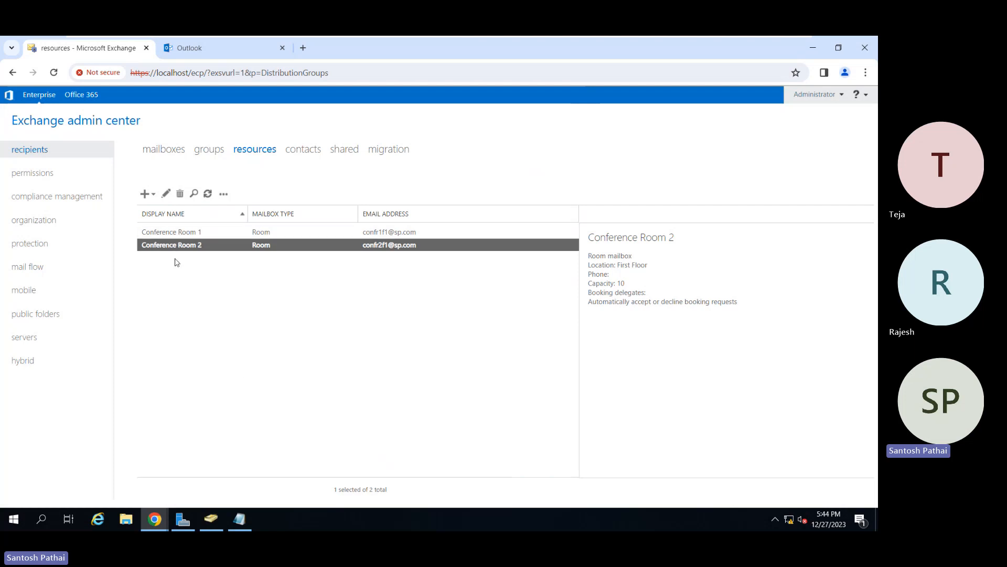
Open the Conference Room 2 mailbox properties and review all general settings, including the additional options down to the custom attributes.
left_click(165, 195)
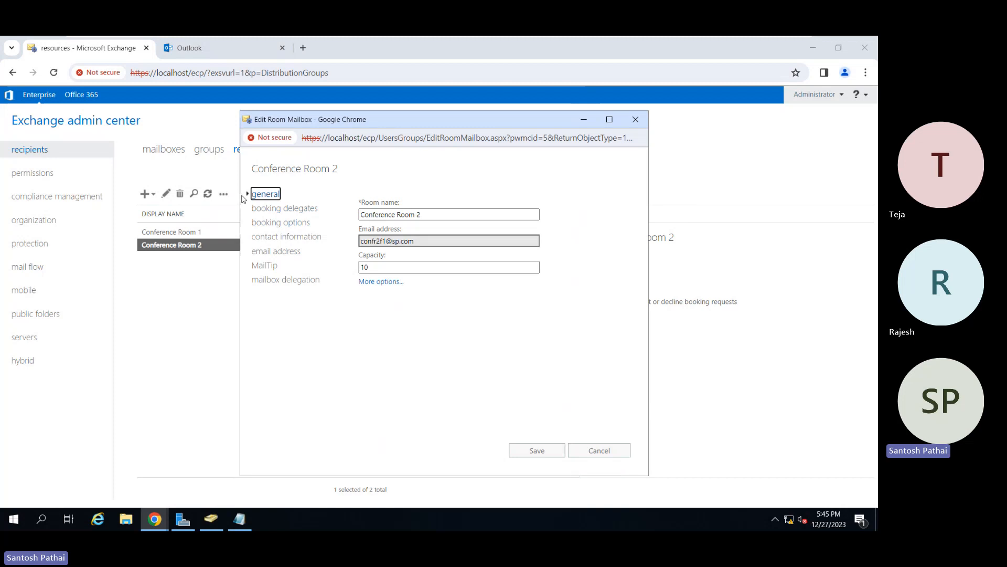
left_click(427, 214)
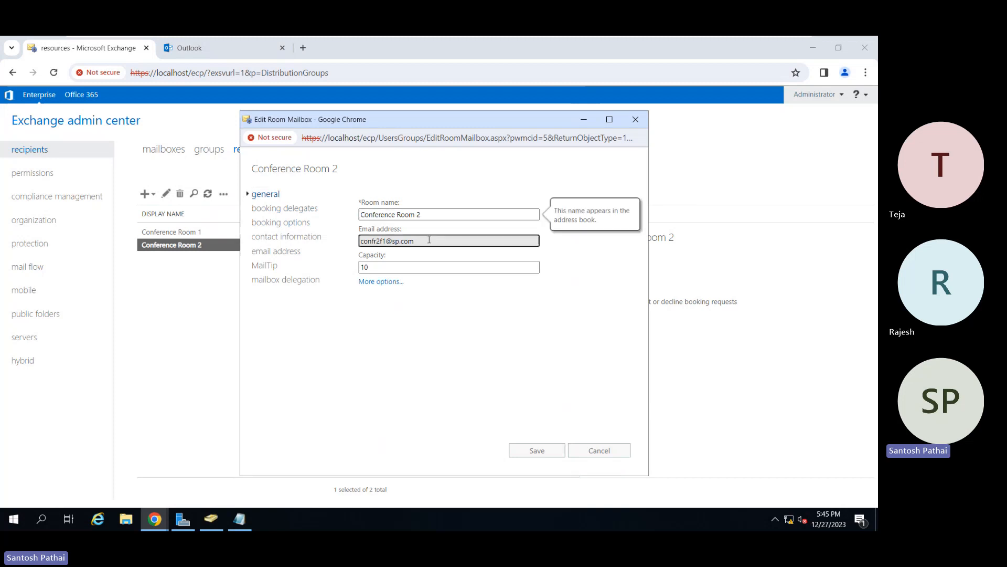
left_click(429, 240)
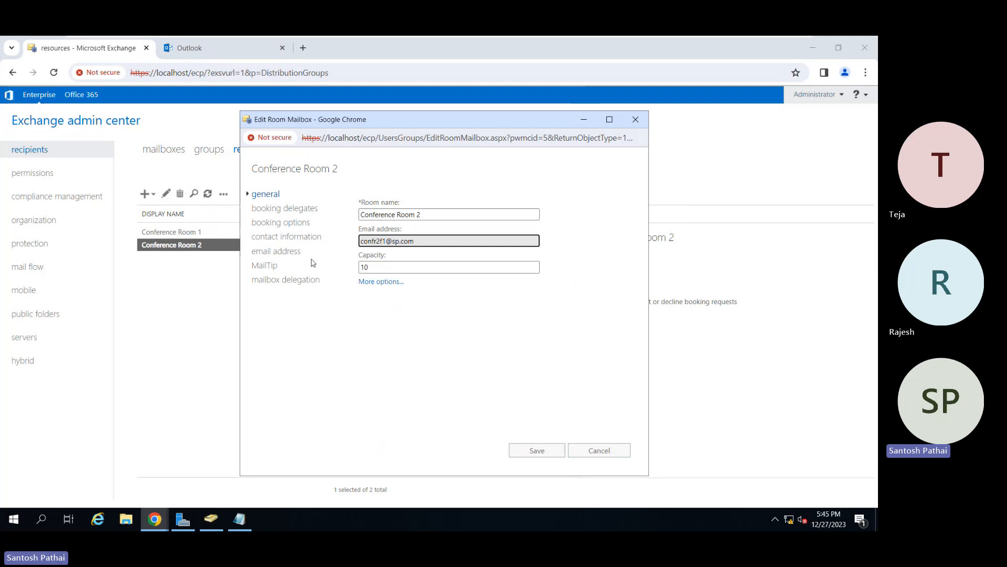
left_click(388, 268)
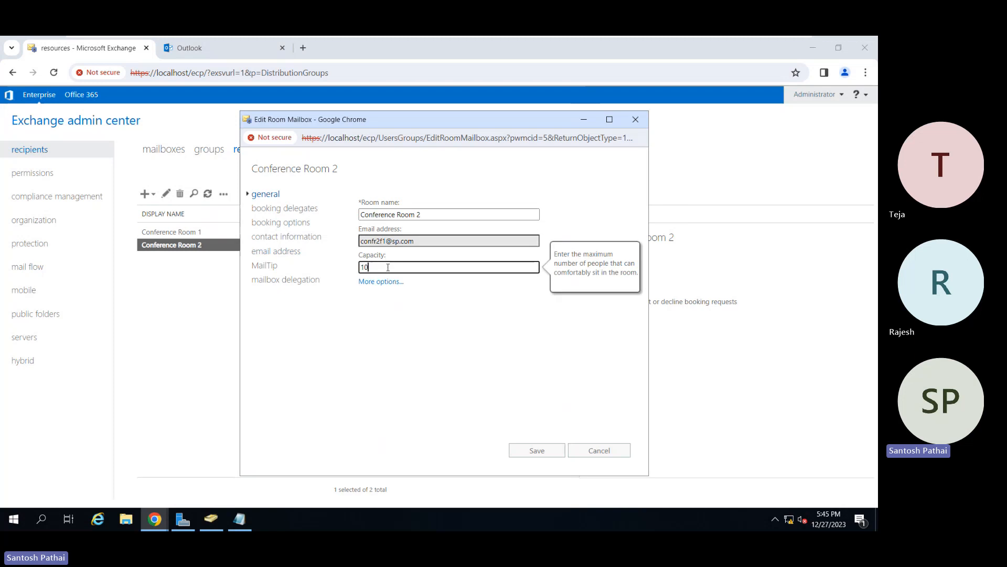
left_click(387, 284)
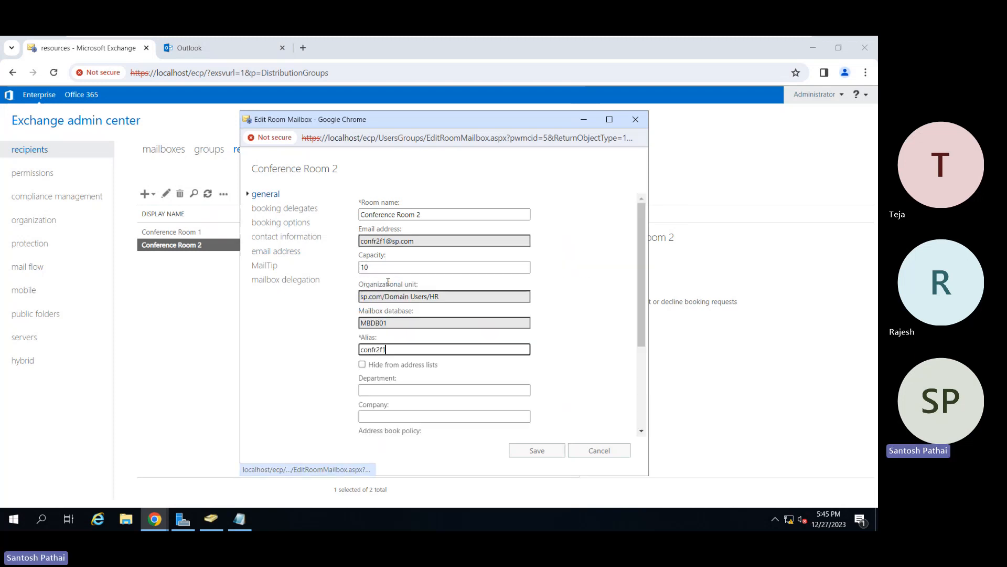
left_click(447, 295)
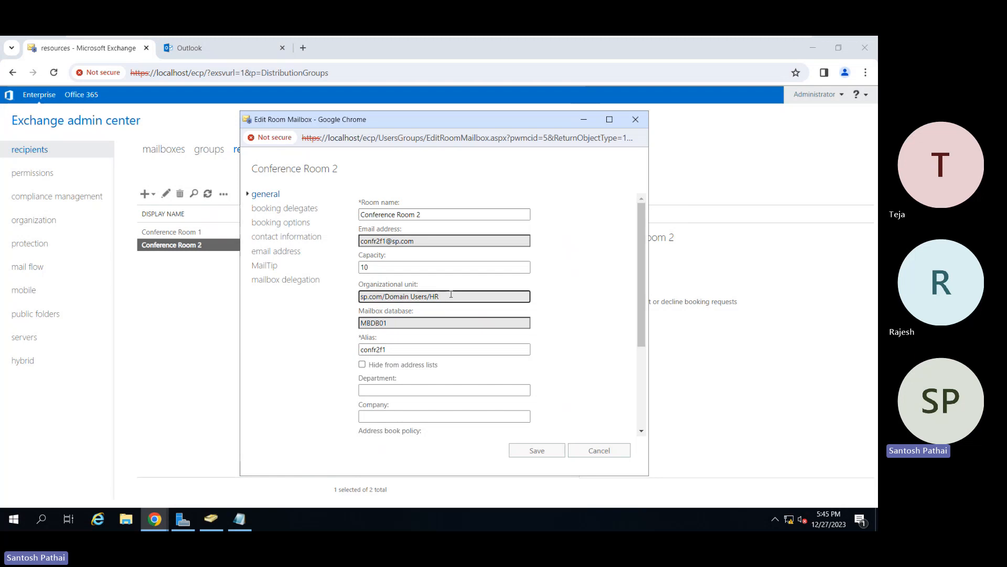
left_click(405, 321)
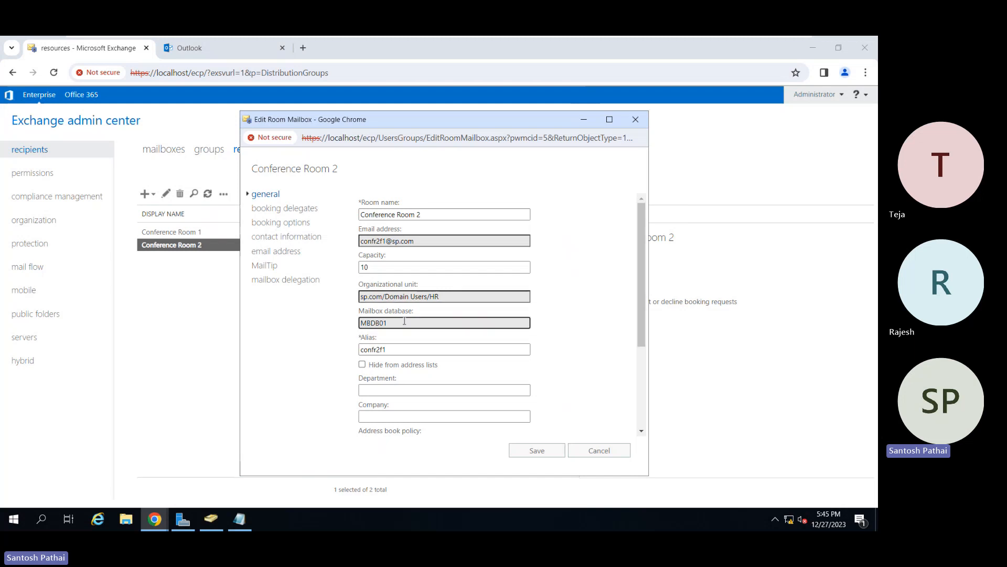
left_click(393, 347)
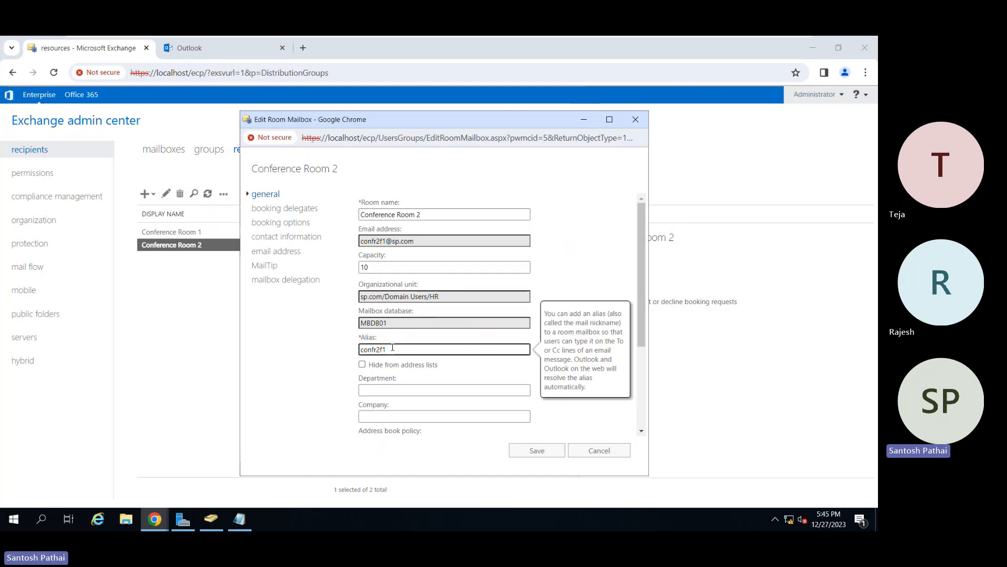
left_click(405, 391)
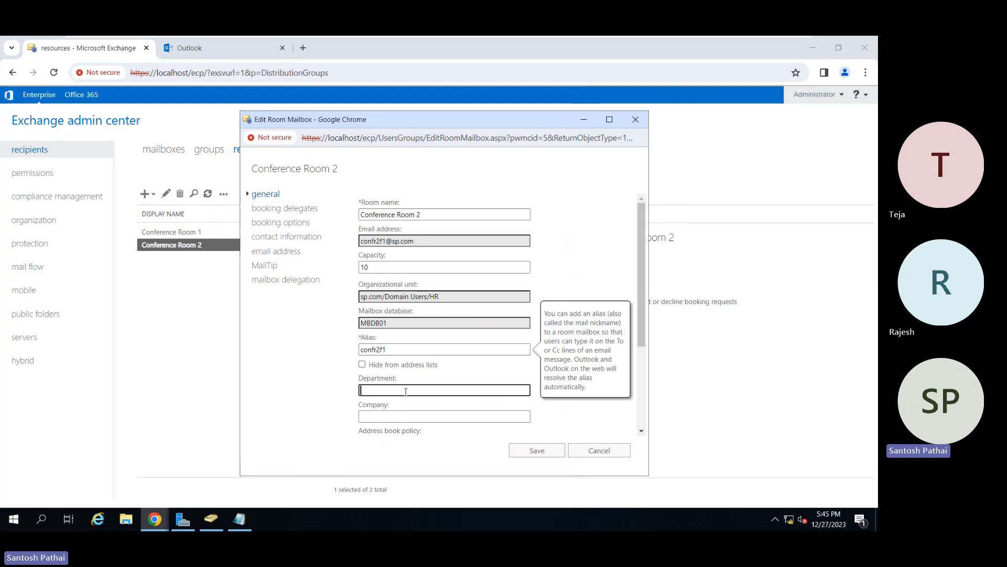
scroll(405, 392, "down", 3)
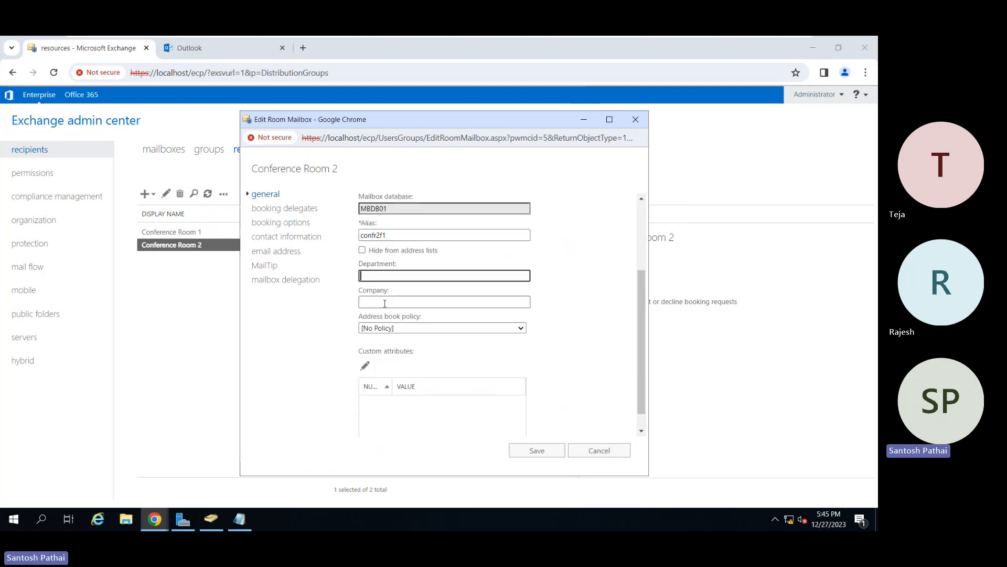
left_click(385, 303)
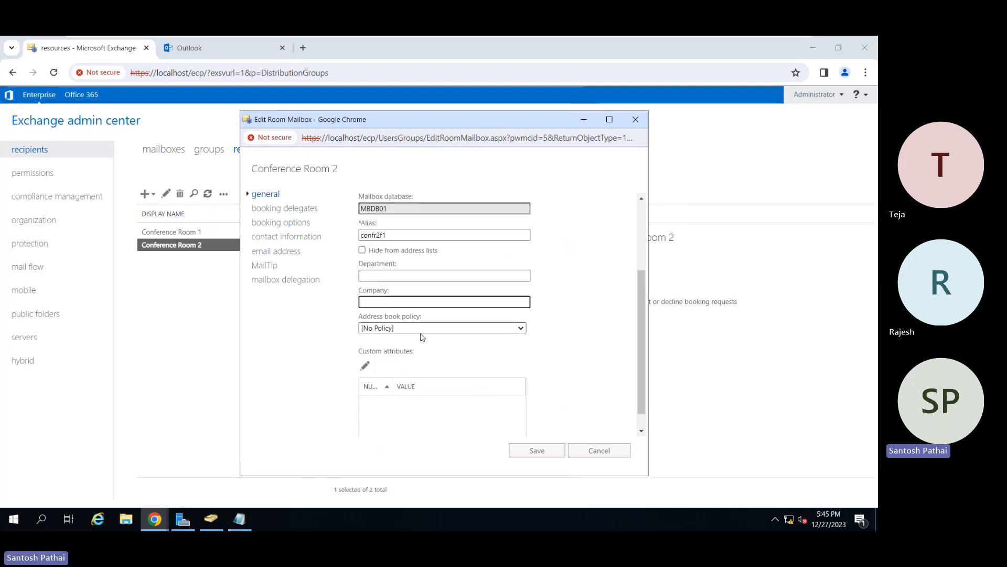
scroll(422, 337, "down", 1)
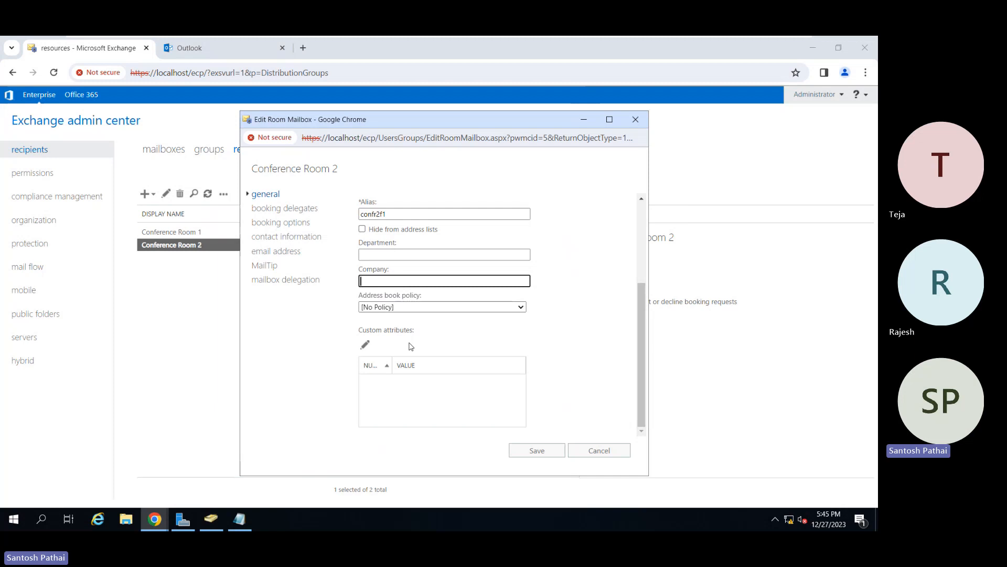
Have selected delegates accept or decline Conference Room 2 booking requests, and add Administrator as a delegate.
left_click(295, 209)
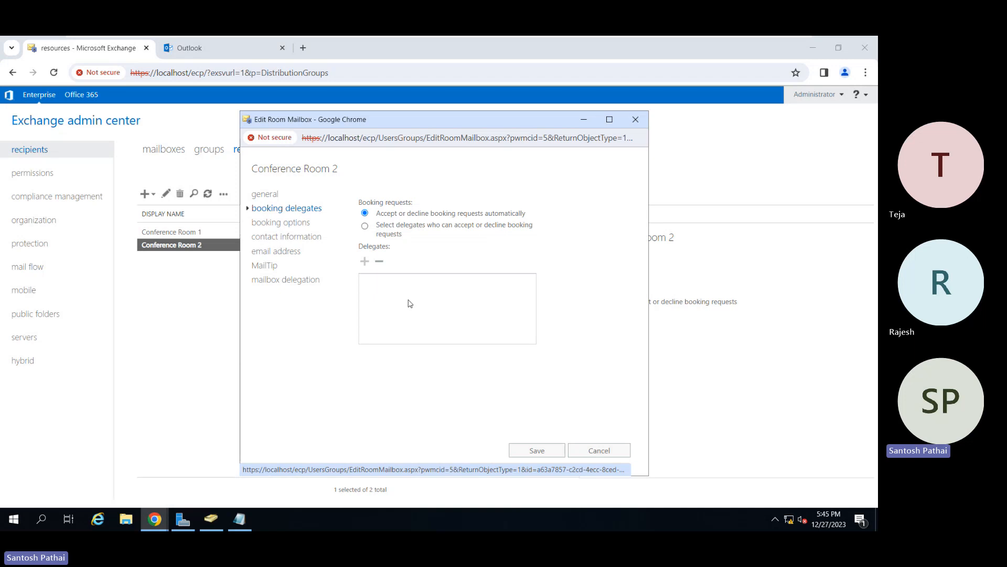
mouse_move(393, 216)
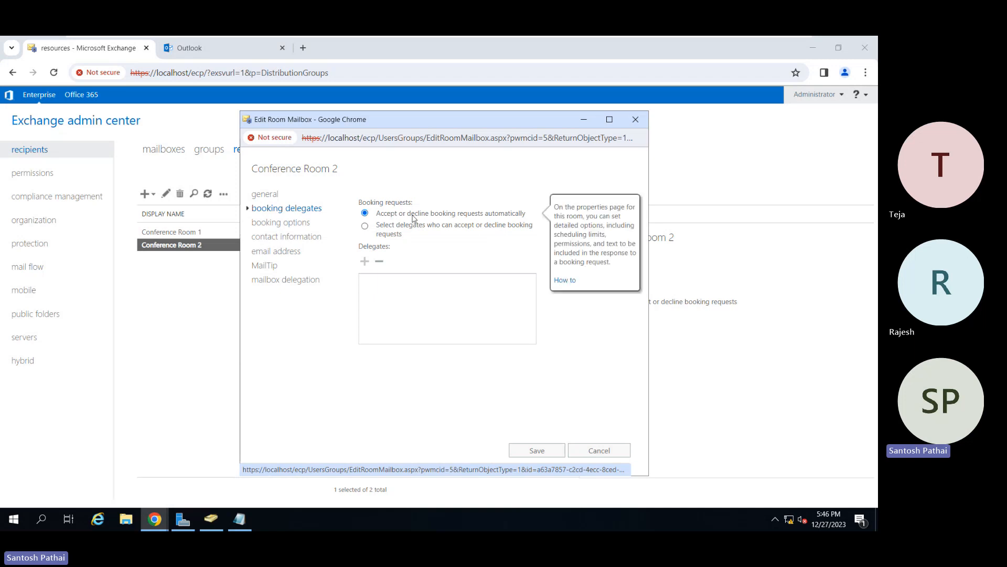
mouse_move(524, 223)
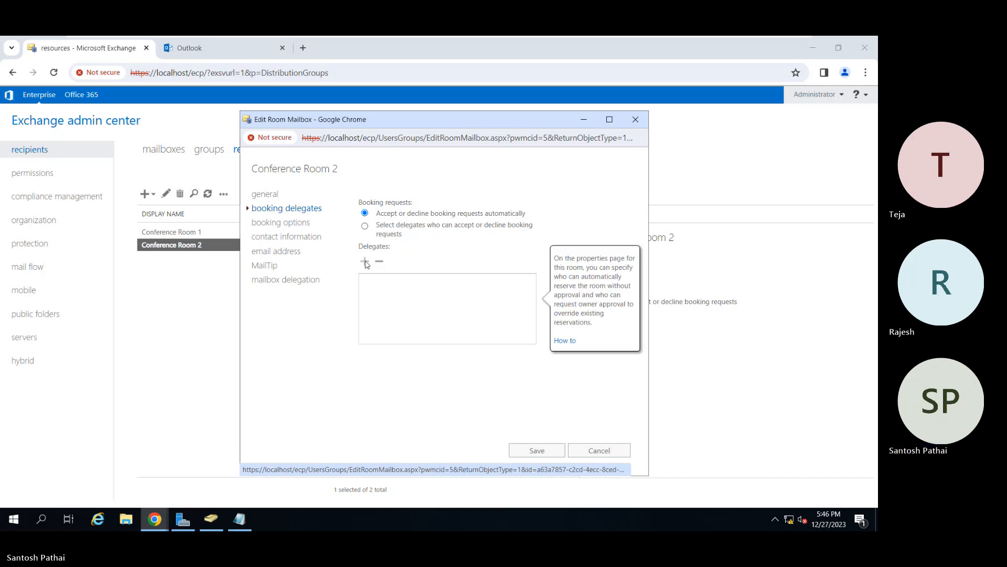
left_click(365, 225)
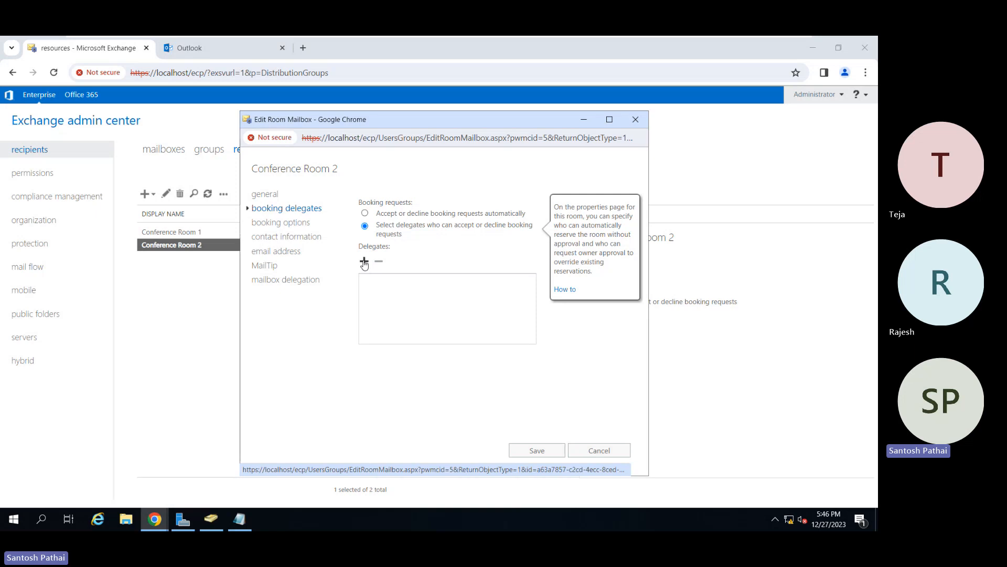
left_click(364, 261)
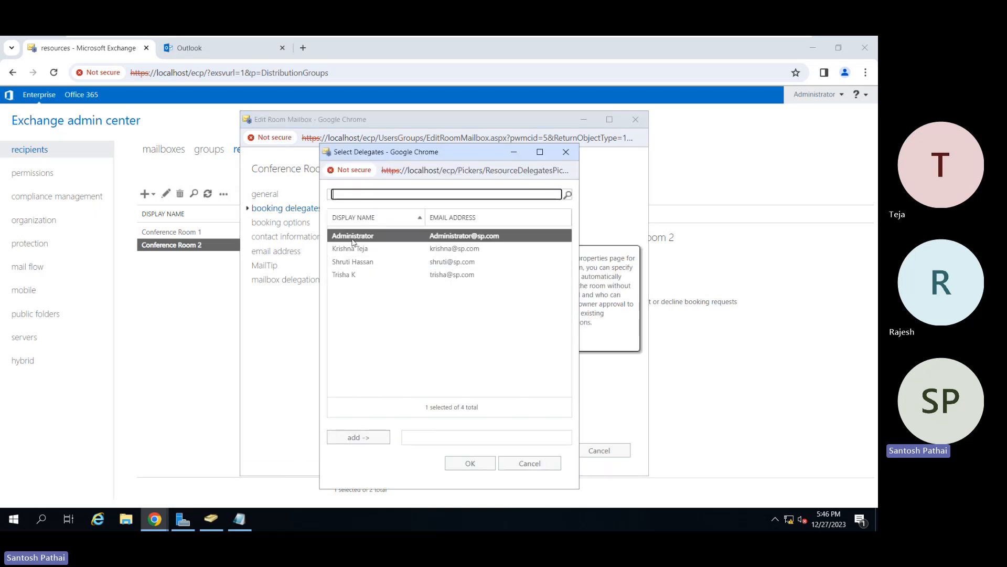
left_click(380, 436)
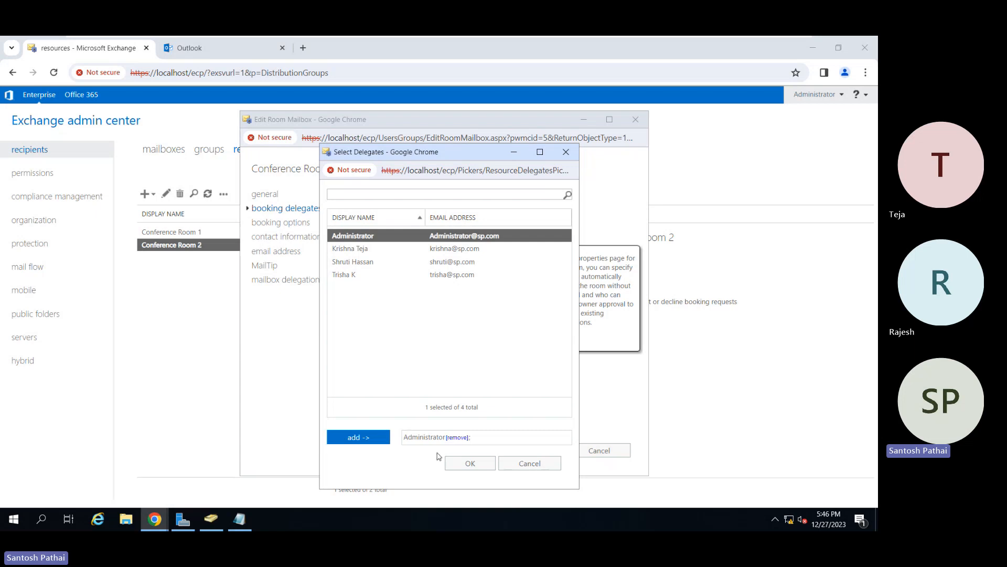
left_click(464, 465)
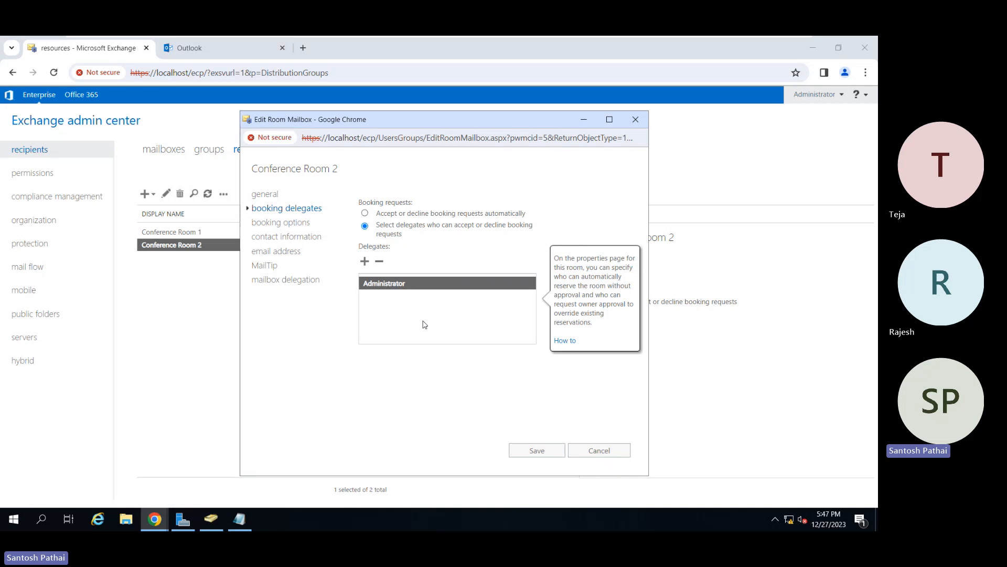
Add the last user in the delegate selection list as a second booking delegate for Conference Room 2.
left_click(365, 260)
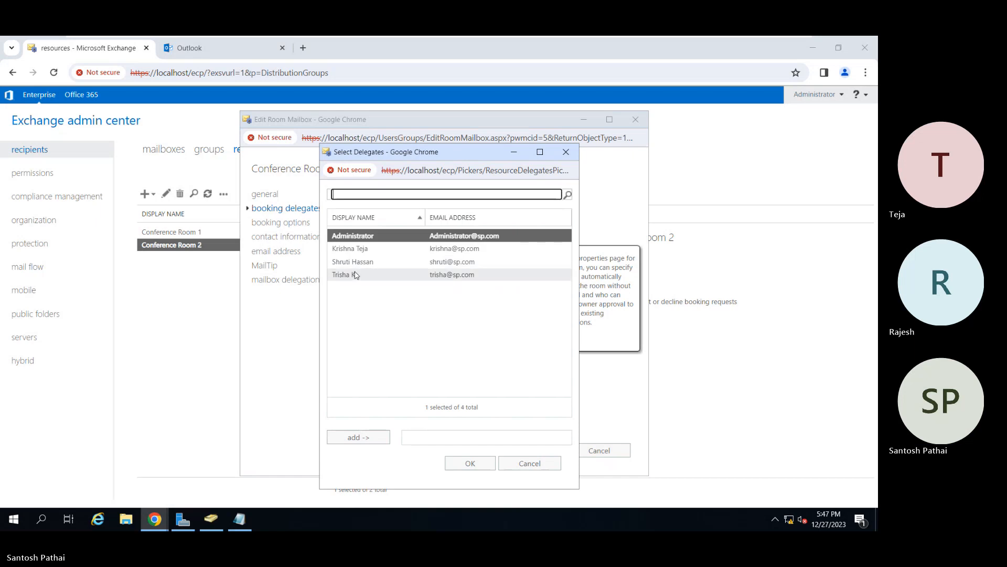
left_click(367, 275)
left_click(372, 438)
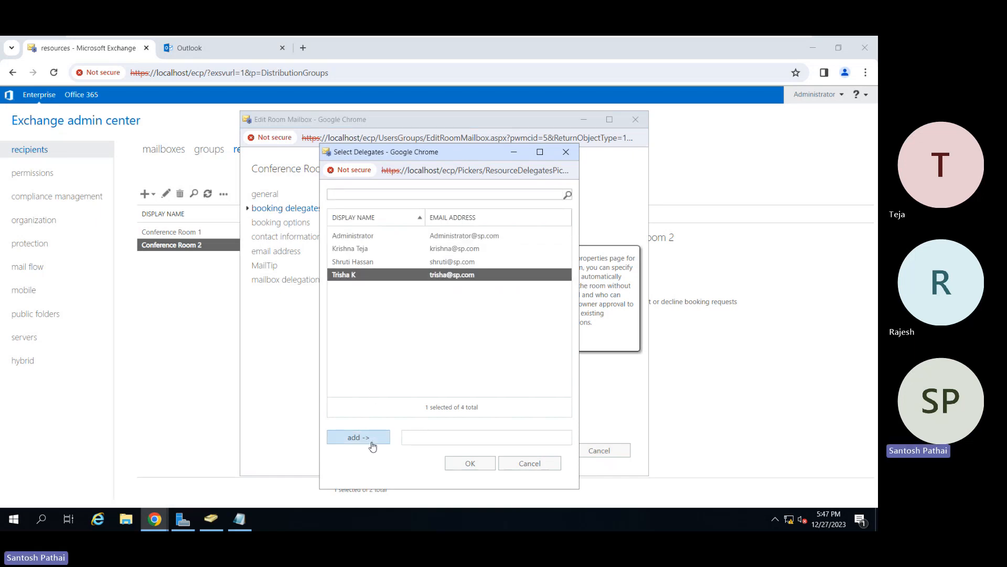
left_click(469, 463)
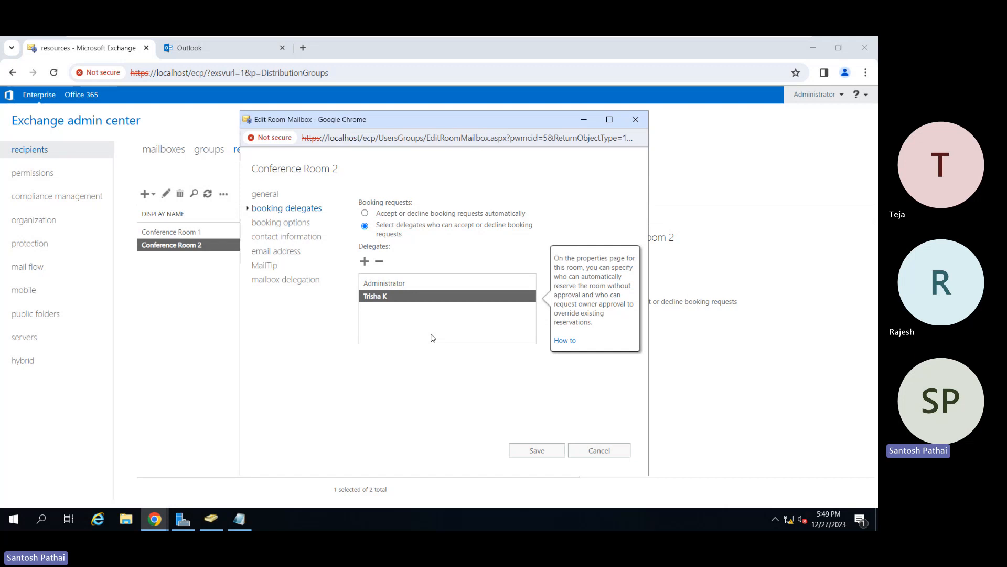
In Conference Room 2's booking options, turn on scheduling only during working hours and turn it back off.
left_click(297, 223)
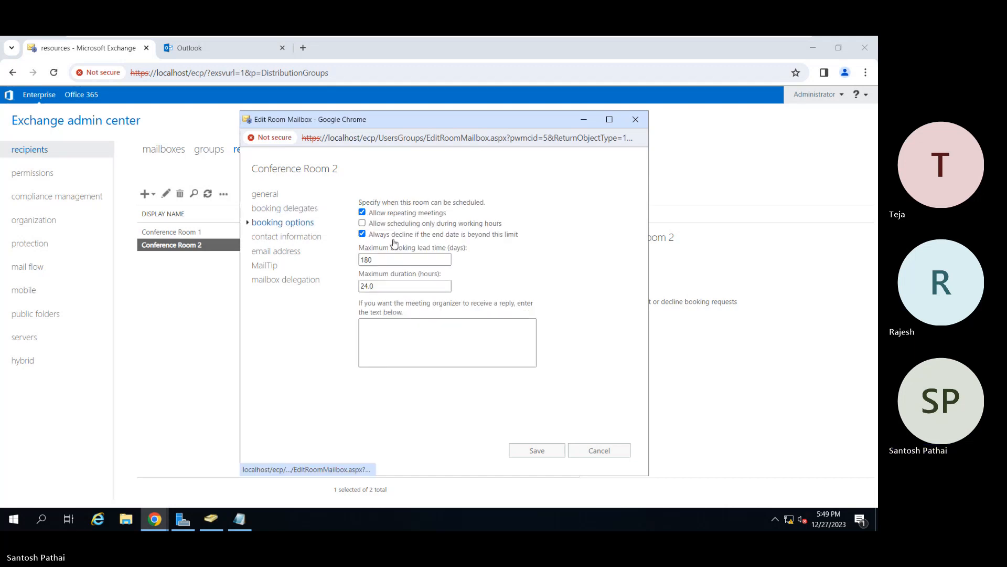
mouse_move(386, 221)
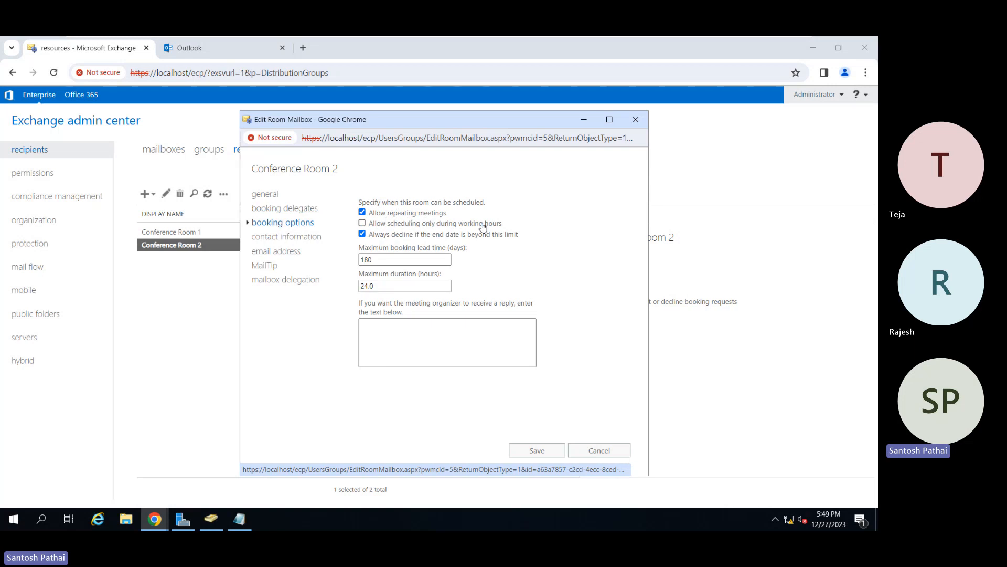
mouse_move(481, 225)
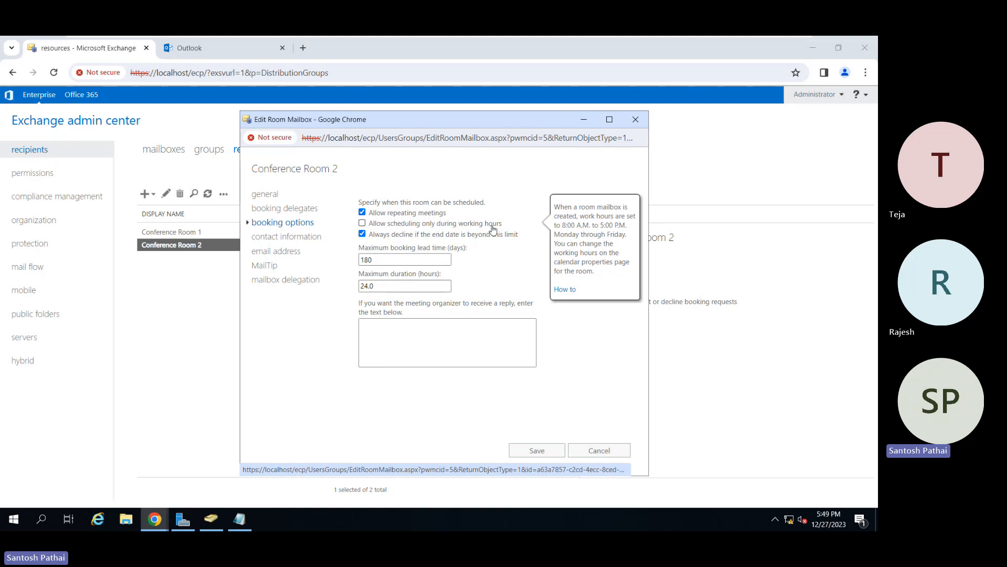
left_click(424, 225)
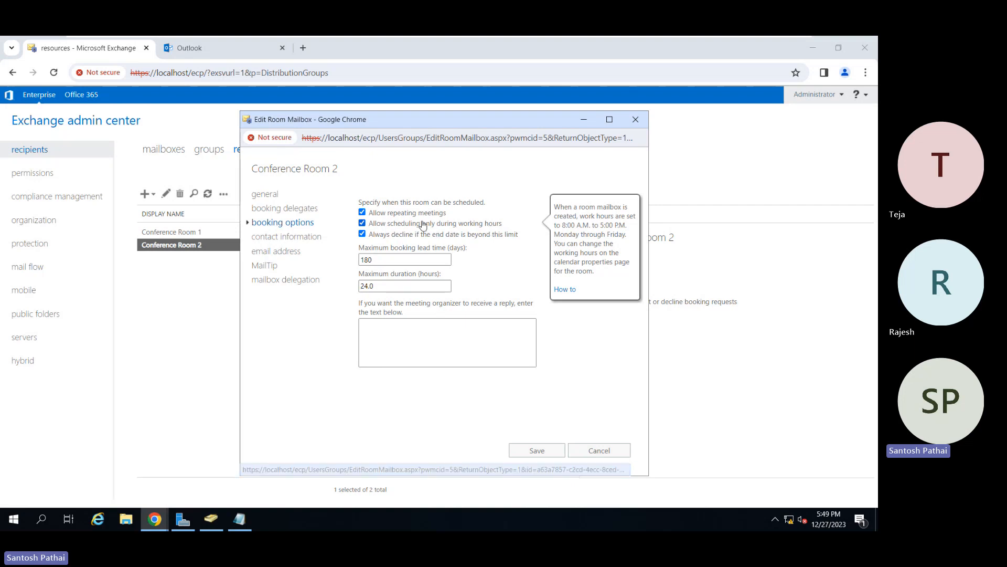
mouse_move(478, 234)
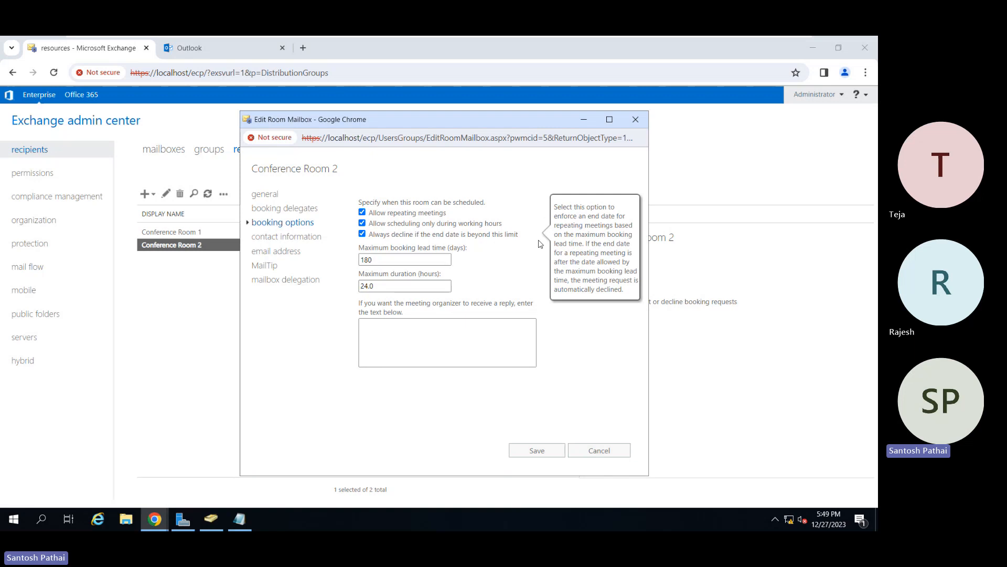
left_click(475, 226)
Set Conference Room 2's maximum booking lead time to 365 days and its maximum duration to 12 hours.
mouse_move(401, 244)
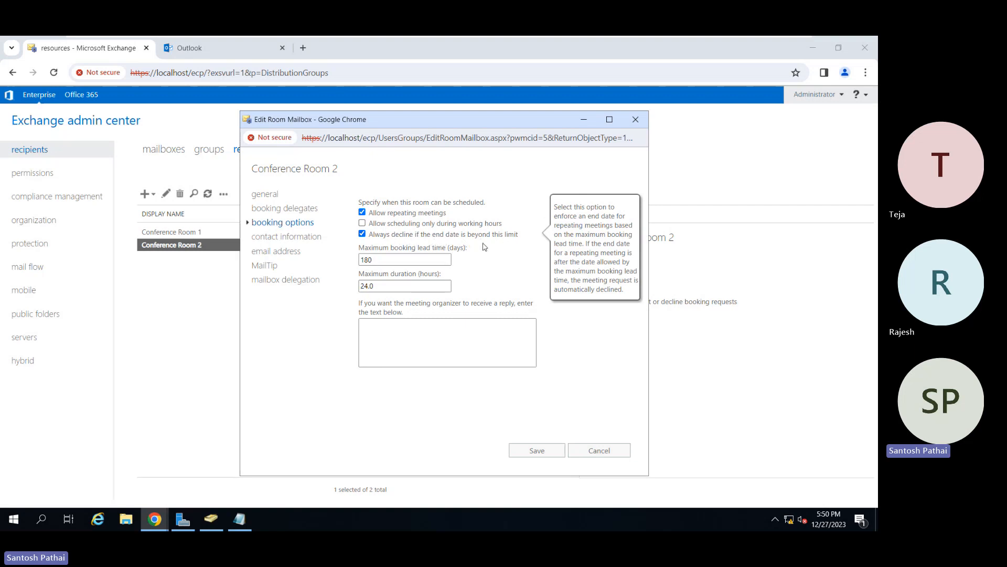
left_click(384, 257)
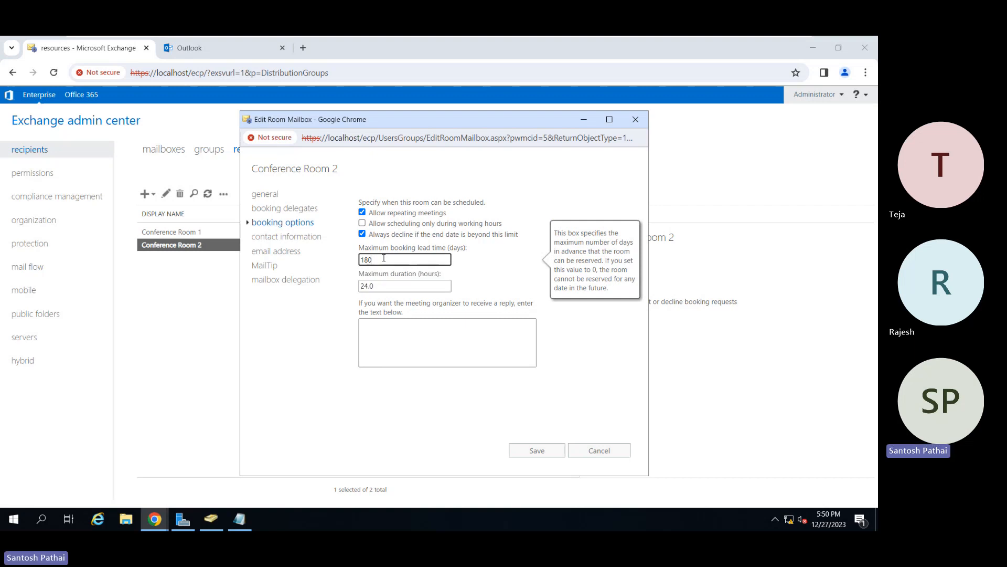
left_click(387, 285)
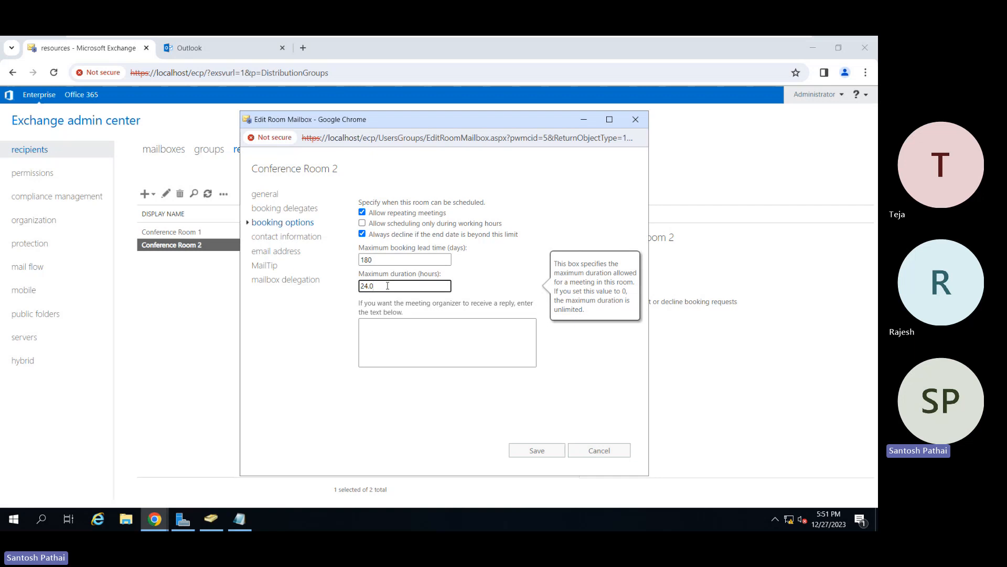
left_click(381, 259)
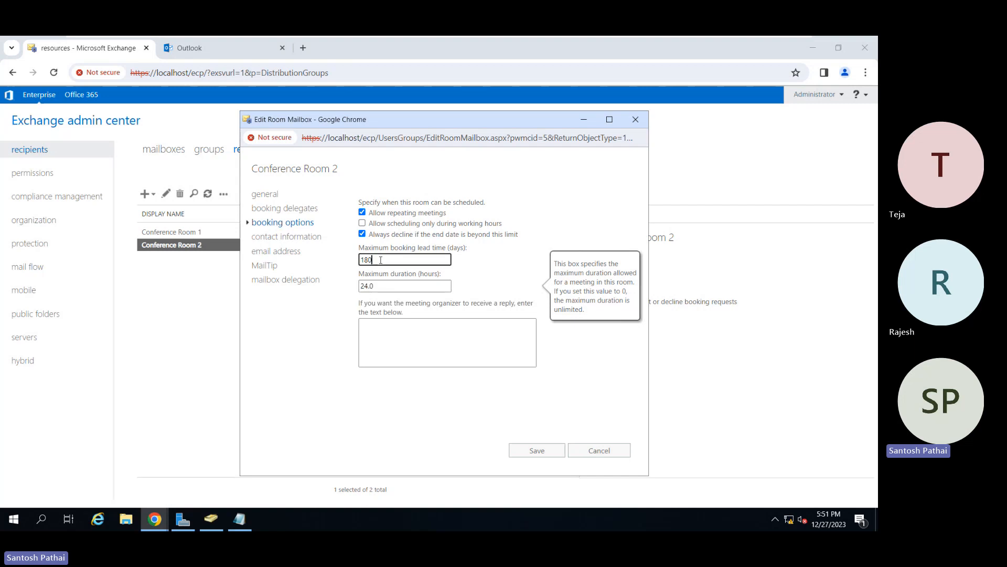
key("BackSpace")
key("BackSpace")
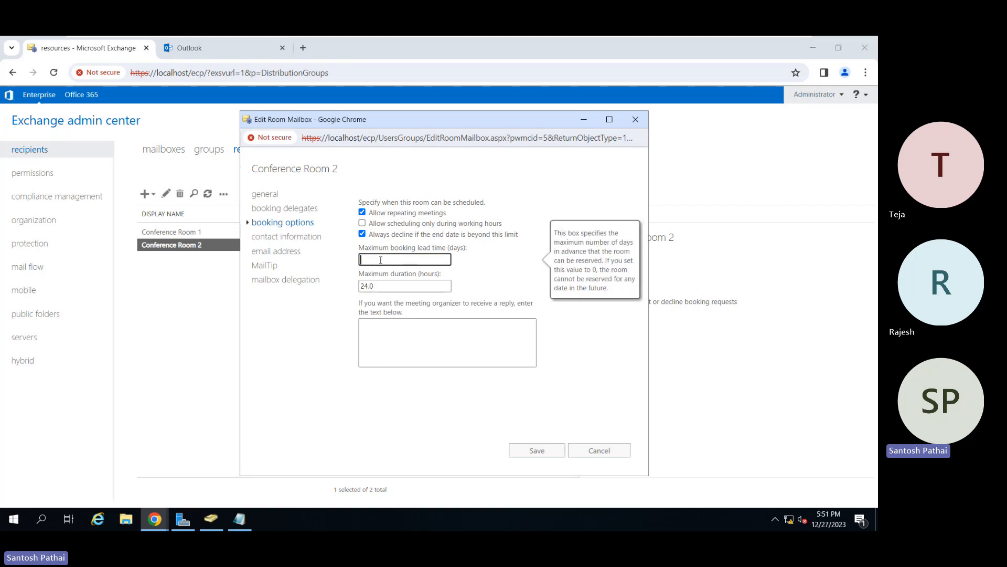
type("365")
key("Tab")
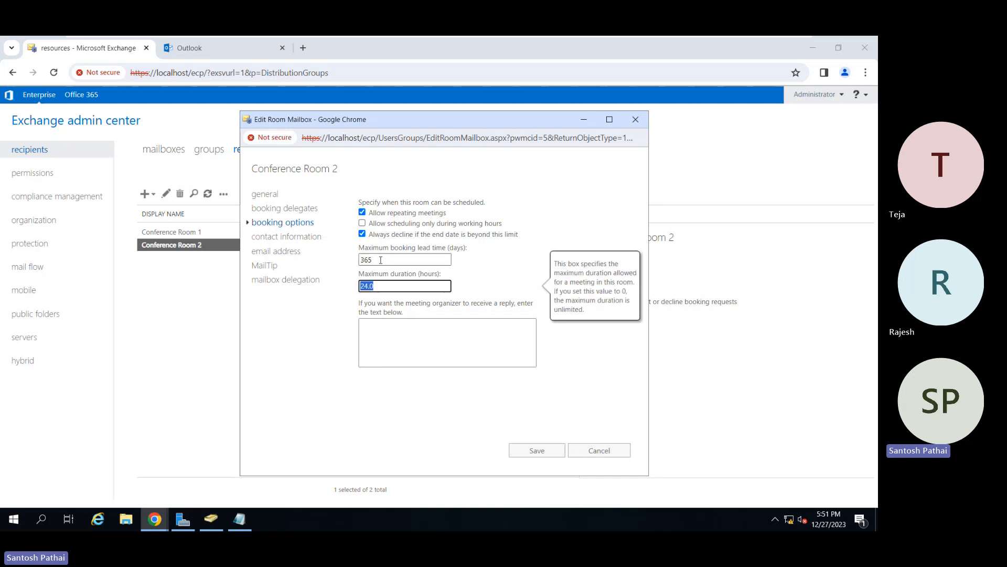
type("12")
Set Conference Room 2's maximum booking lead time back to 180 days and its maximum duration back to 24 hours.
double_click(381, 260)
type("1")
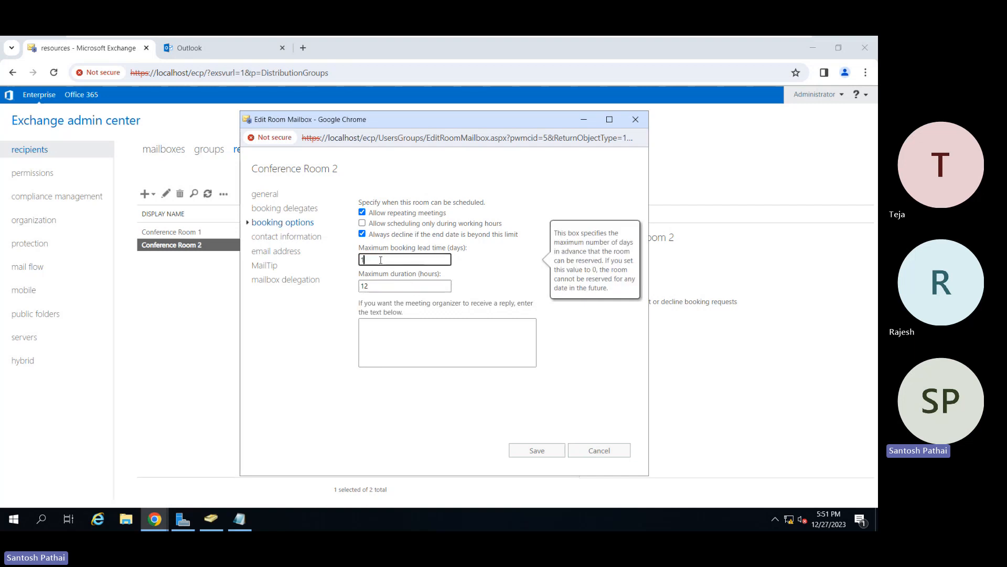
type("80")
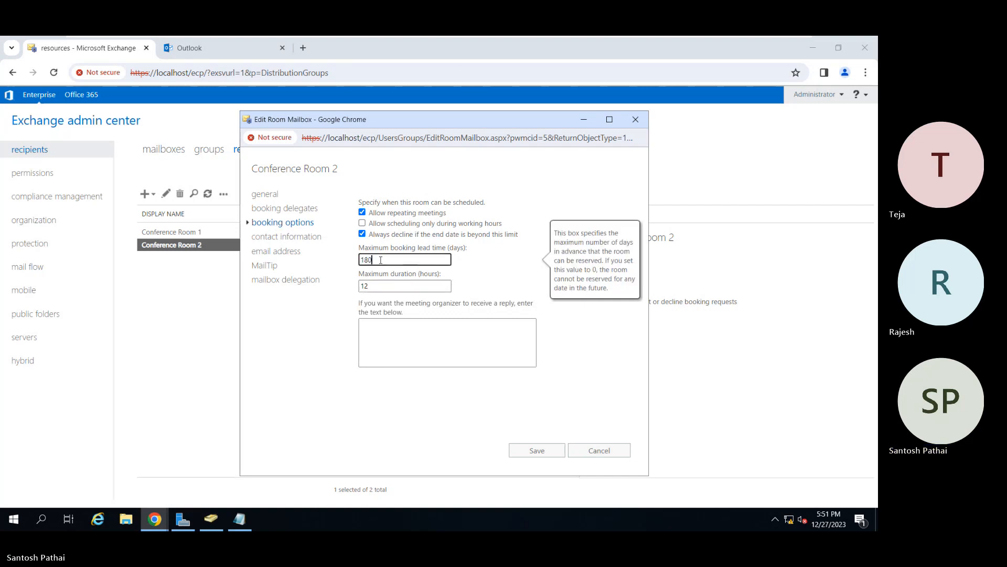
key("Tab")
type("24")
key("Tab")
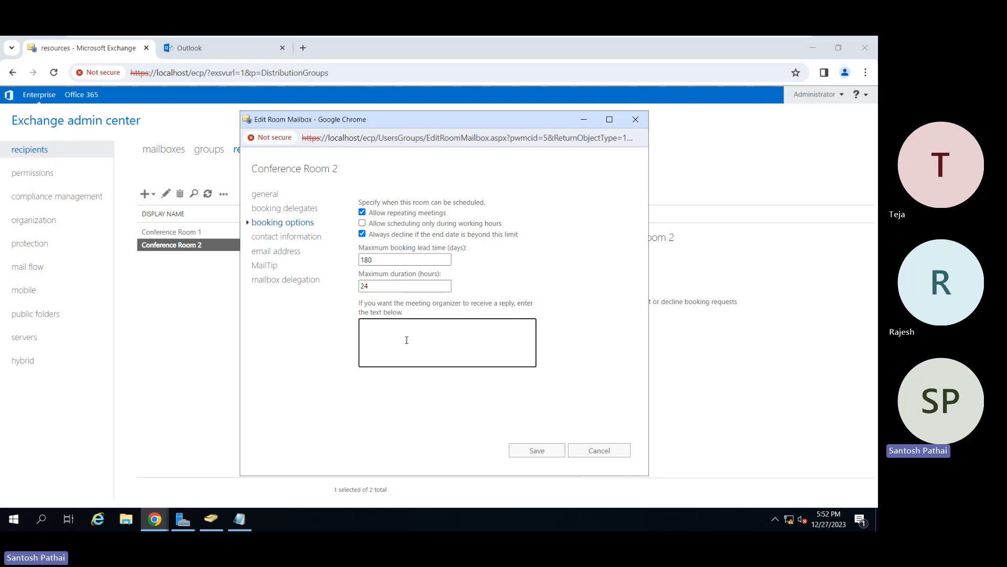
Review Conference Room 2's contact information, email address, MailTip and mailbox delegation settings, and save the mailbox changes.
left_click(309, 236)
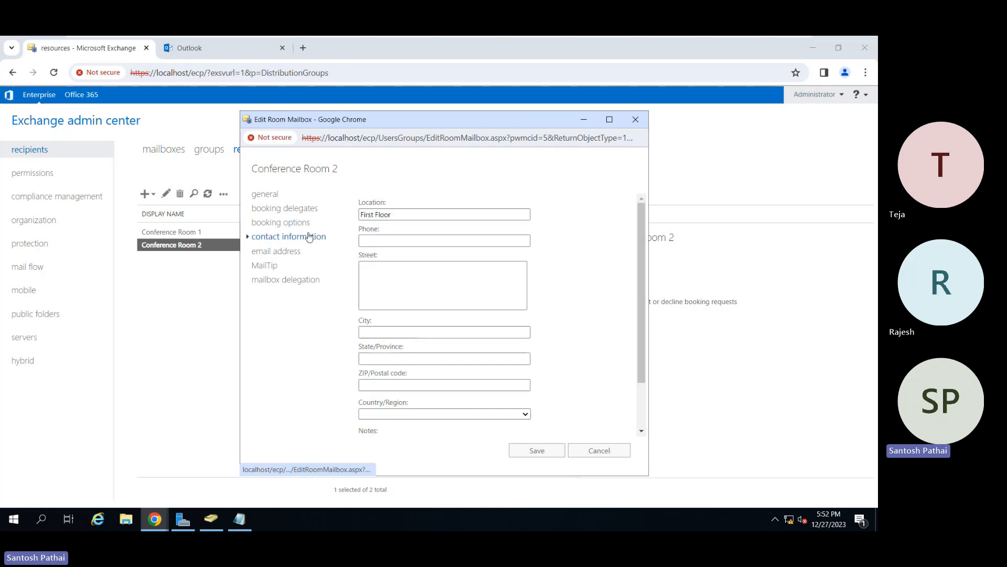
left_click(401, 239)
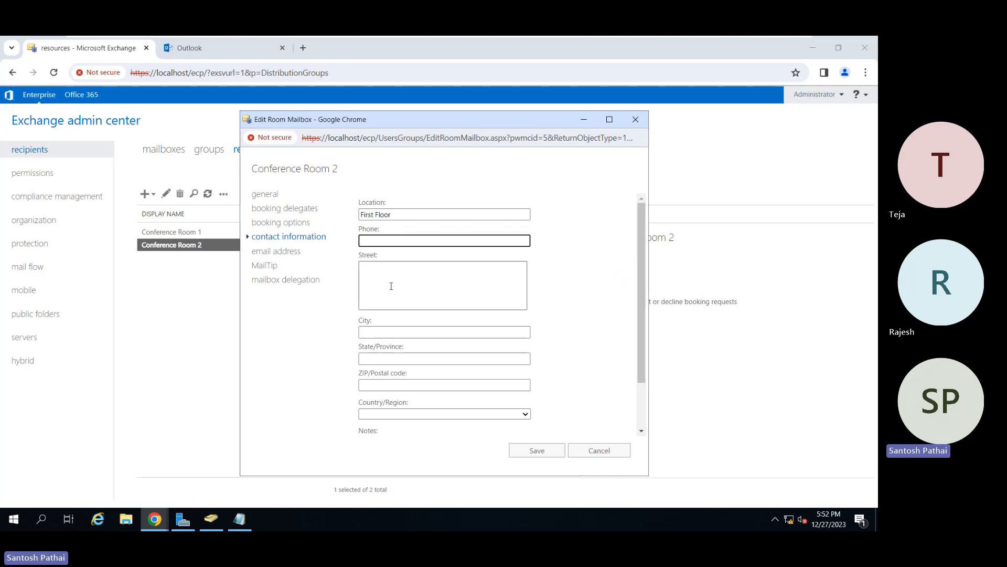
scroll(387, 351, "down", 2)
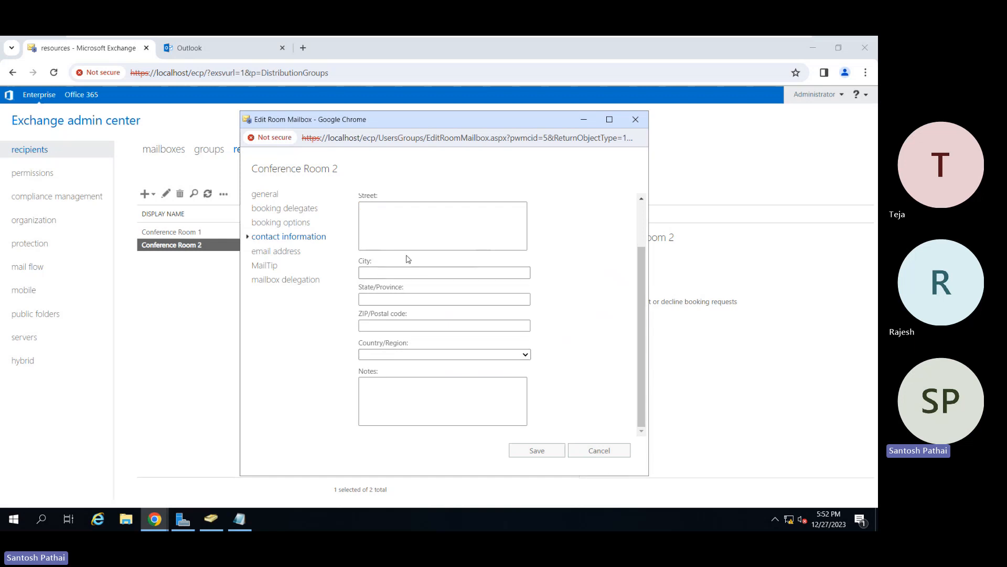
left_click(400, 231)
scroll(400, 230, "up", 2)
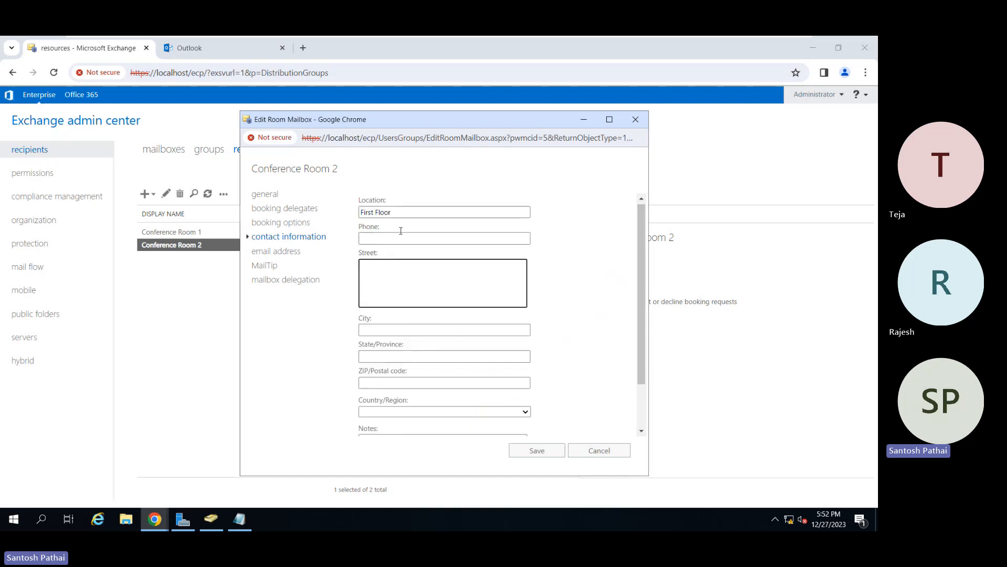
left_click(291, 251)
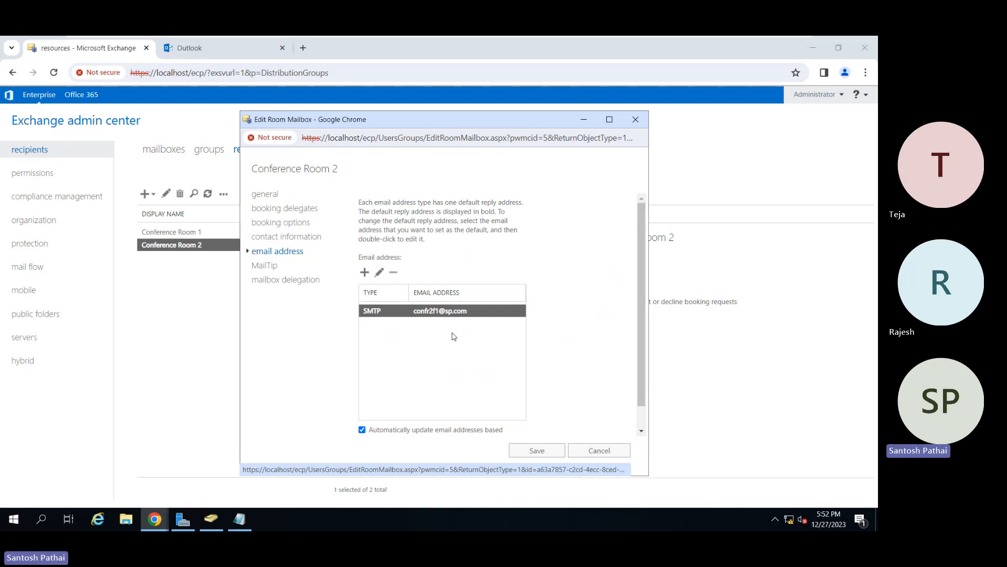
left_click(267, 265)
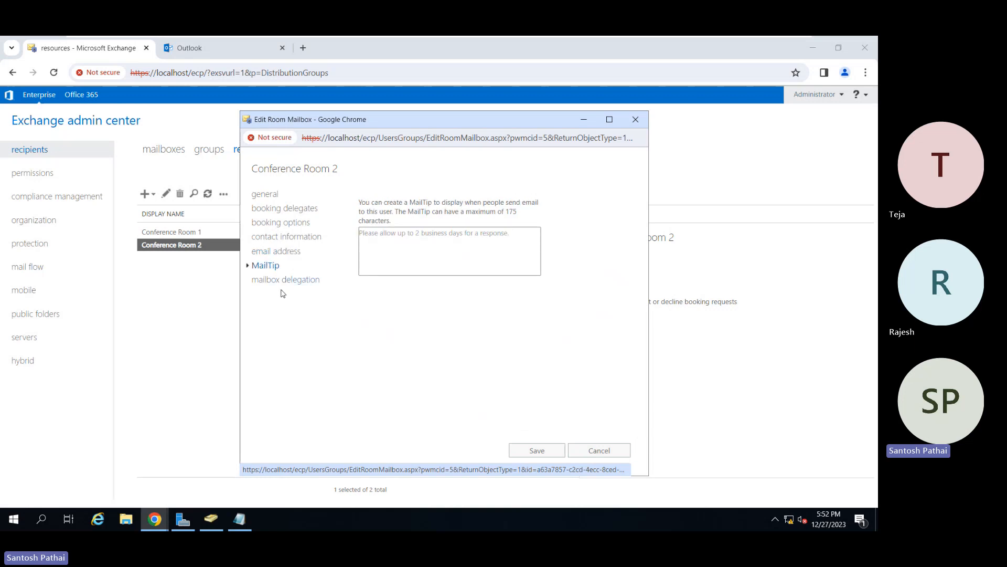
left_click(279, 282)
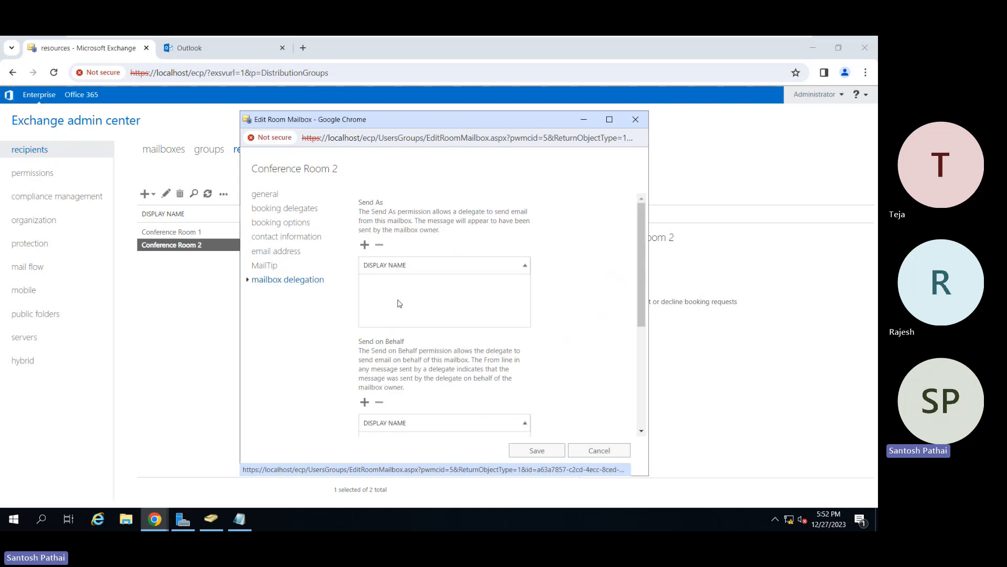
scroll(549, 332, "down", 4)
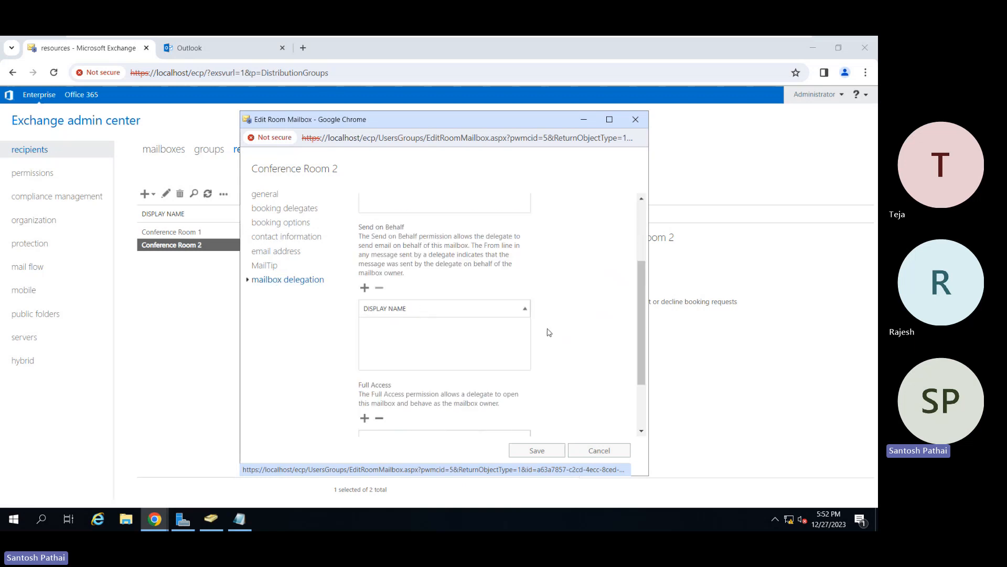
scroll(549, 332, "up", 4)
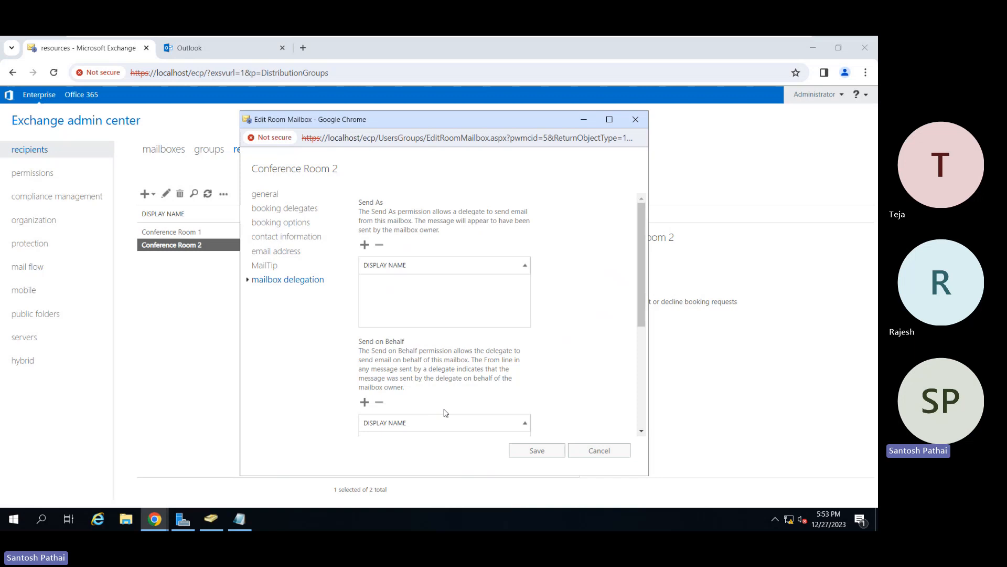
left_click(530, 452)
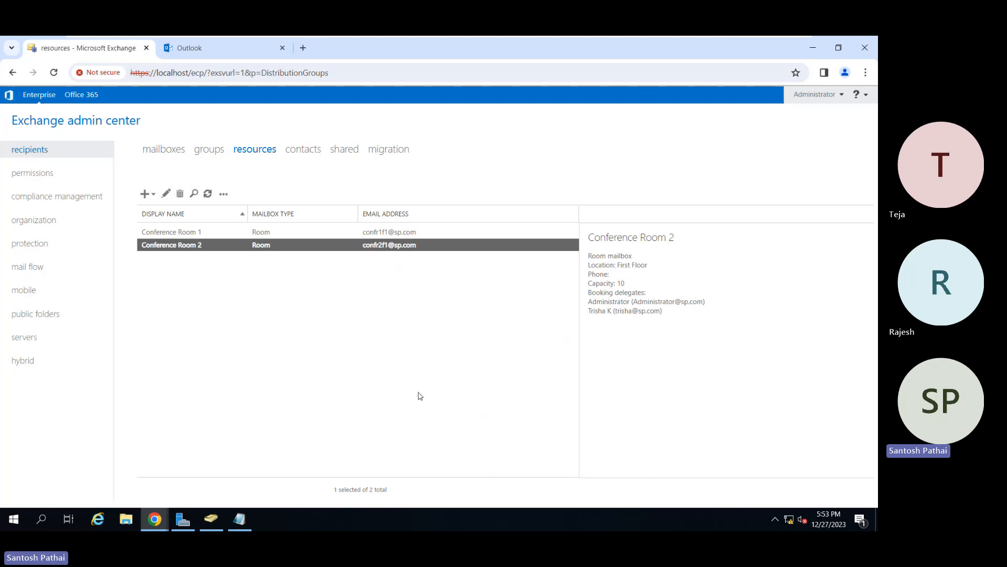
Start a new equipment mailbox named Projector FF with the alias projector1.
left_click(153, 195)
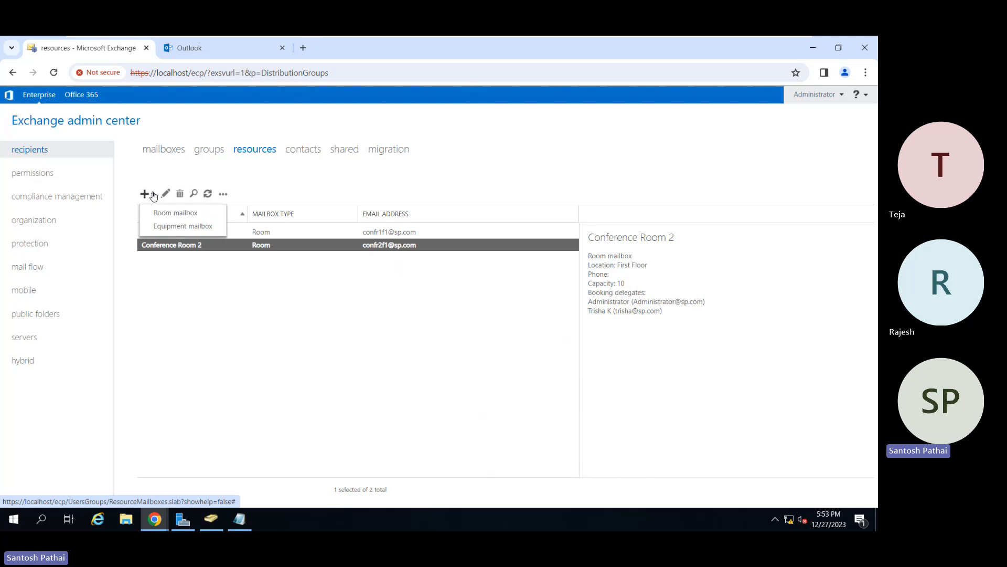
left_click(164, 226)
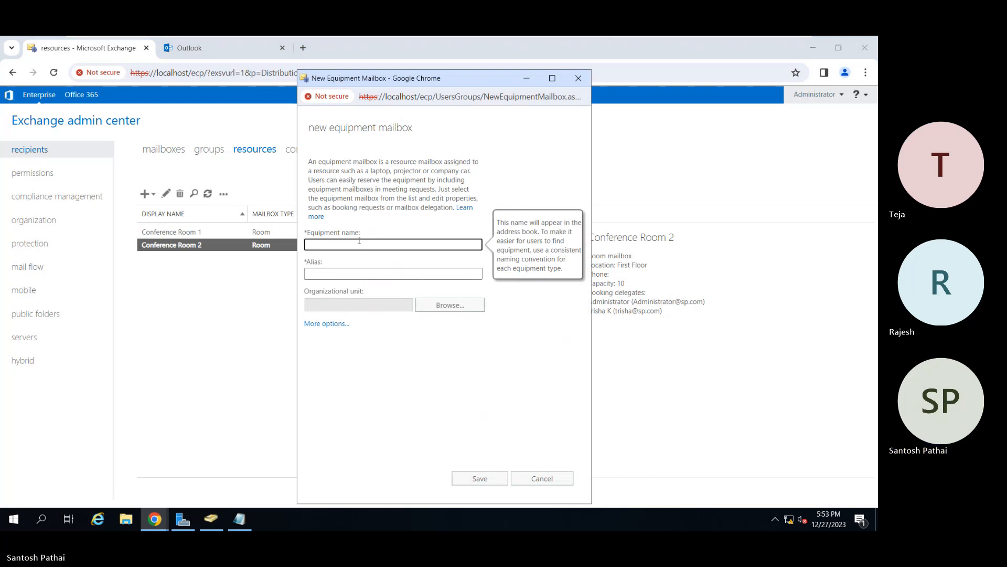
type("Projector FF")
key("Tab")
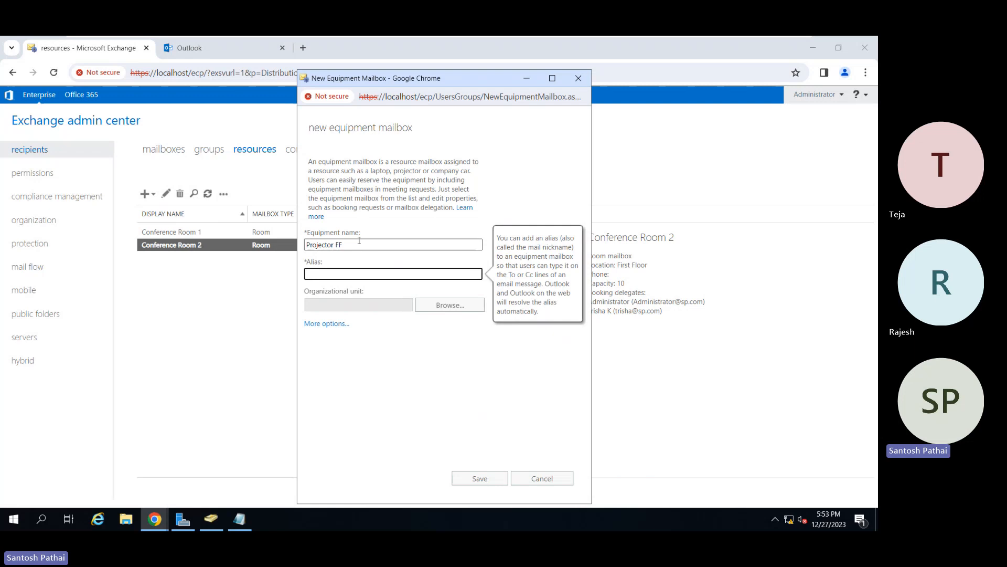
type("projector1")
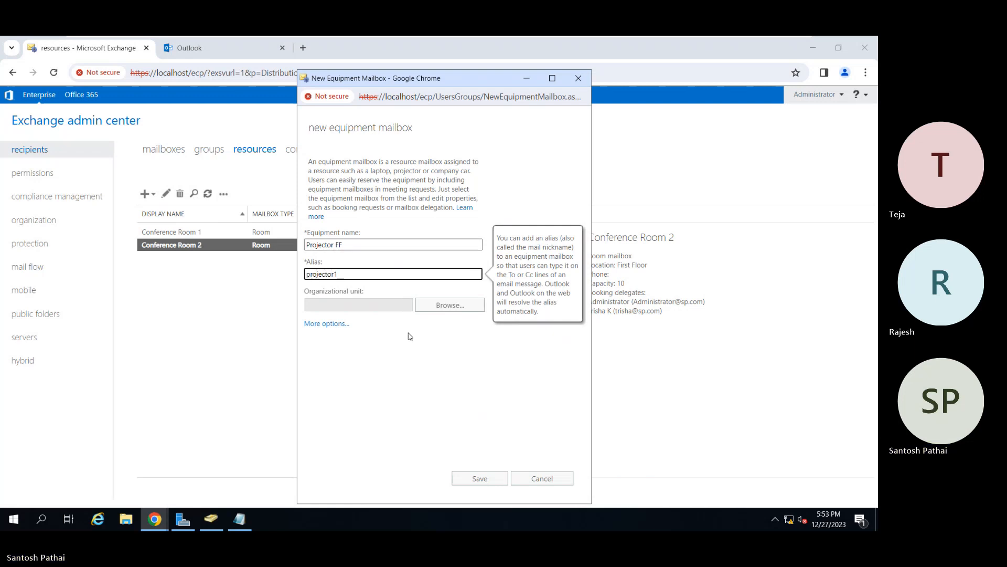
Place the new equipment mailbox in the HR organizational unit under Domain Users.
left_click(434, 309)
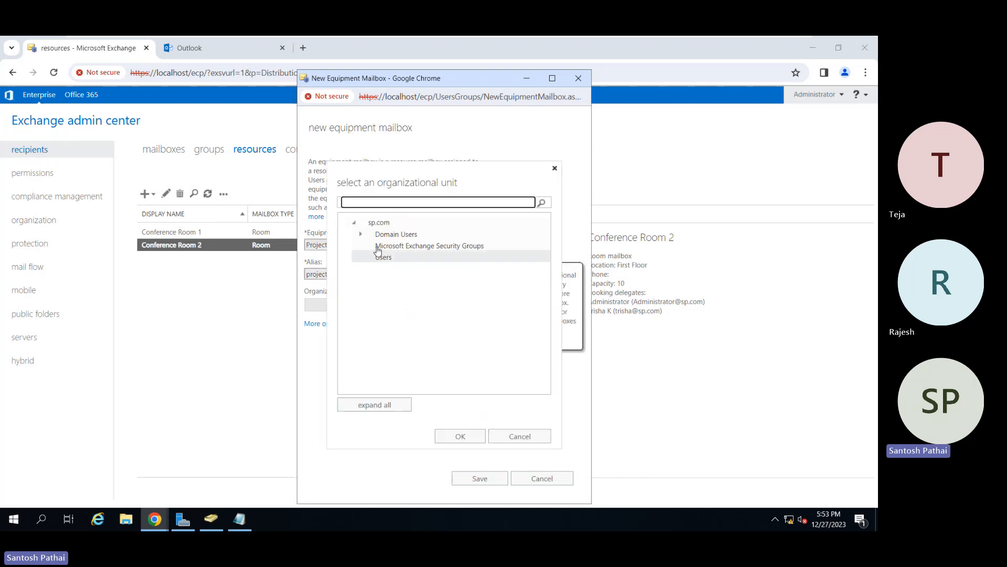
left_click(360, 235)
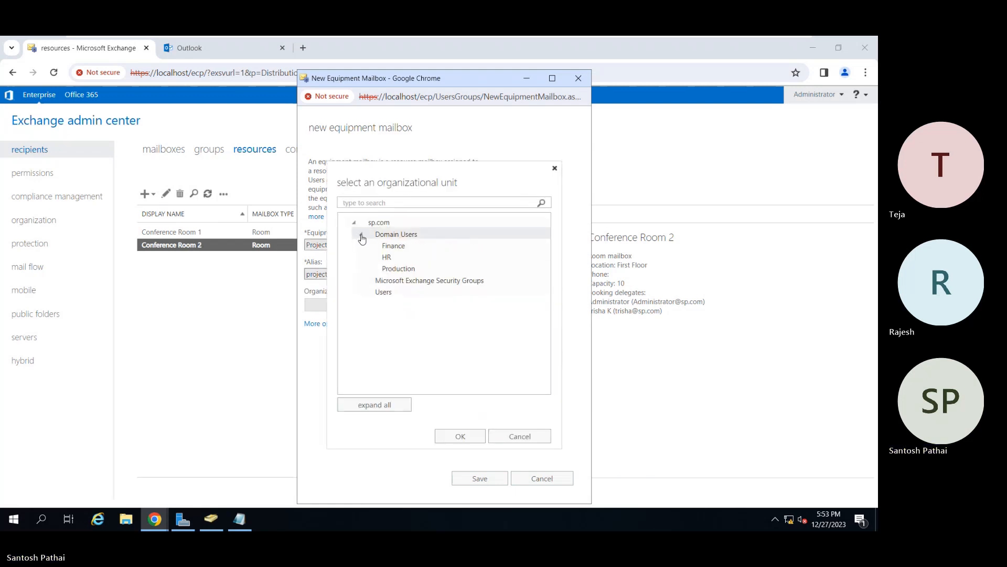
left_click(388, 257)
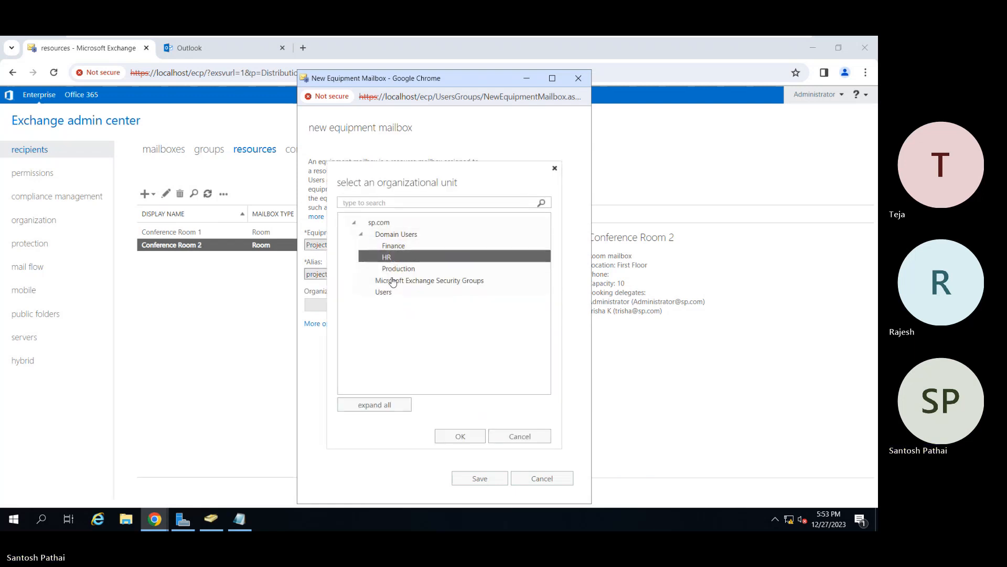
left_click(457, 435)
Assign mailbox database MBDB01 to the Projector FF mailbox and save the new equipment mailbox.
left_click(327, 323)
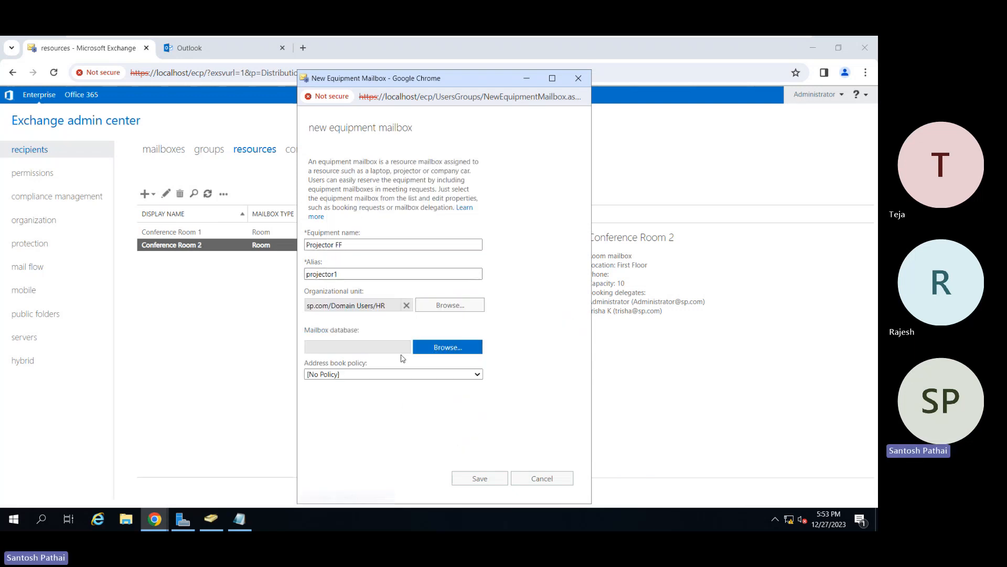
left_click(417, 350)
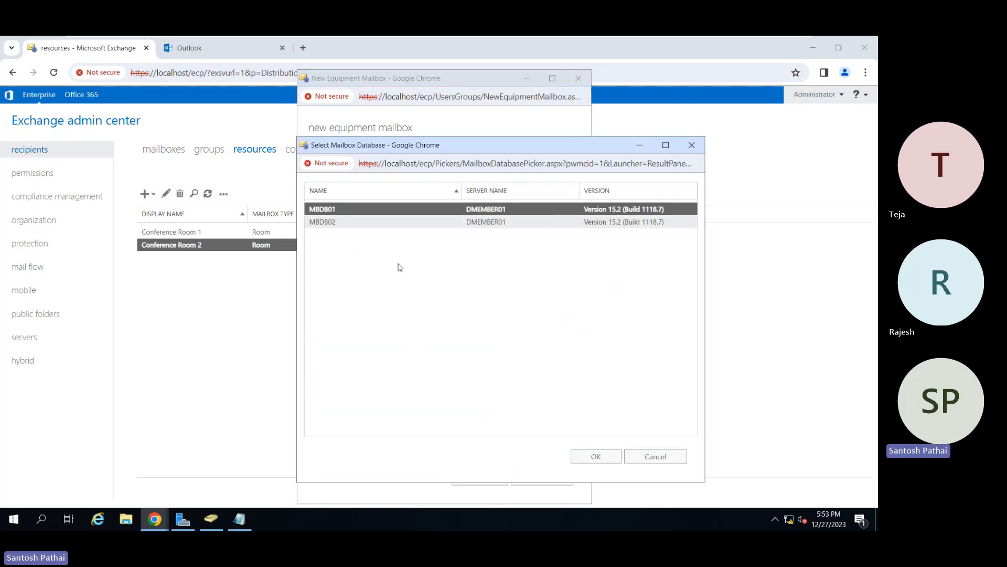
left_click(583, 461)
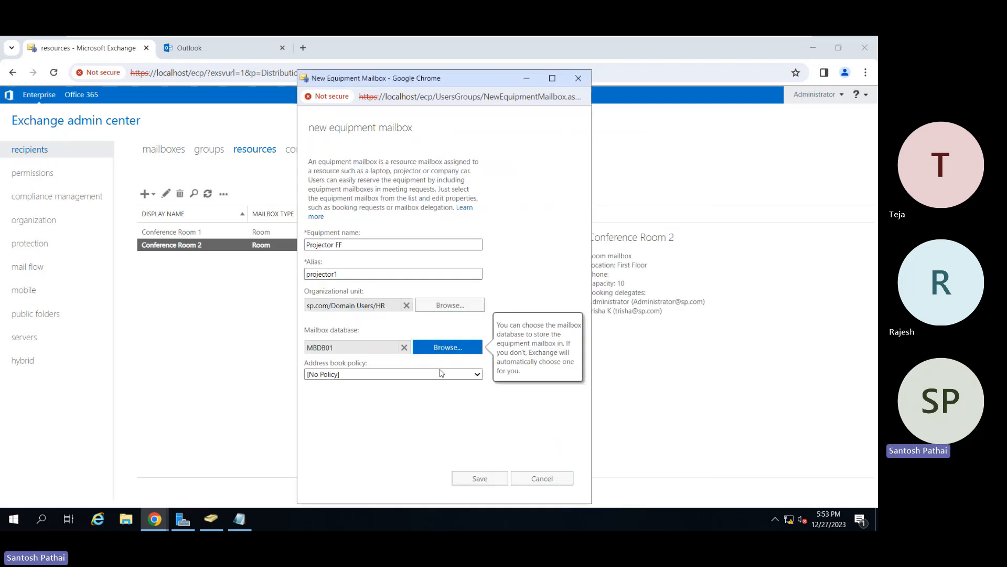
left_click(479, 479)
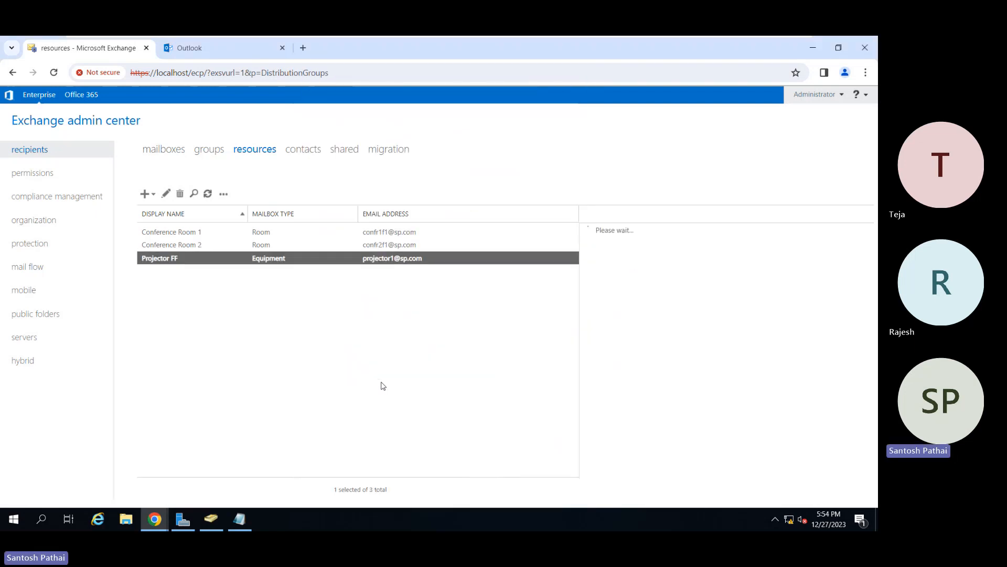
Start a new equipment mailbox named Projector SF with the alias projector2.
left_click(149, 195)
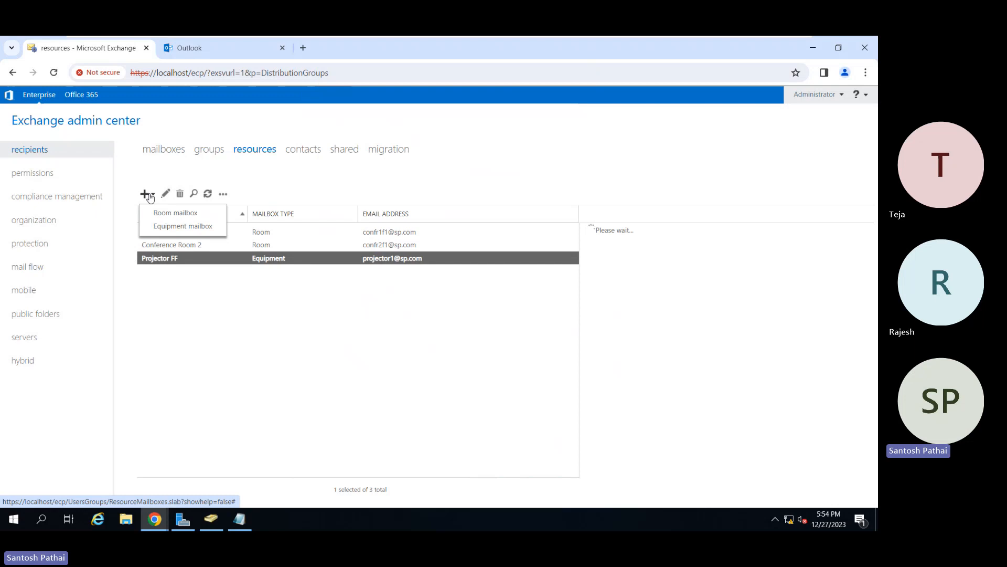
left_click(169, 226)
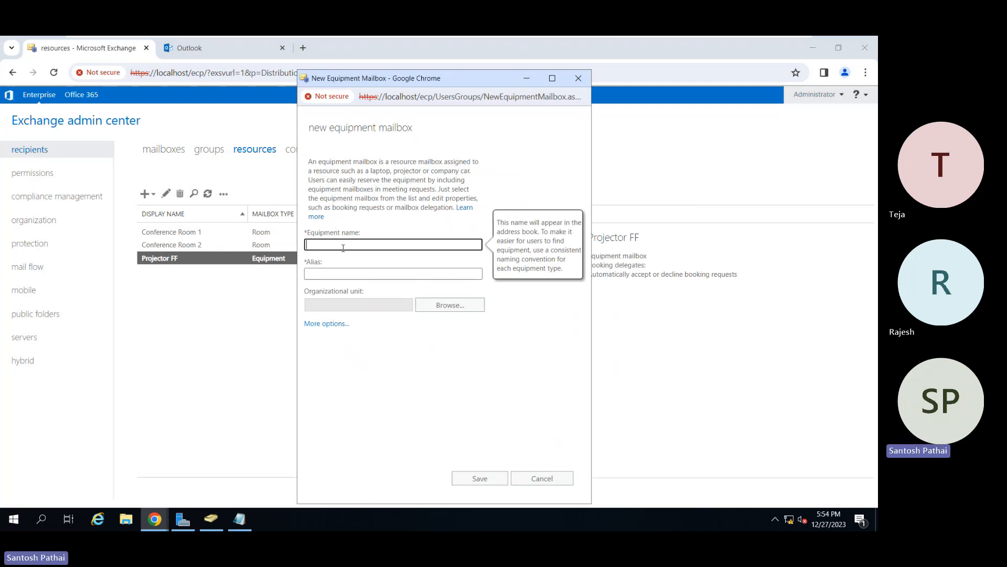
type("Projector")
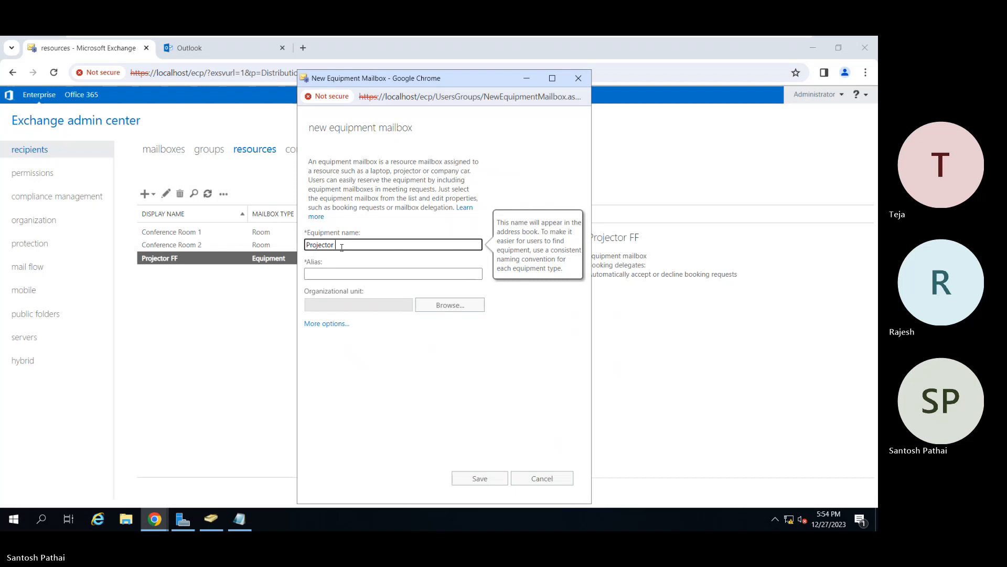
type(" SF")
key("Tab")
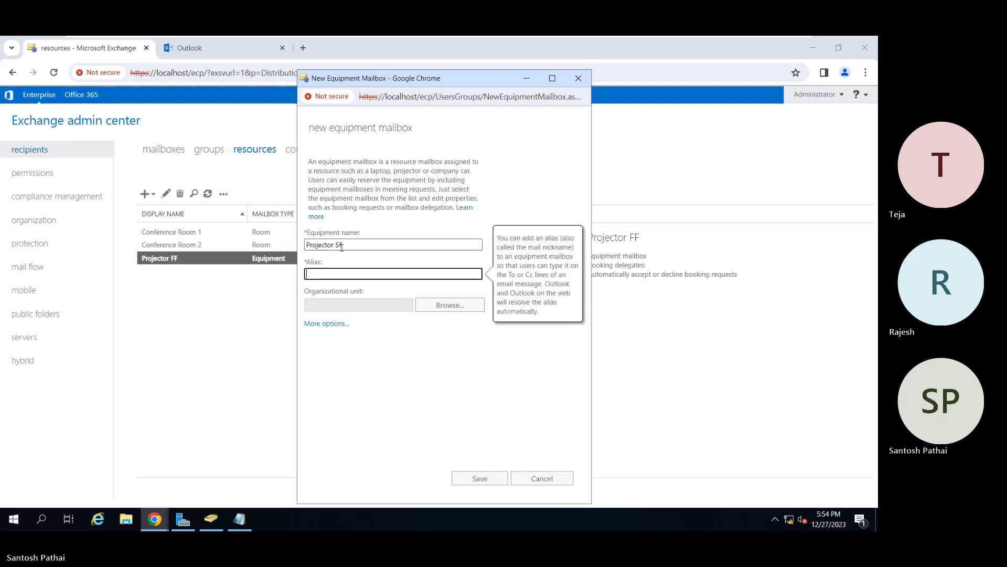
type("projector")
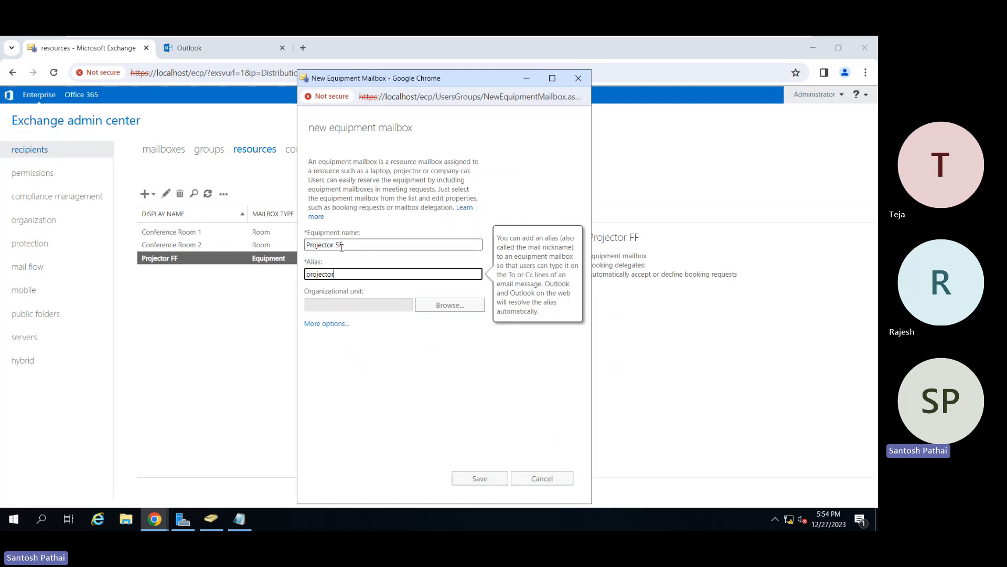
type("2")
key("Tab")
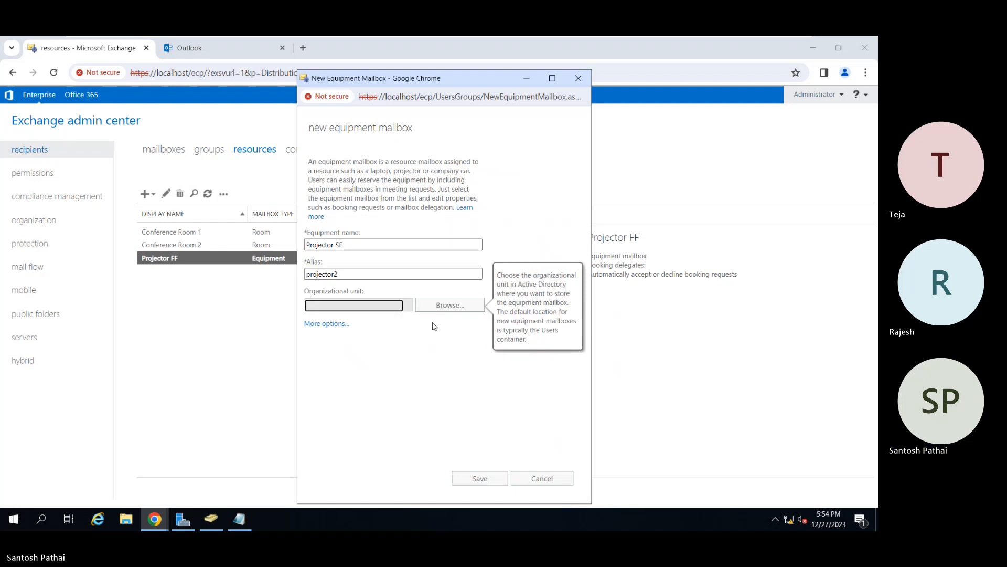
Set the Projector SF mailbox's organizational unit to HR under Domain Users.
left_click(444, 308)
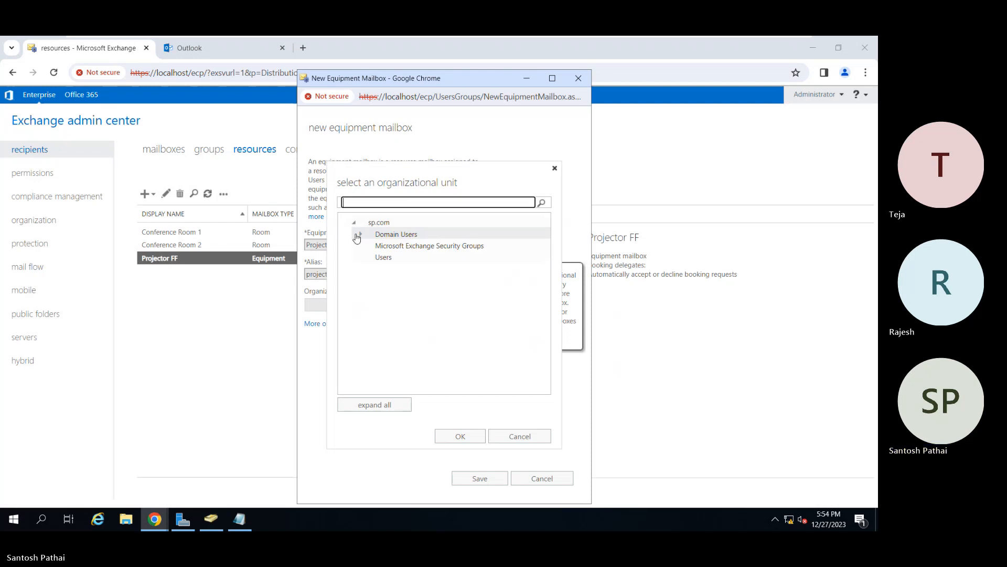
left_click(358, 234)
left_click(390, 258)
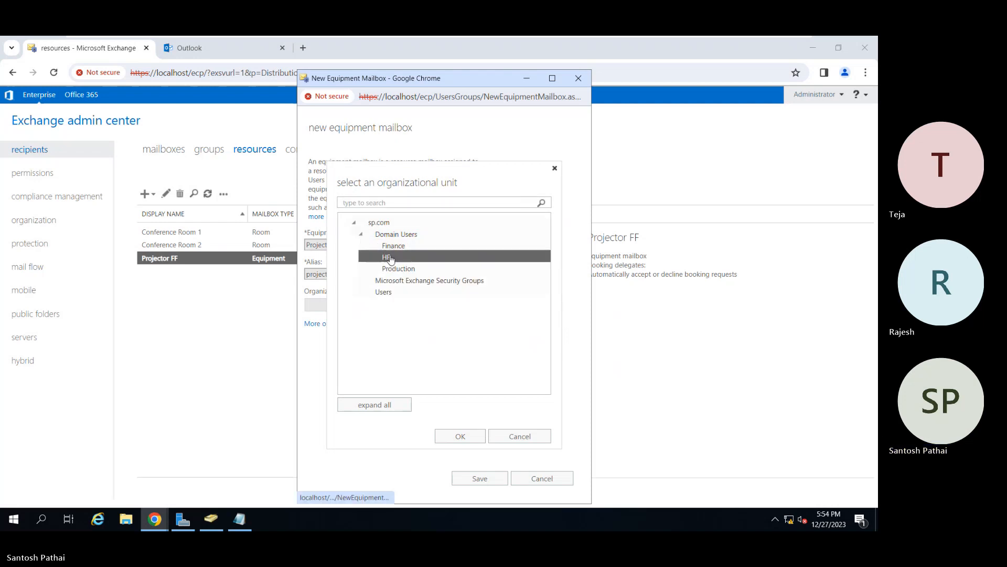
left_click(460, 436)
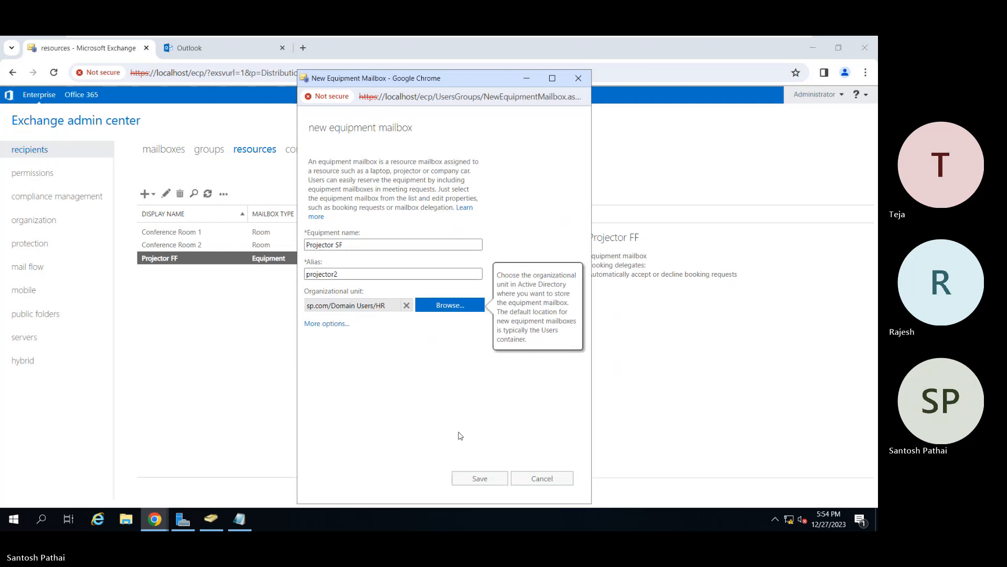
Assign mailbox database MBDB01 to Projector SF and save the new equipment mailbox.
left_click(334, 324)
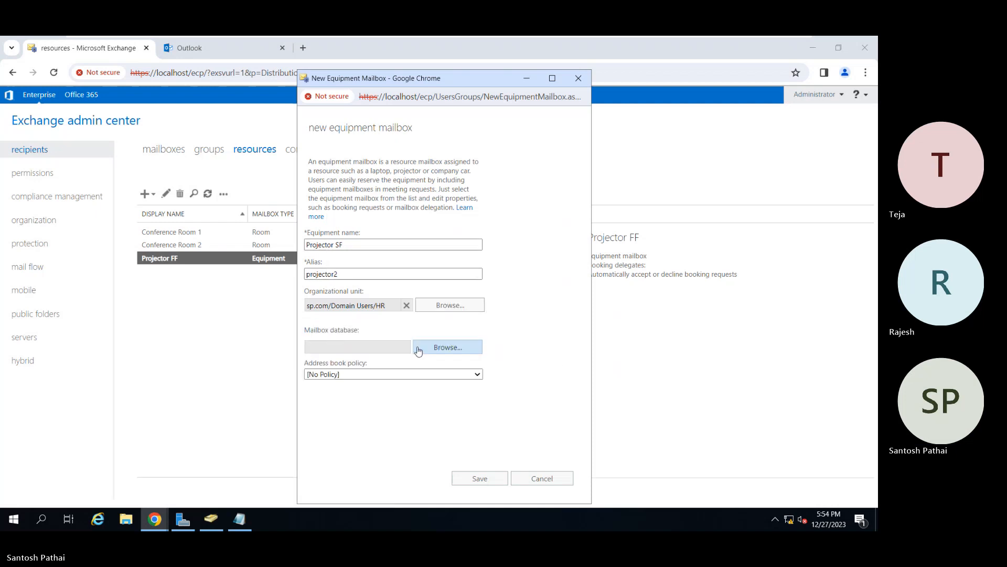
left_click(448, 347)
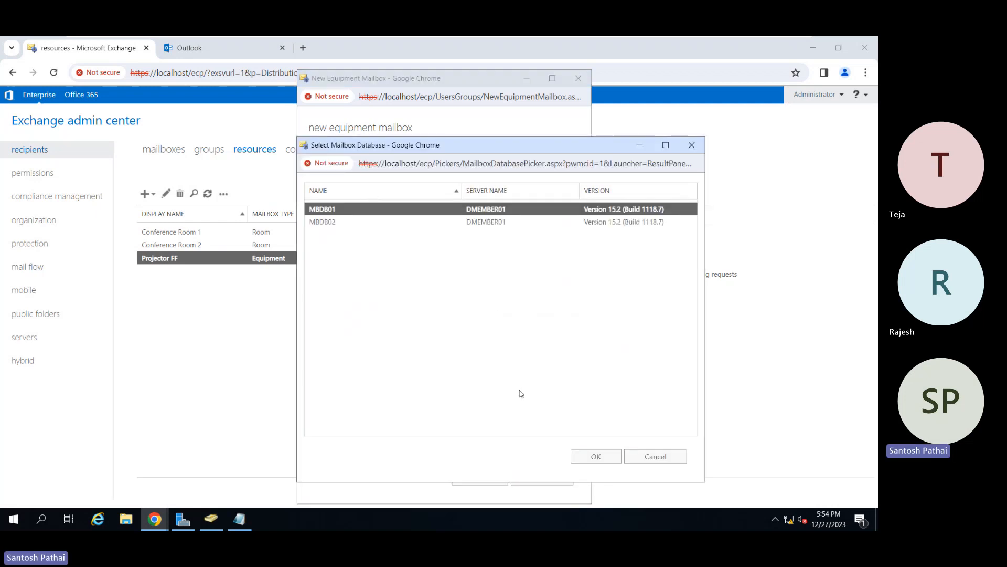
left_click(591, 456)
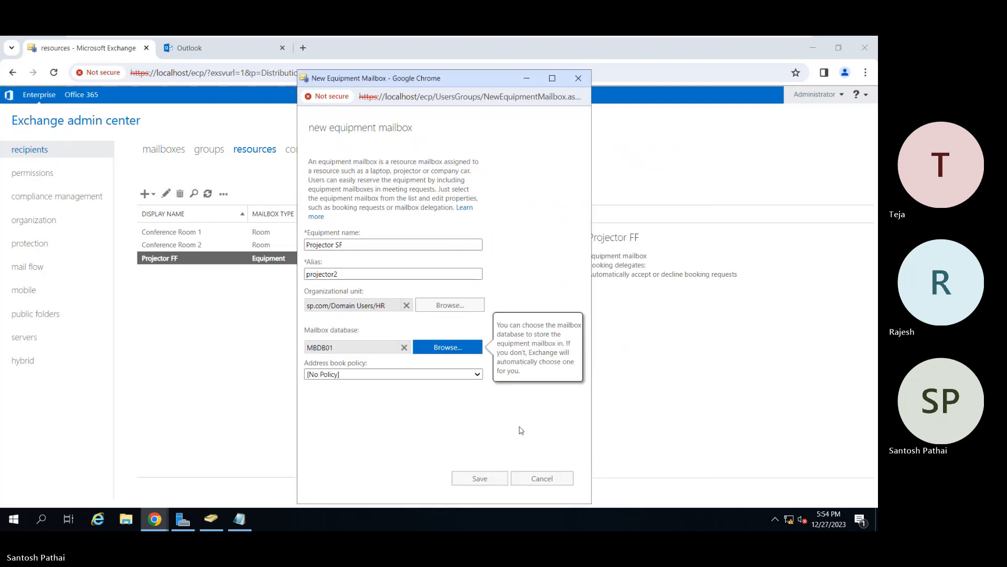
left_click(480, 478)
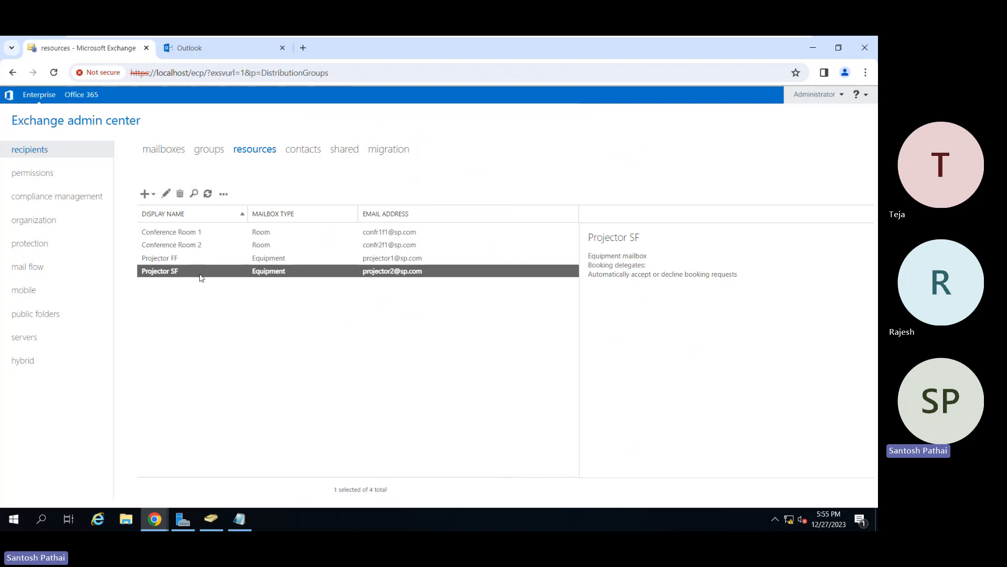
Open Projector SF for editing and review its general settings, including the additional options, capacity and custom attributes.
left_click(165, 194)
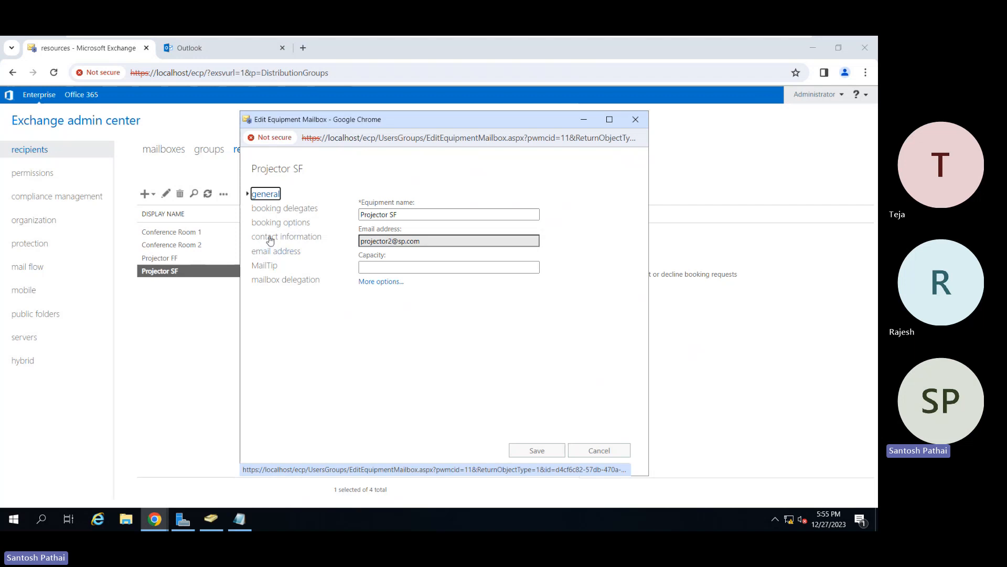
left_click(374, 282)
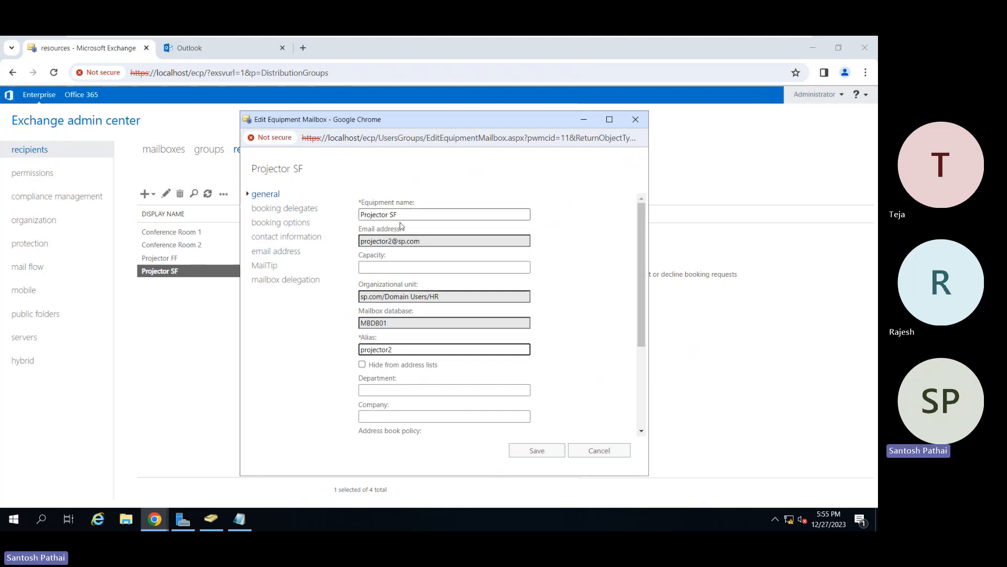
left_click(393, 268)
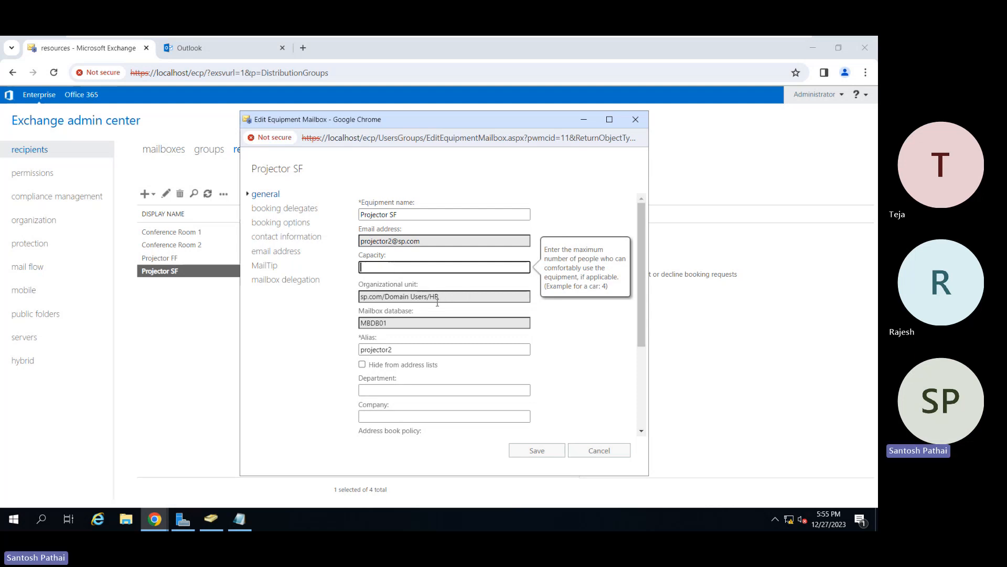
scroll(428, 327, "down", 1)
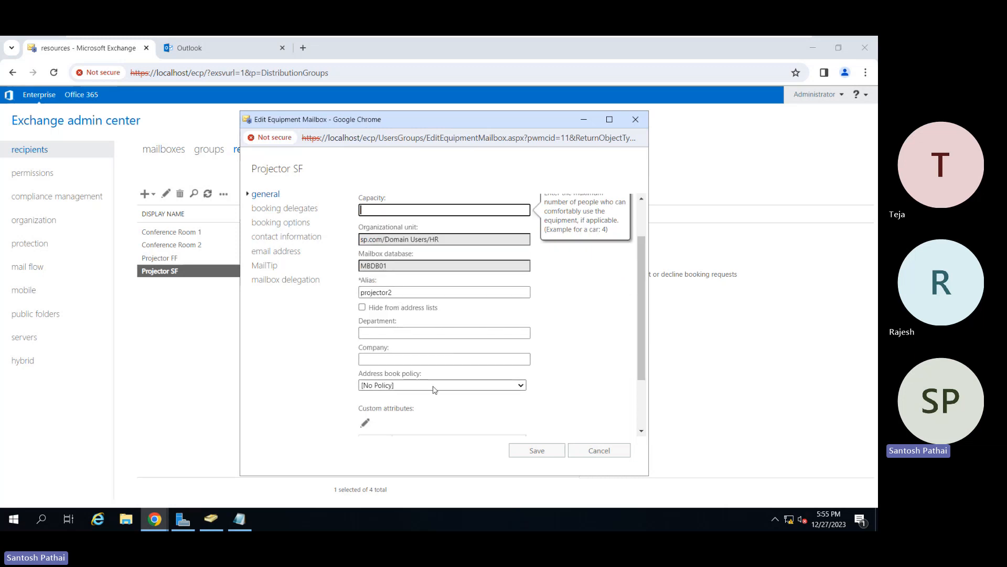
scroll(434, 388, "down", 2)
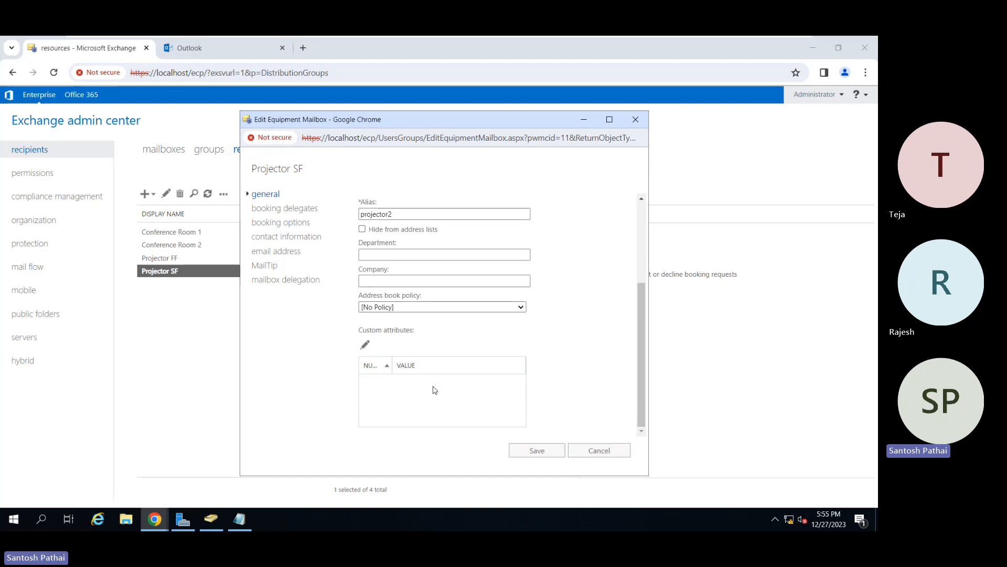
Review Projector SF's booking delegates, booking options and contact information, and save the equipment mailbox.
left_click(296, 210)
mouse_move(395, 225)
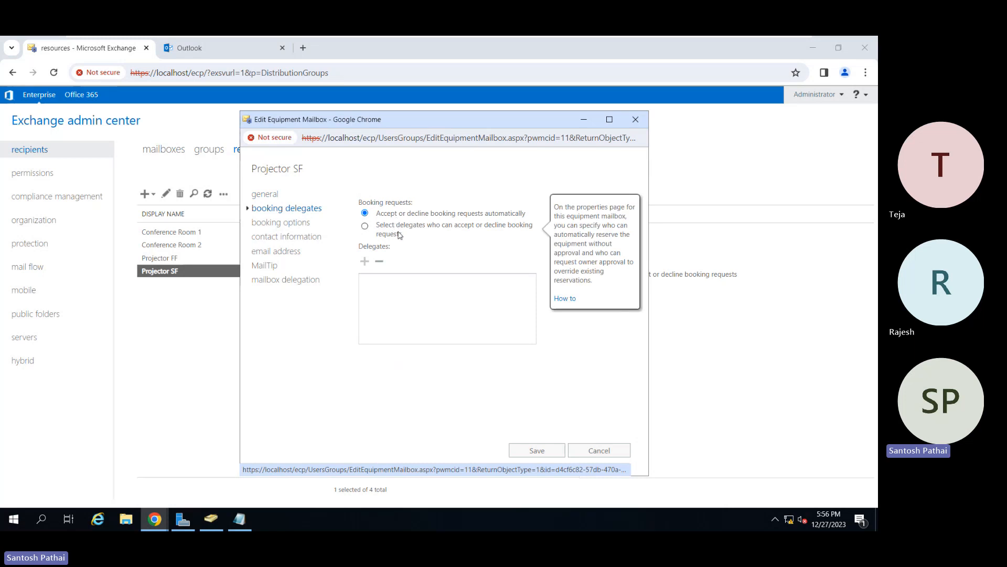
left_click(297, 224)
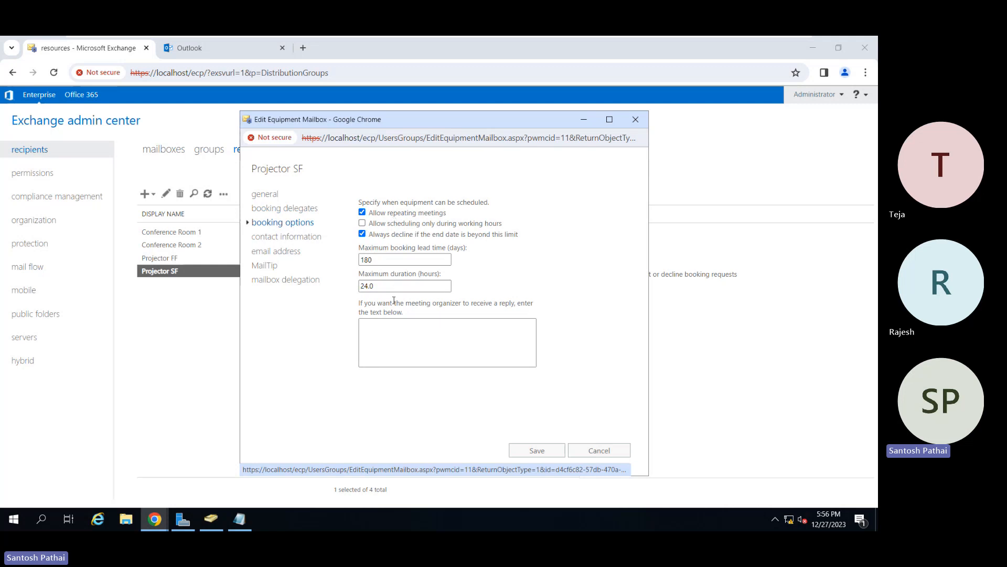
left_click(302, 238)
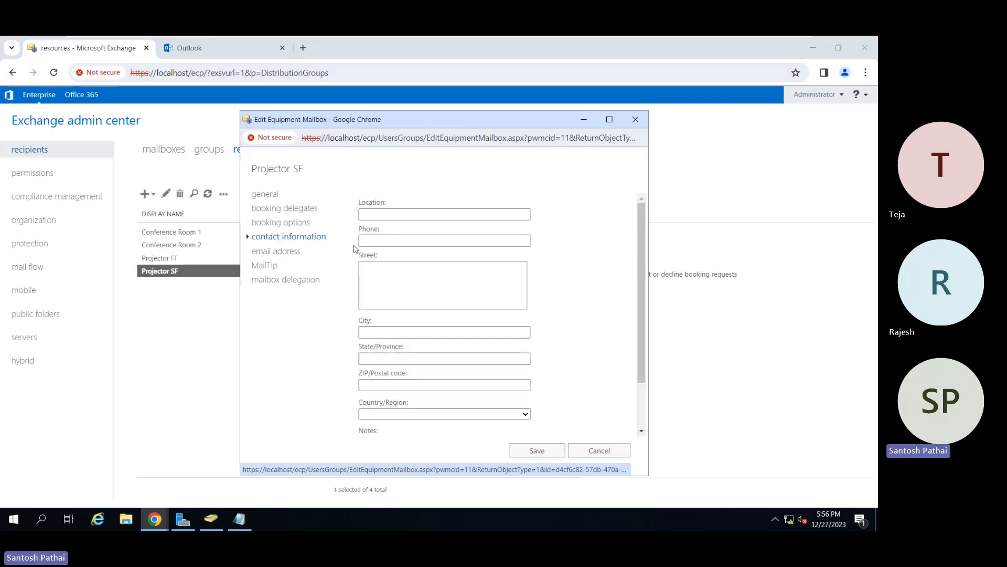
scroll(411, 252, "down", 2)
scroll(411, 253, "up", 2)
left_click(537, 450)
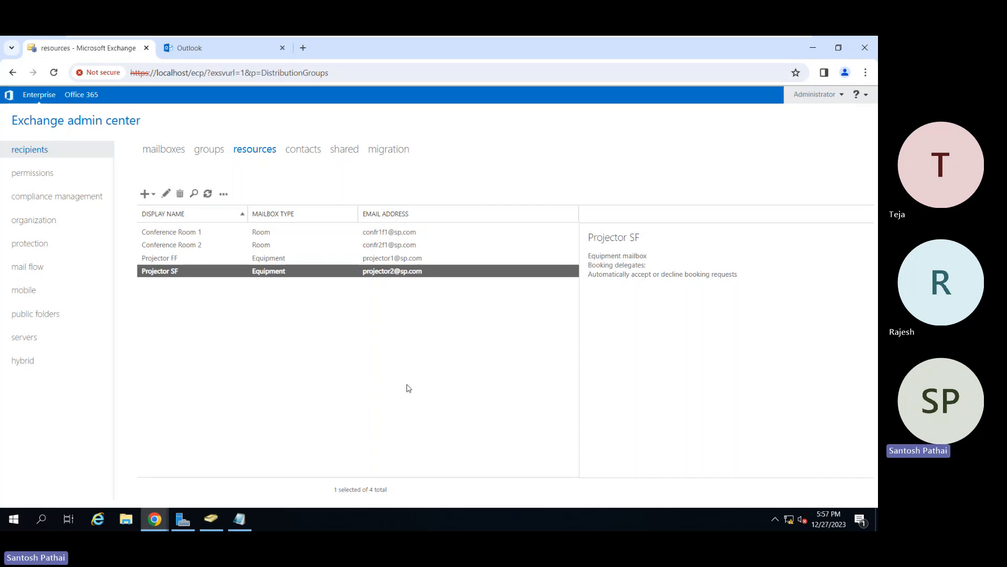
Open the last user mailbox in the mailboxes list for editing and show its additional general options.
left_click(177, 157)
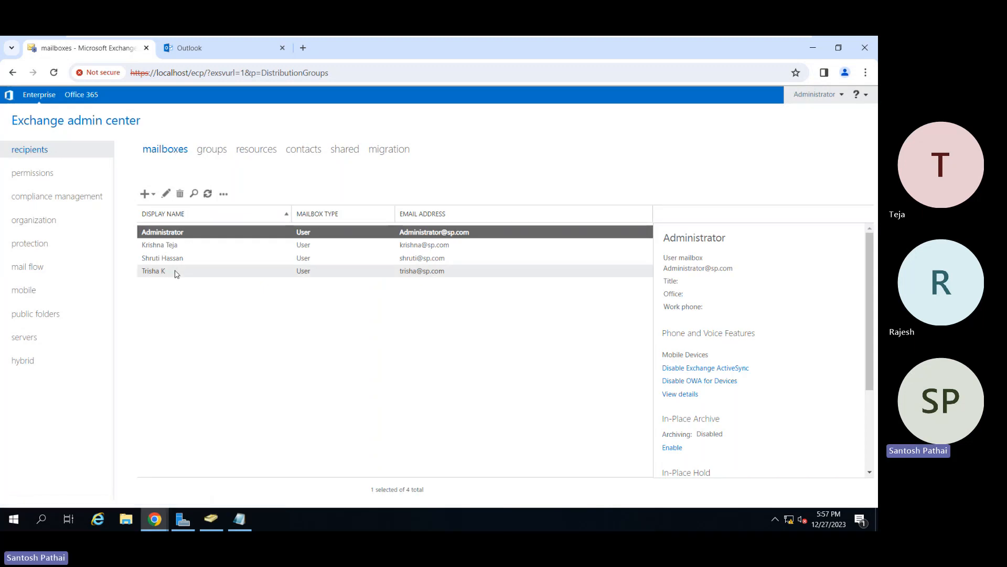
left_click(176, 271)
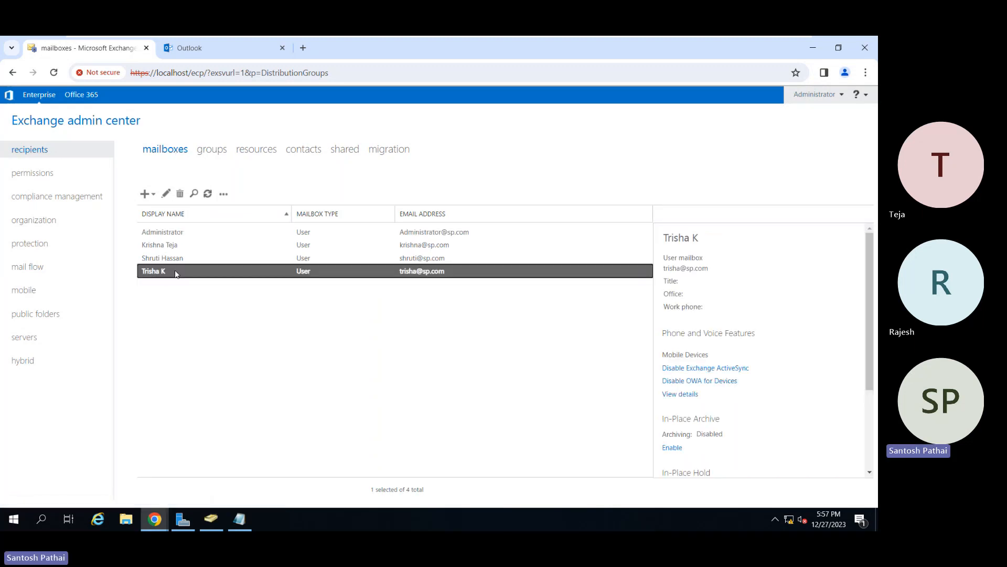
left_click(166, 194)
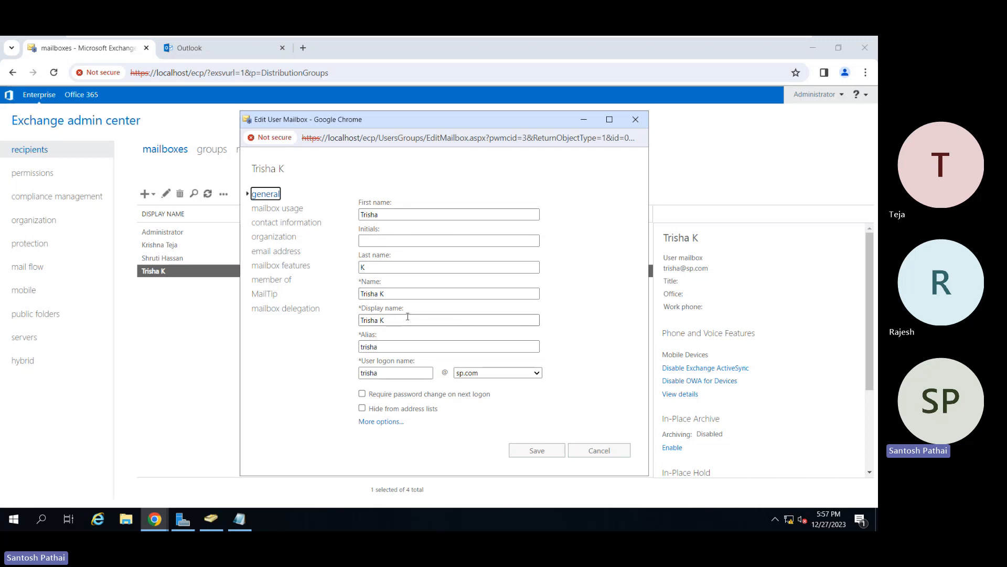
left_click(393, 421)
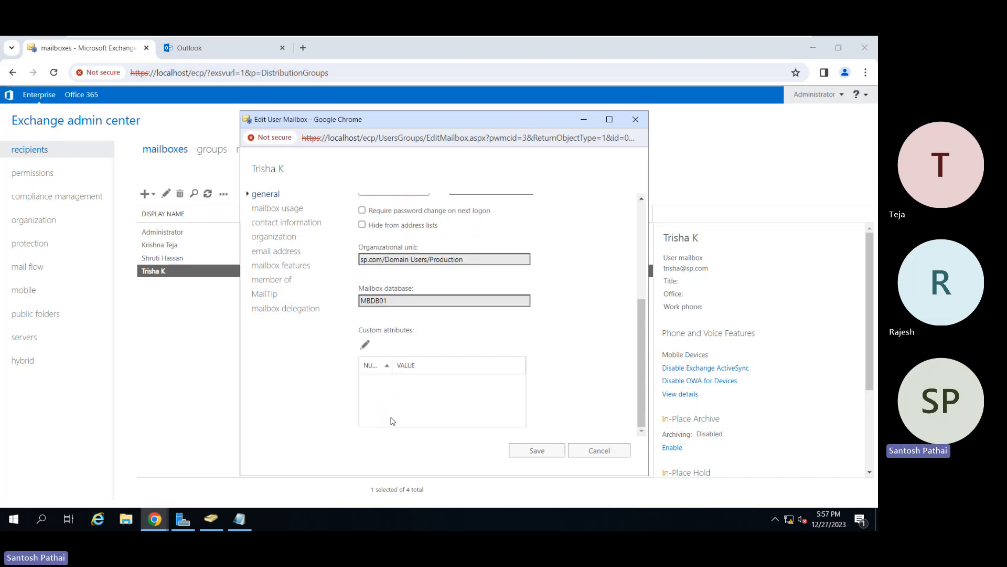
Examine the user mailbox's password change and address list options, switching Hide from address lists on and back off.
scroll(447, 345, "up", 3)
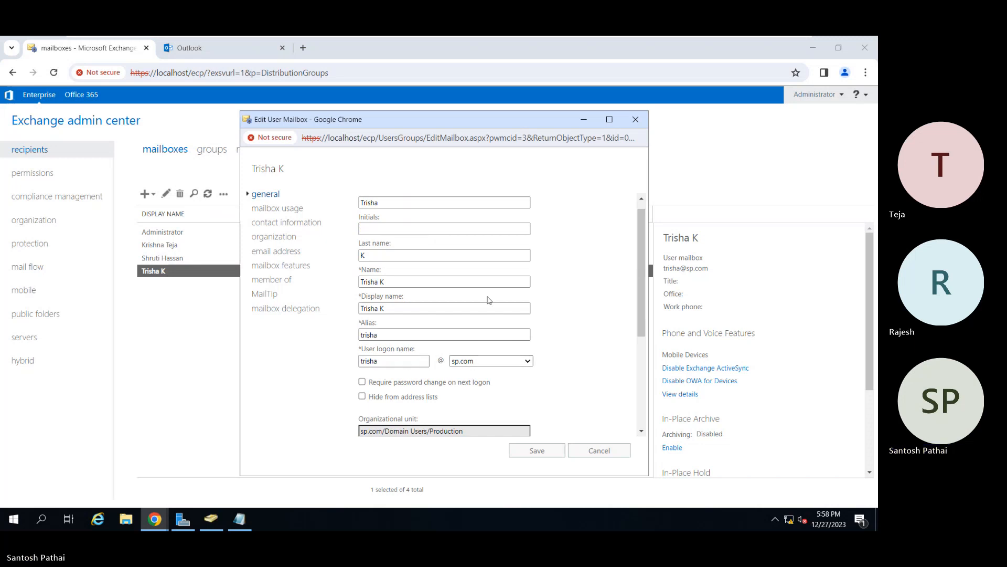
mouse_move(406, 387)
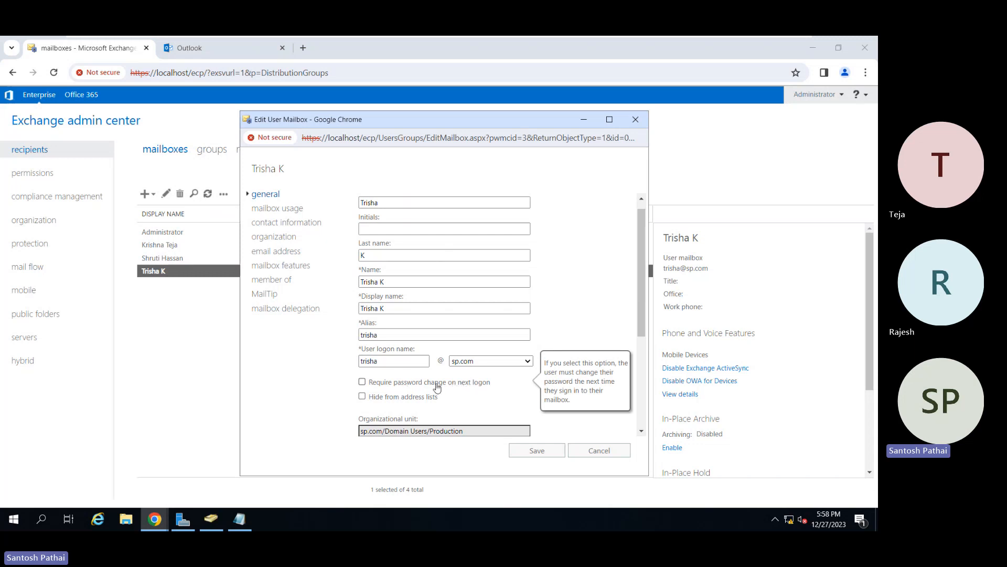
mouse_move(436, 397)
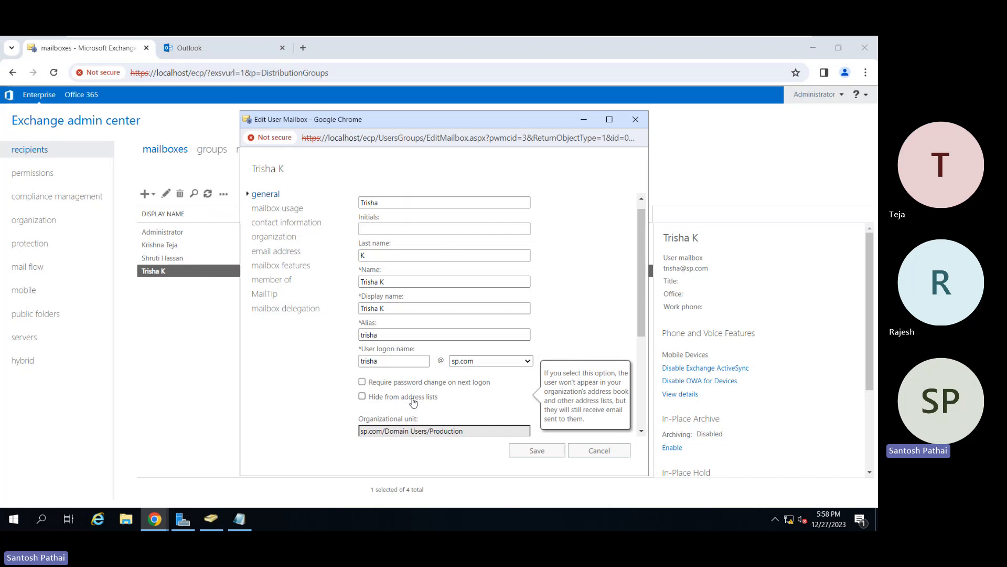
left_click(363, 397)
left_click(363, 398)
Examine the user mailbox's organizational unit, mailbox database and custom attribute fields, leaving the custom attributes without saving.
left_click(642, 433)
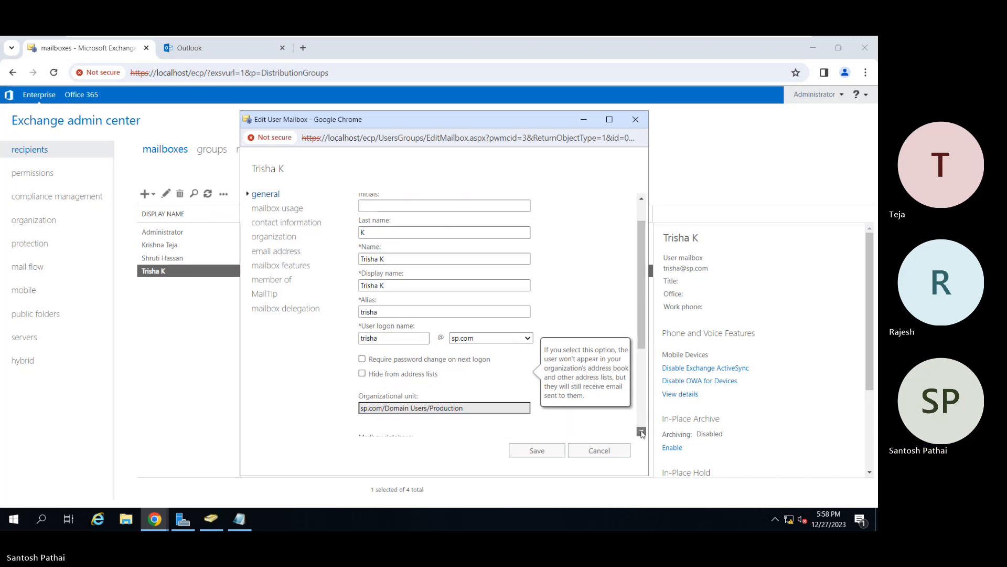
left_click(642, 433)
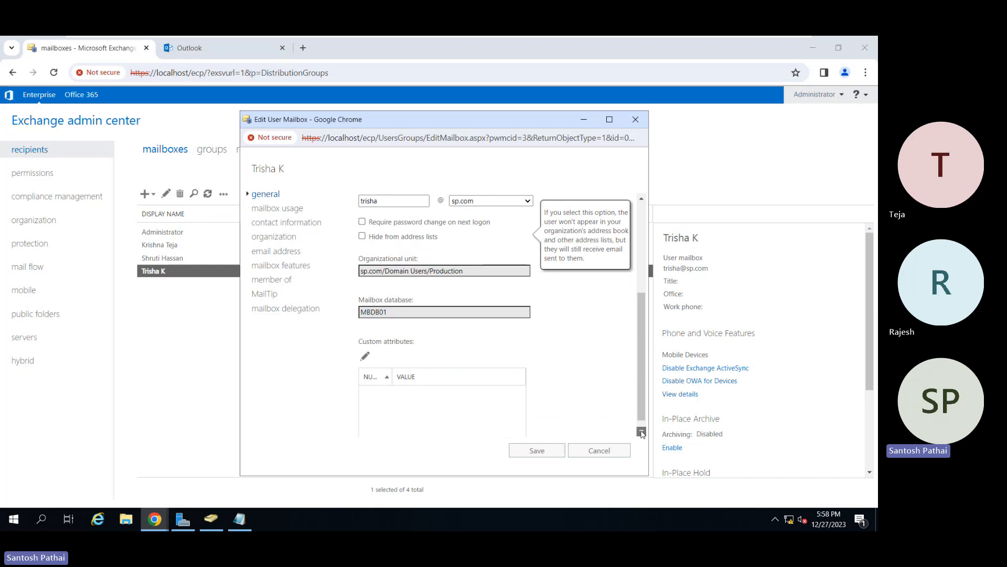
left_click(642, 433)
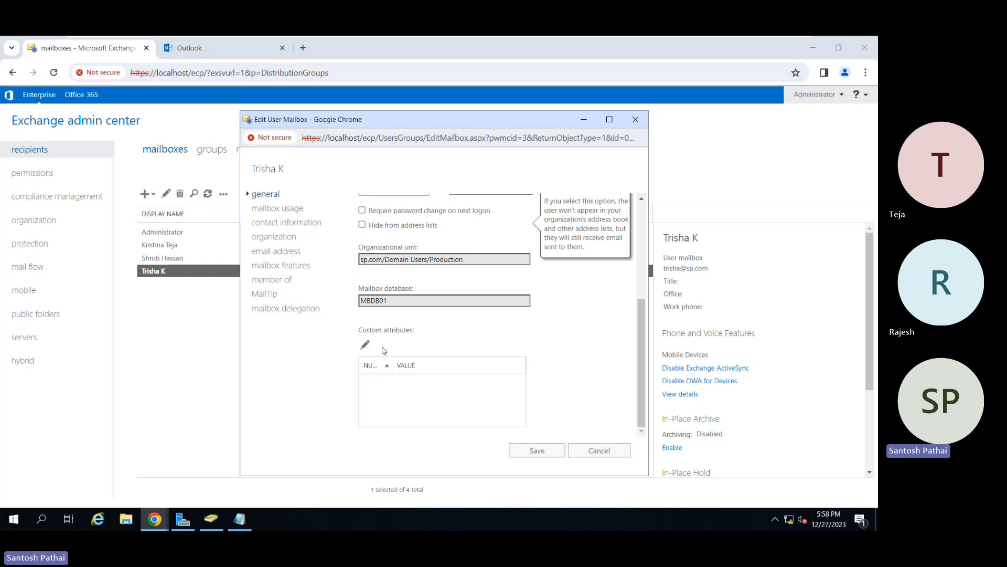
left_click(365, 345)
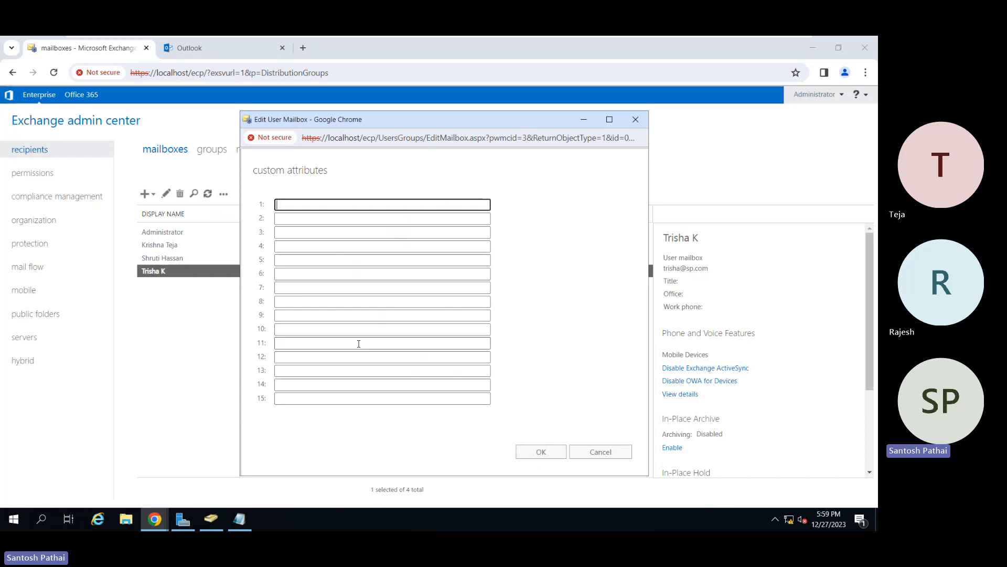
left_click(589, 451)
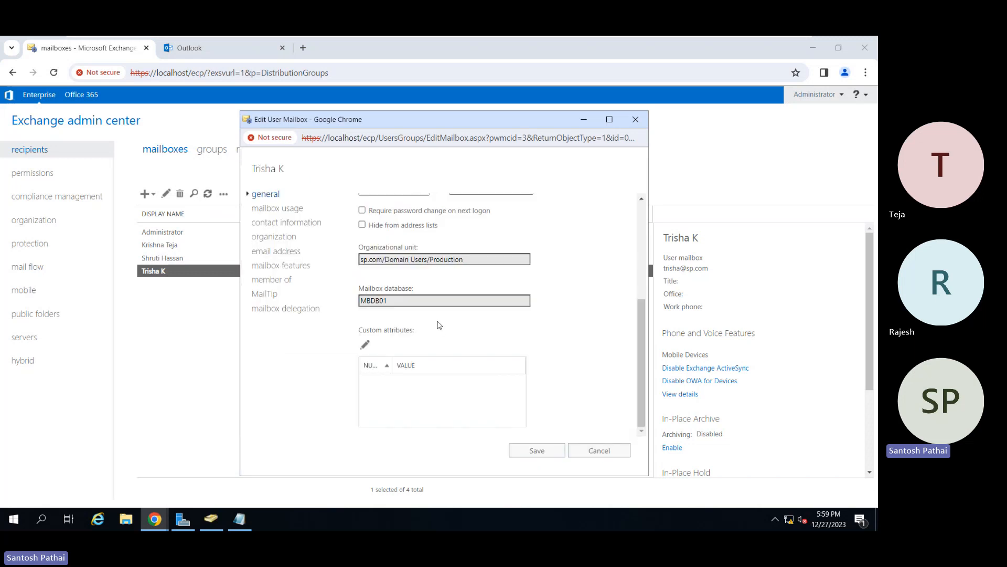
Review the user mailbox's general page again, opening the custom attributes and cancelling out without entering any.
left_click(297, 210)
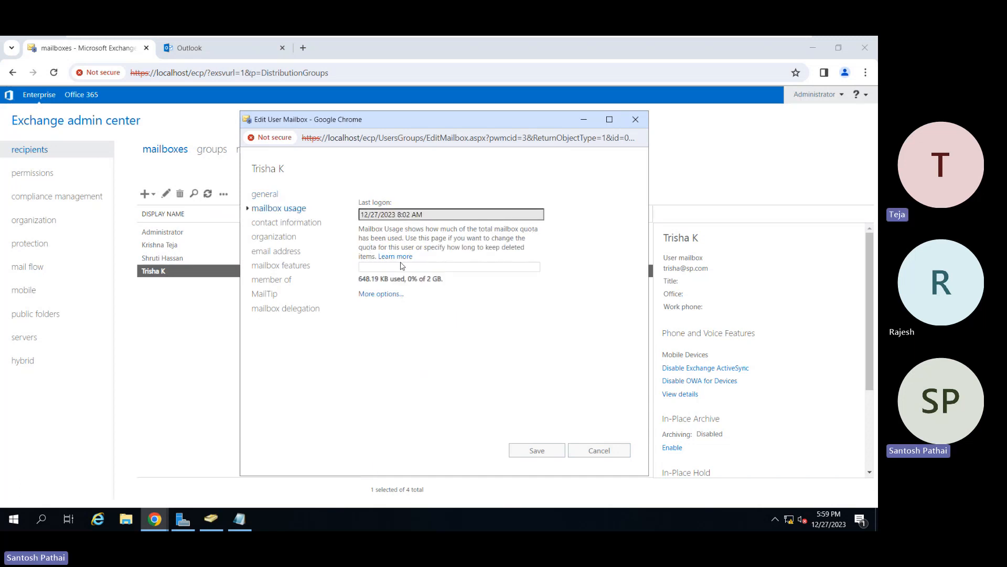
left_click(268, 196)
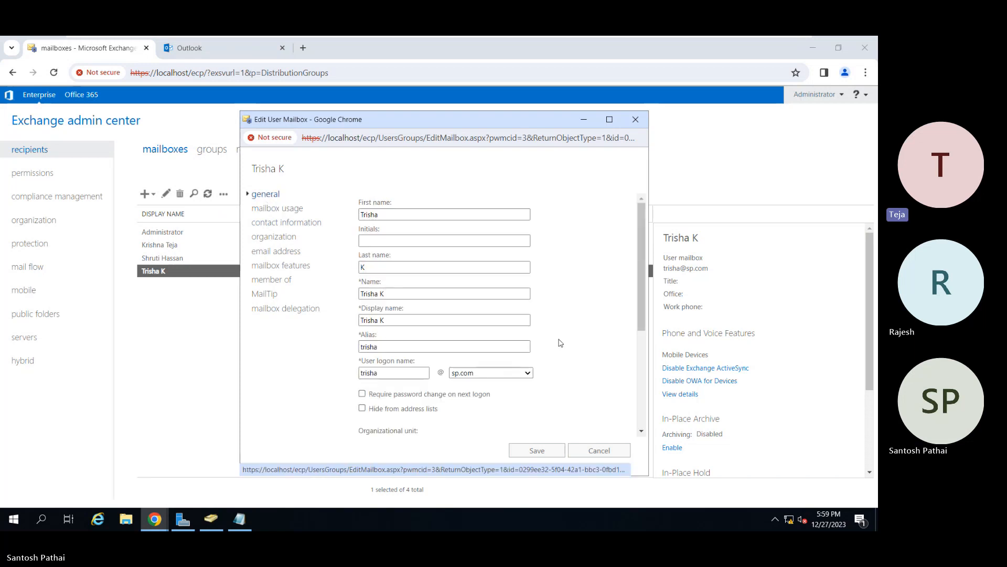
scroll(560, 343, "down", 4)
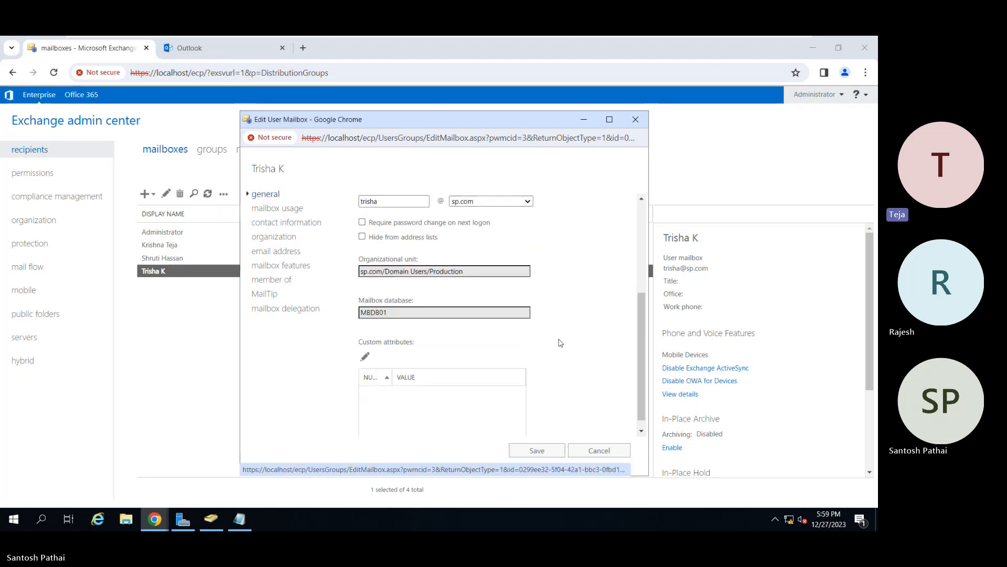
left_click(365, 346)
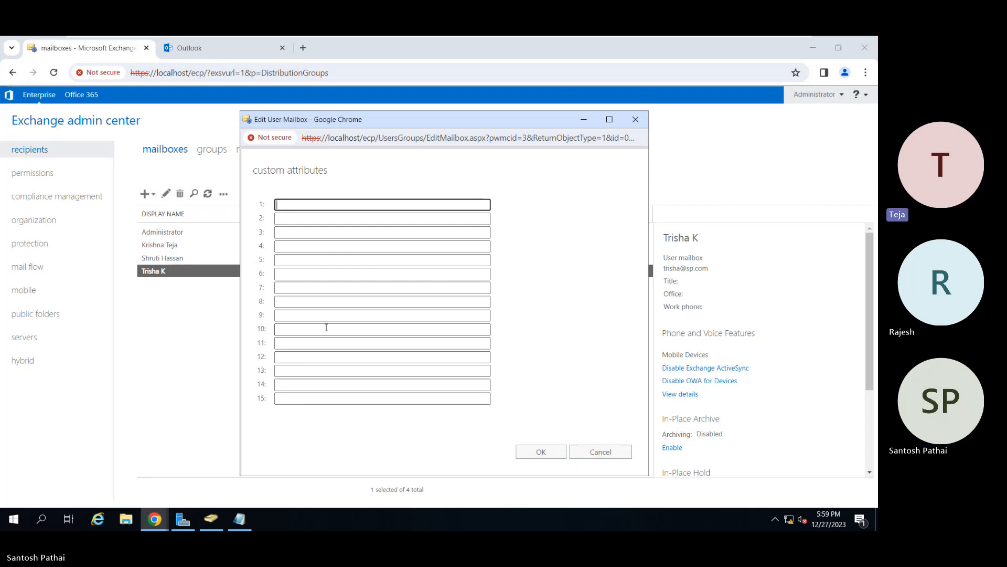
left_click(593, 452)
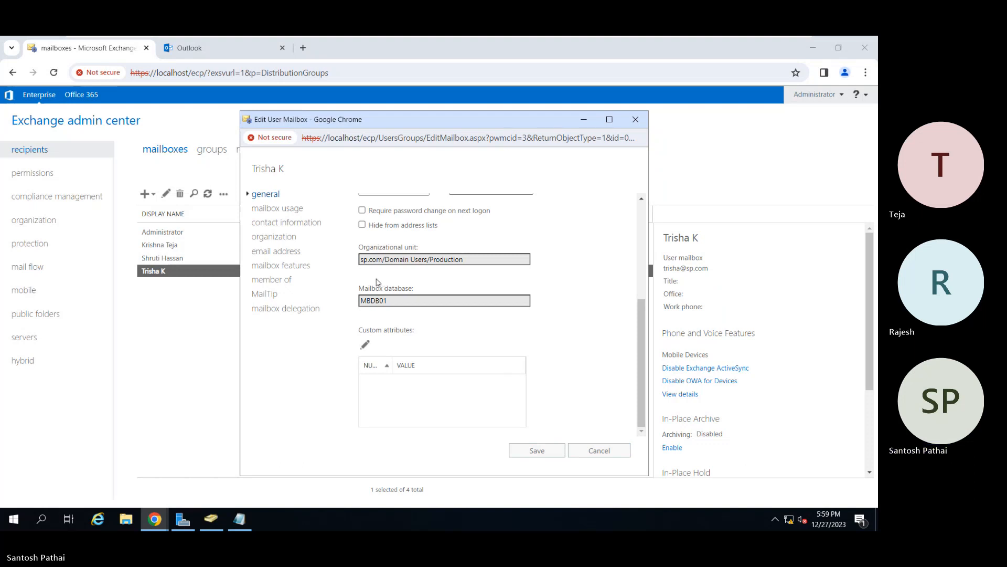
Examine the customizable warning, prohibit send and prohibit send and receive quotas in mailbox usage, and return to the database's default quota settings.
left_click(280, 208)
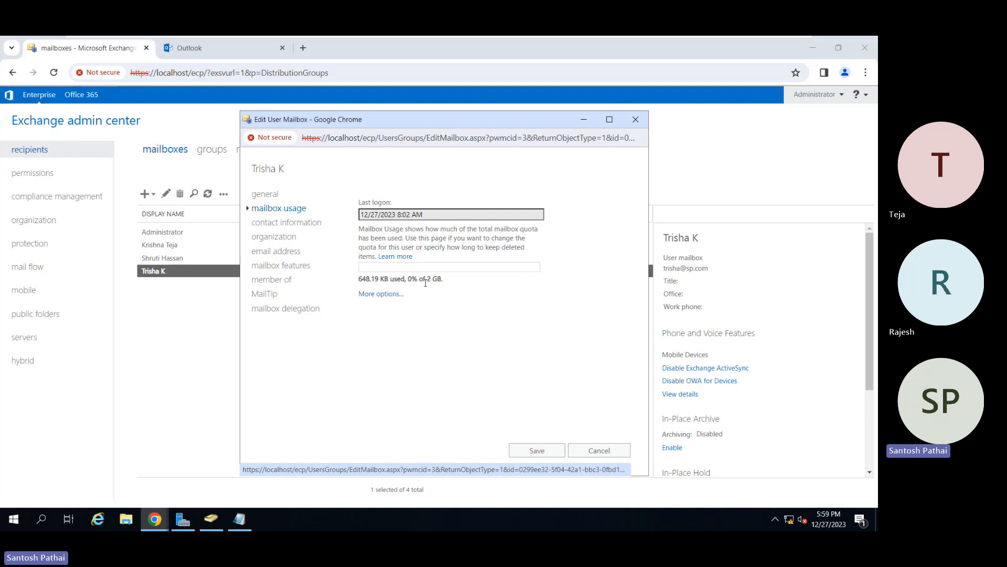
left_click(377, 294)
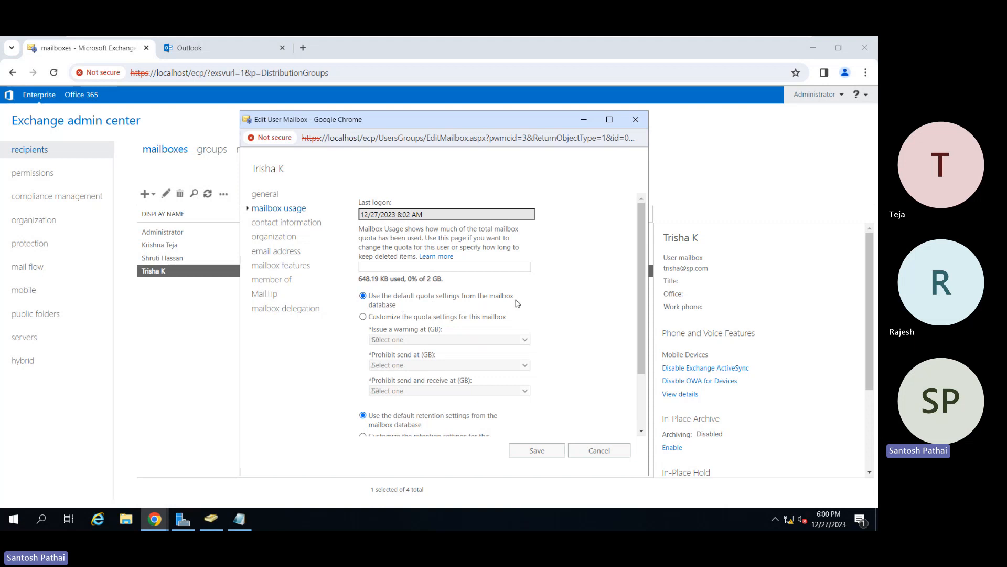
left_click(388, 321)
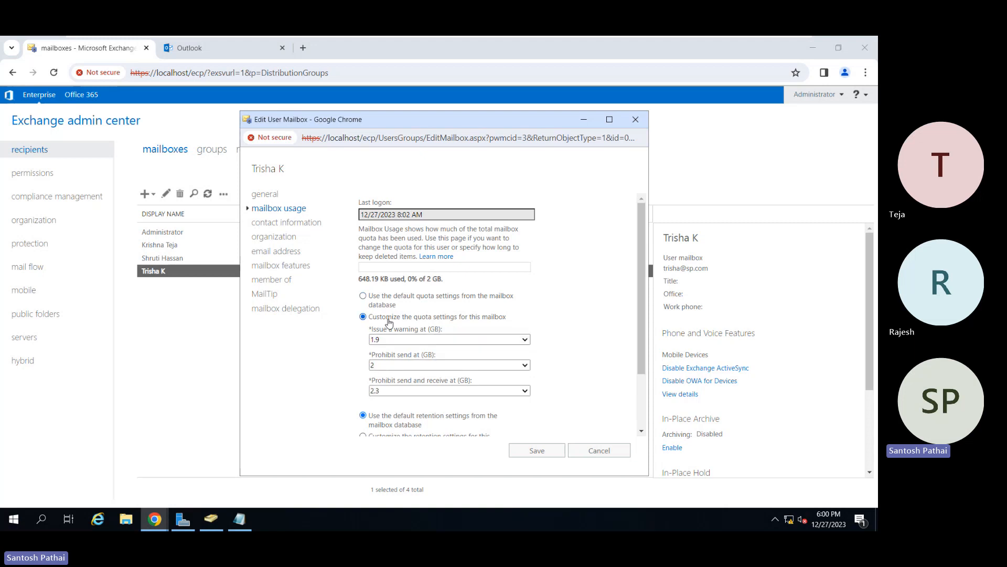
left_click(415, 343)
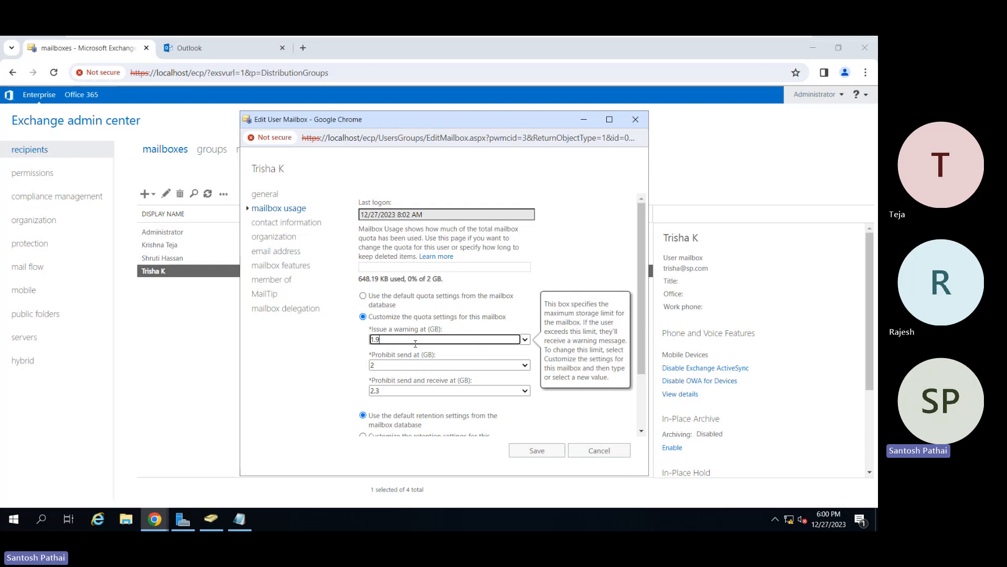
left_click(411, 364)
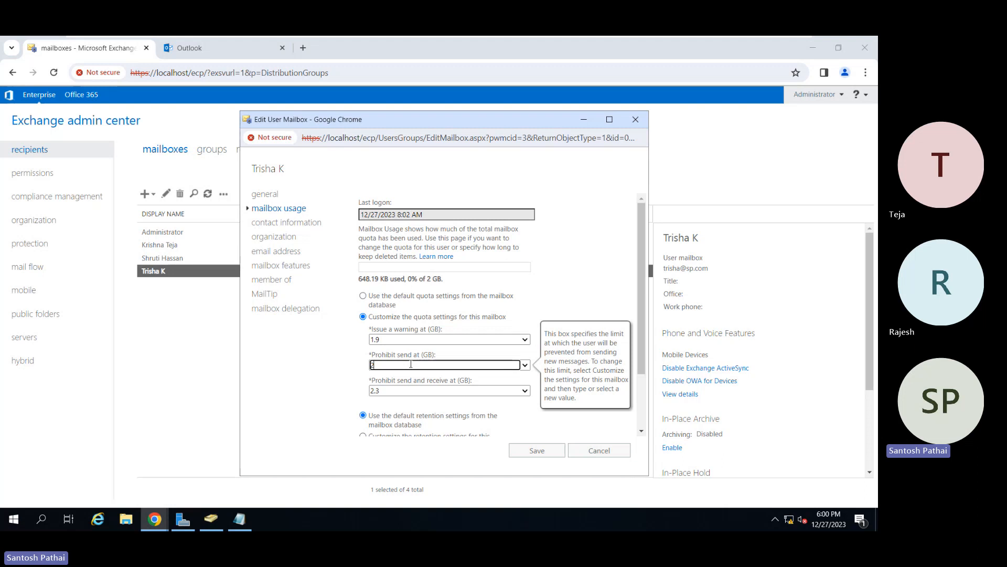
left_click(403, 391)
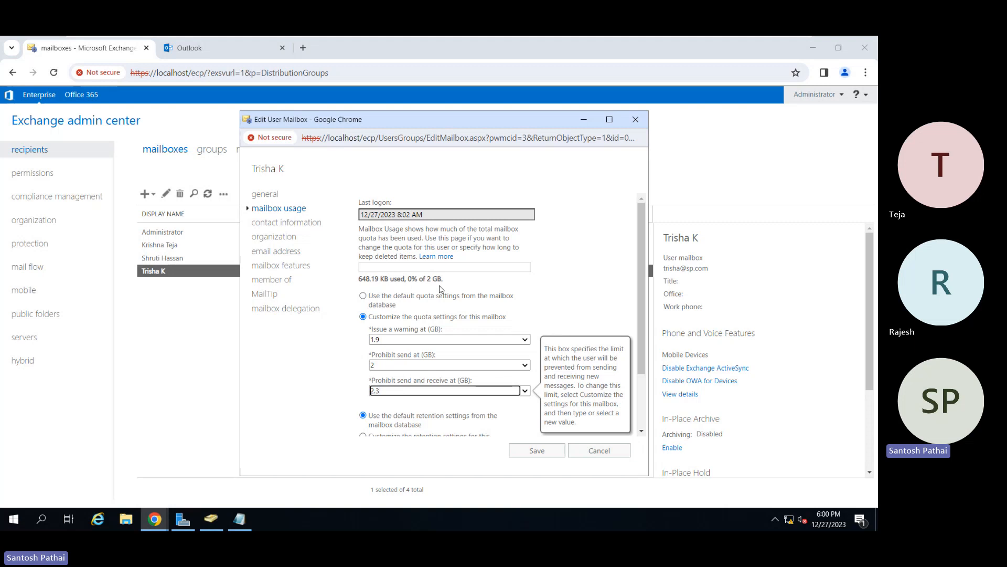
scroll(440, 287, "down", 3)
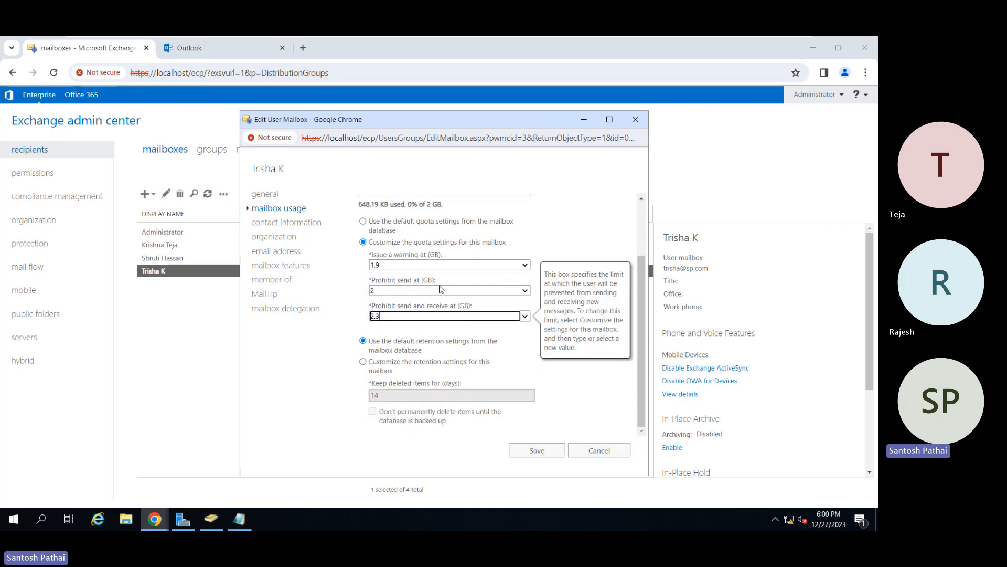
left_click(370, 231)
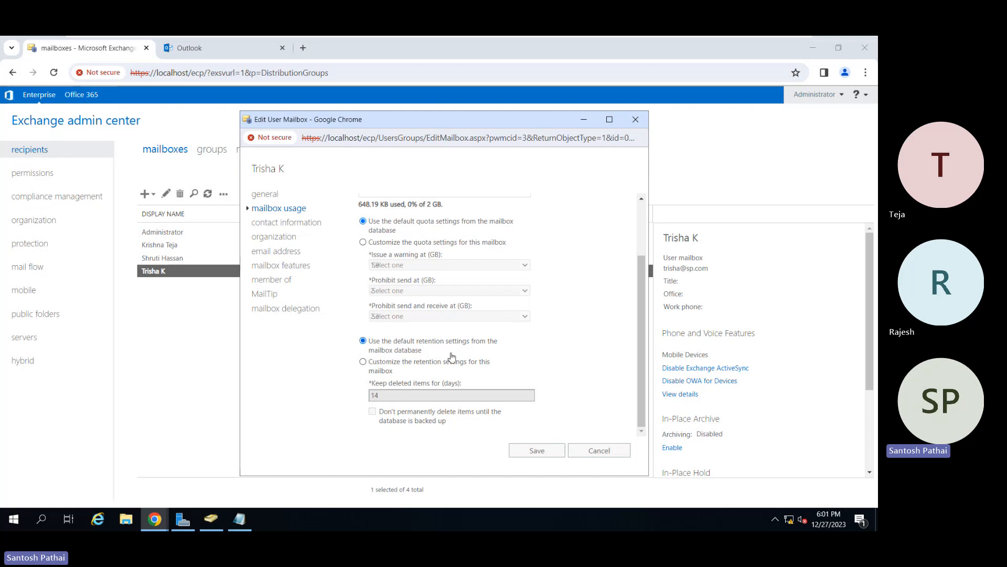
Customize the mailbox's deleted-item retention, keeping 14 days and preventing permanent deletion until the database is backed up.
left_click(390, 369)
left_click(388, 397)
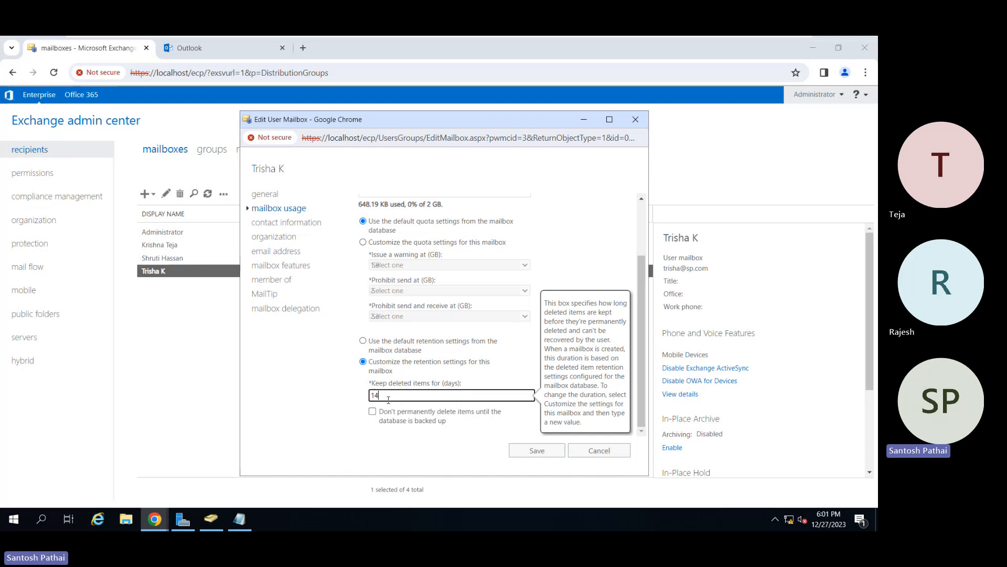
left_click(372, 411)
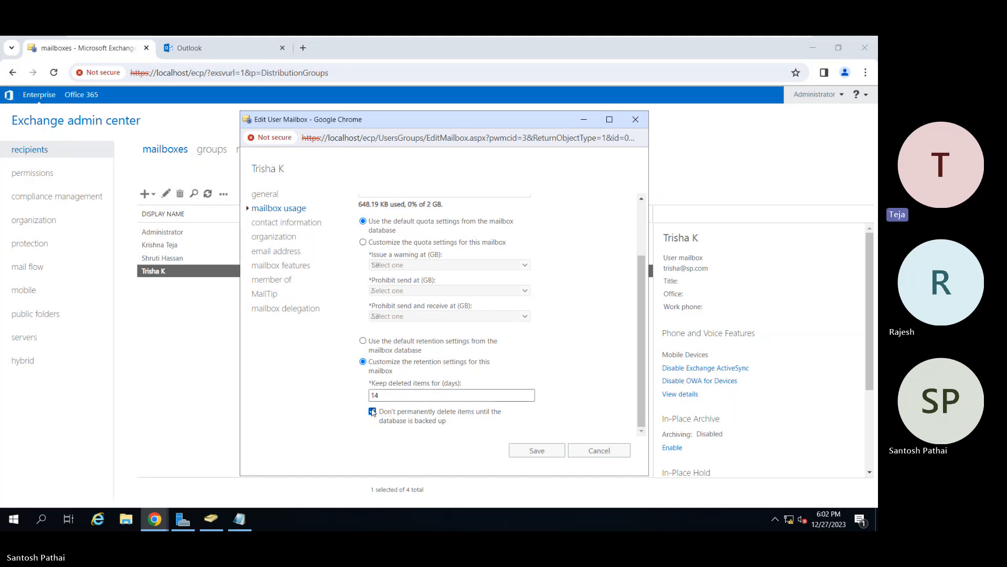
Review the user mailbox's contact information, including the additional office, home phone, web page and notes fields.
left_click(299, 224)
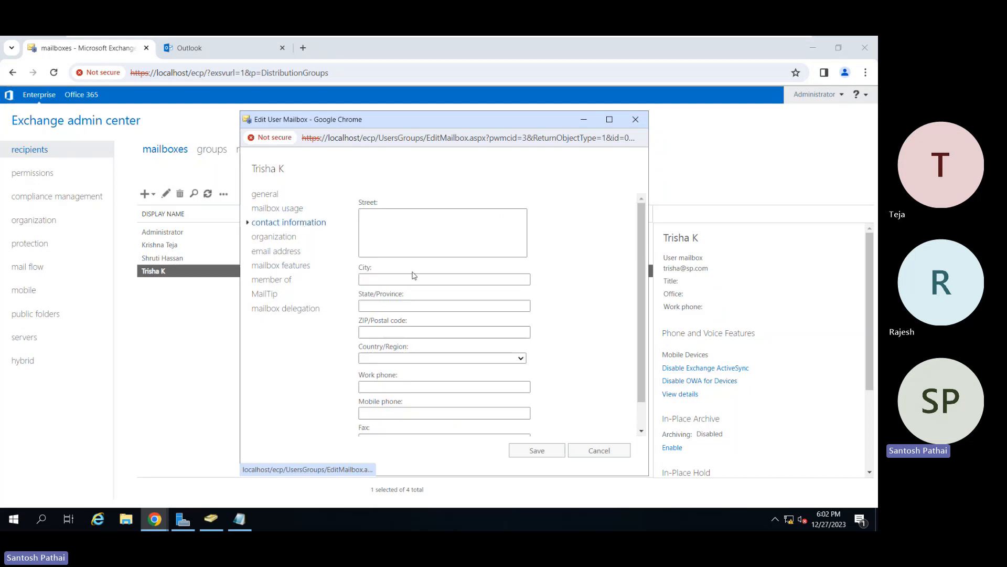
scroll(414, 275, "down", 2)
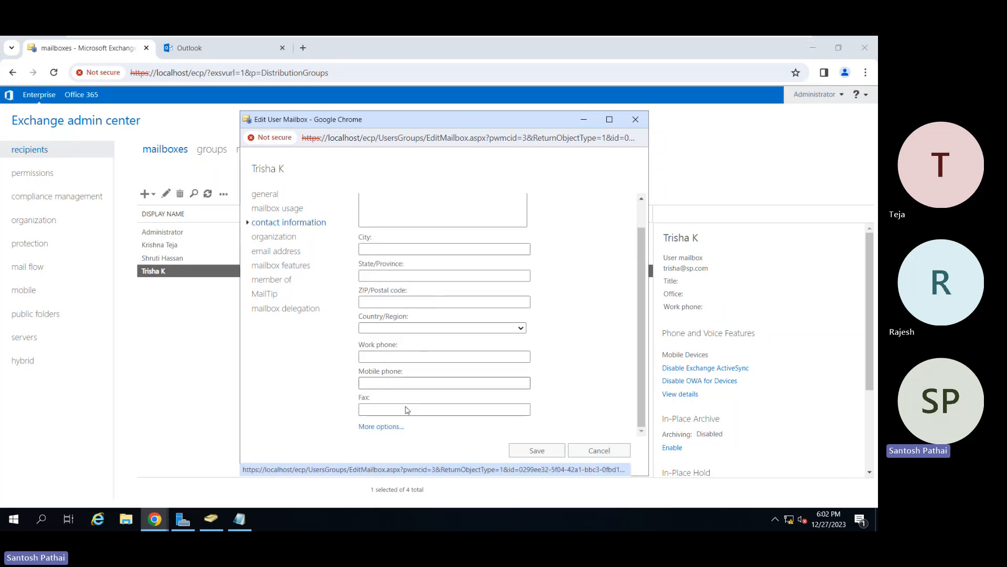
left_click(382, 426)
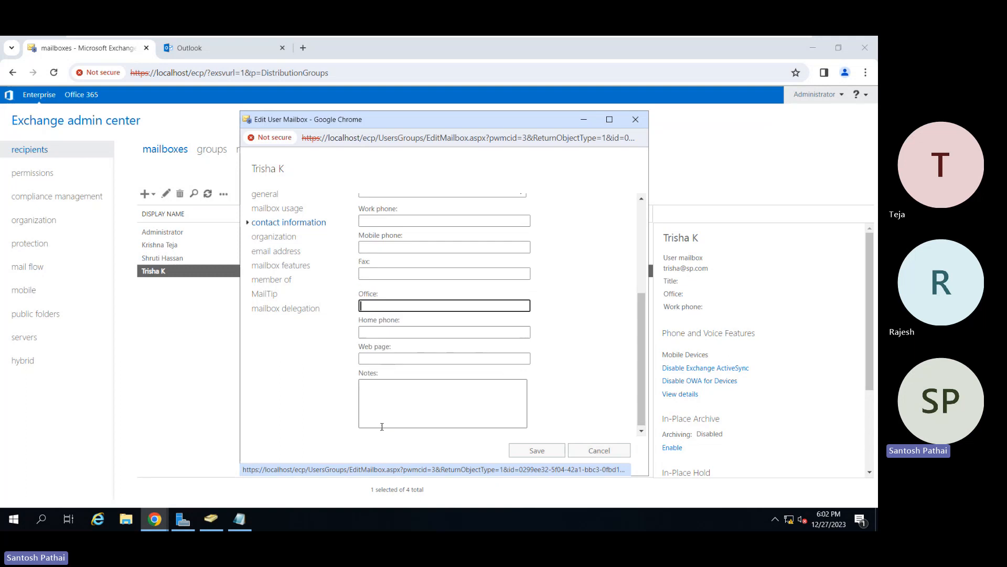
scroll(382, 426, "up", 3)
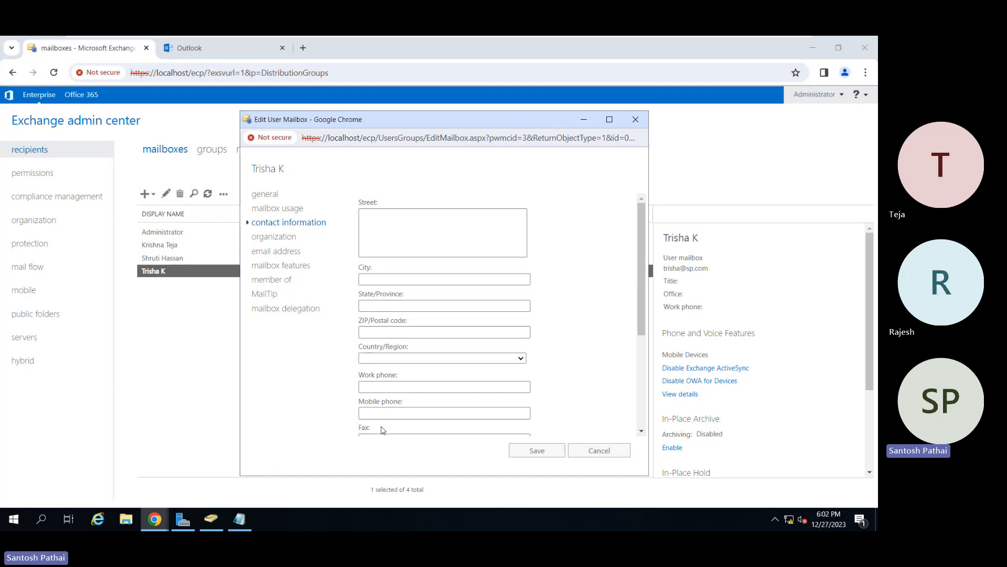
Examine the user mailbox's organization details: title, department, company, manager and direct reports.
left_click(279, 237)
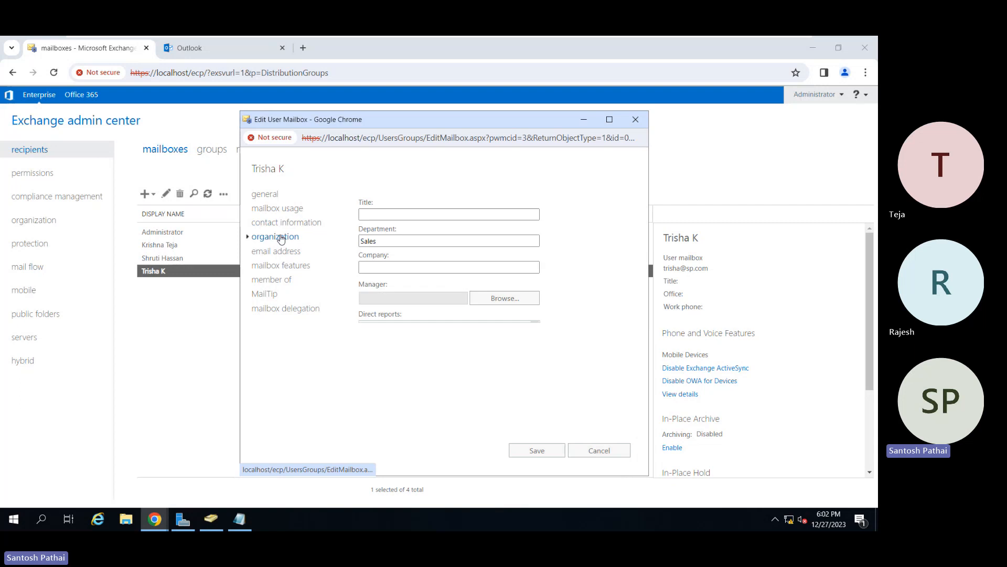
left_click(383, 240)
left_click(385, 284)
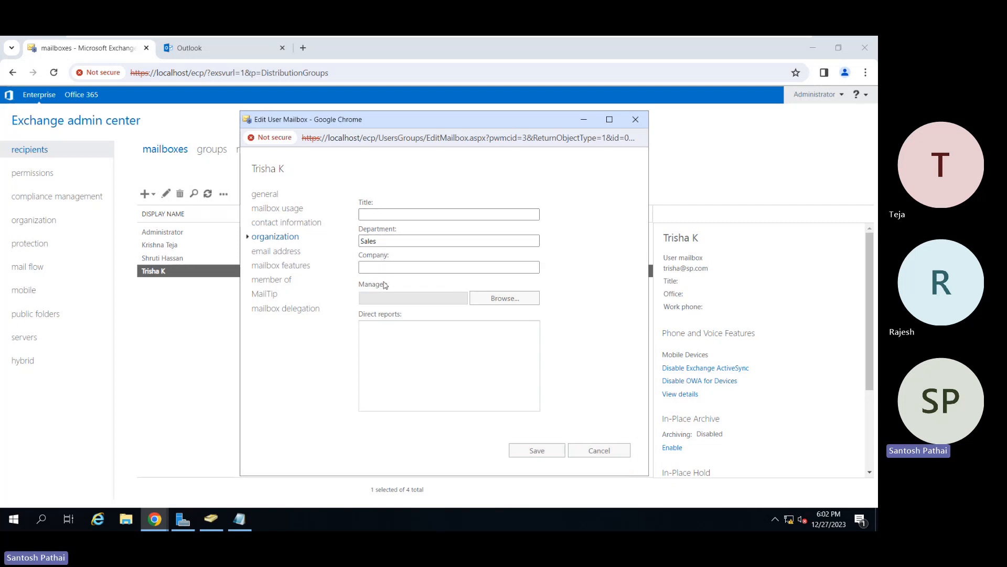
left_click_drag(384, 284, 416, 344)
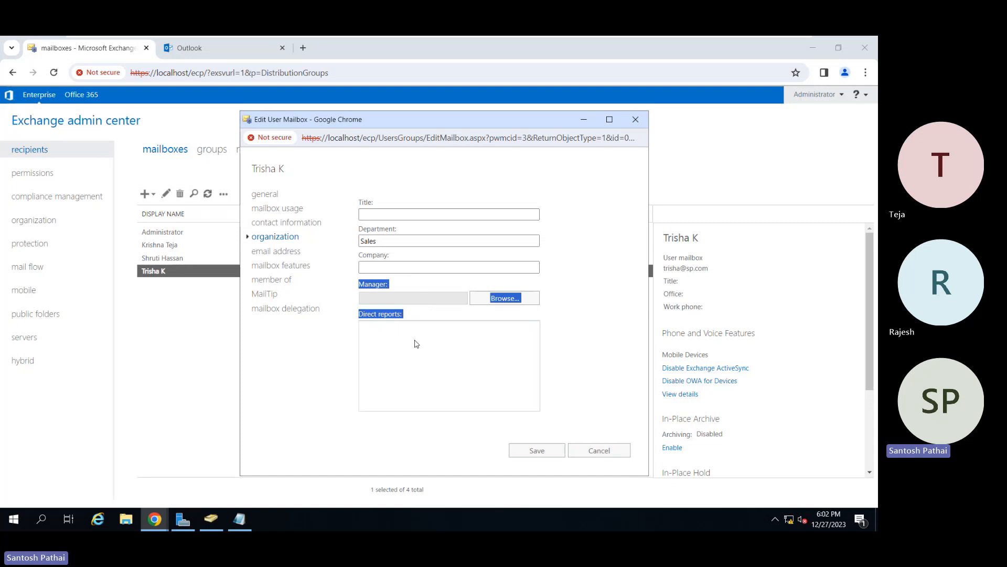
left_click(385, 267)
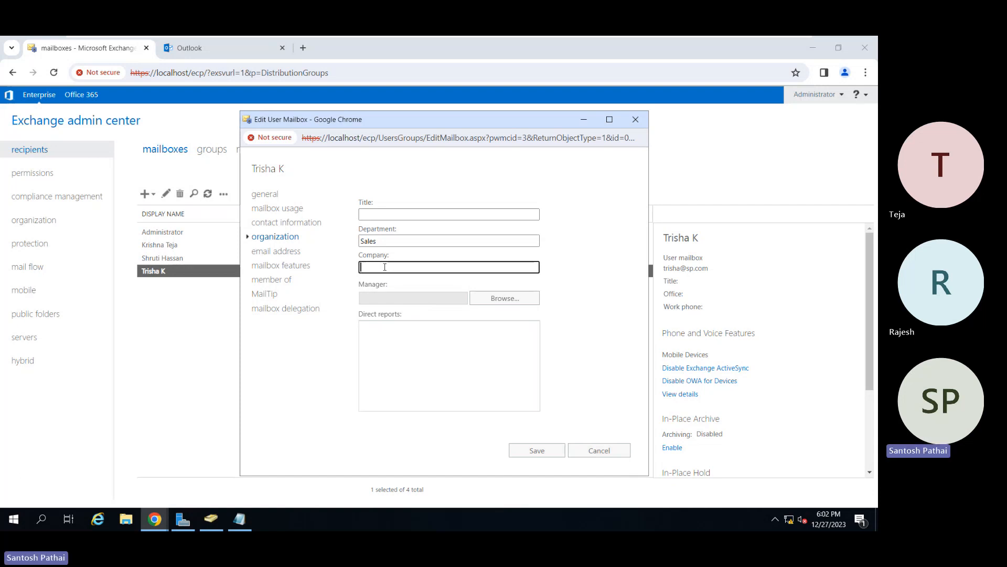
Review the user mailbox's email addresses and the option to update them automatically from the email address policy.
left_click(291, 253)
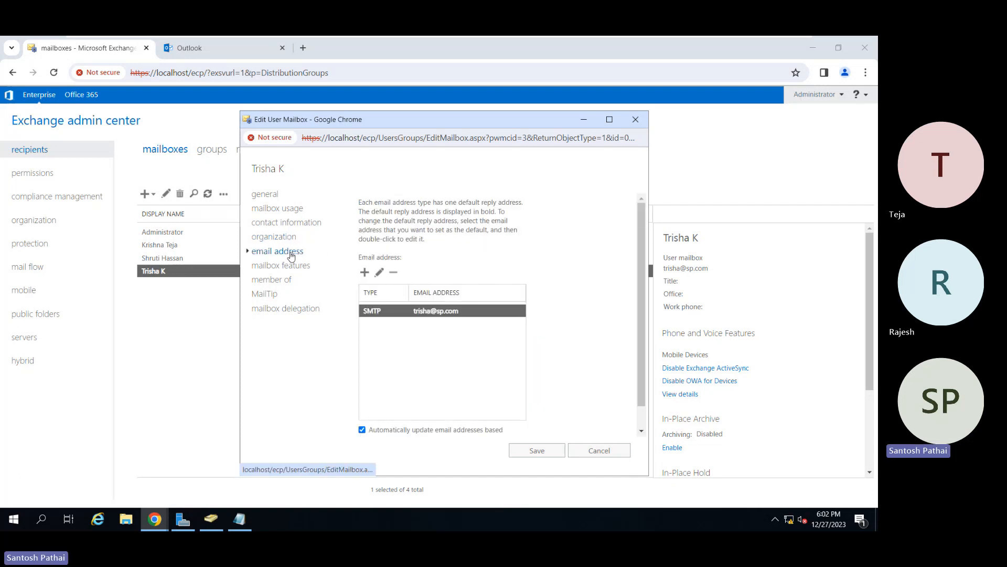
left_click(423, 363)
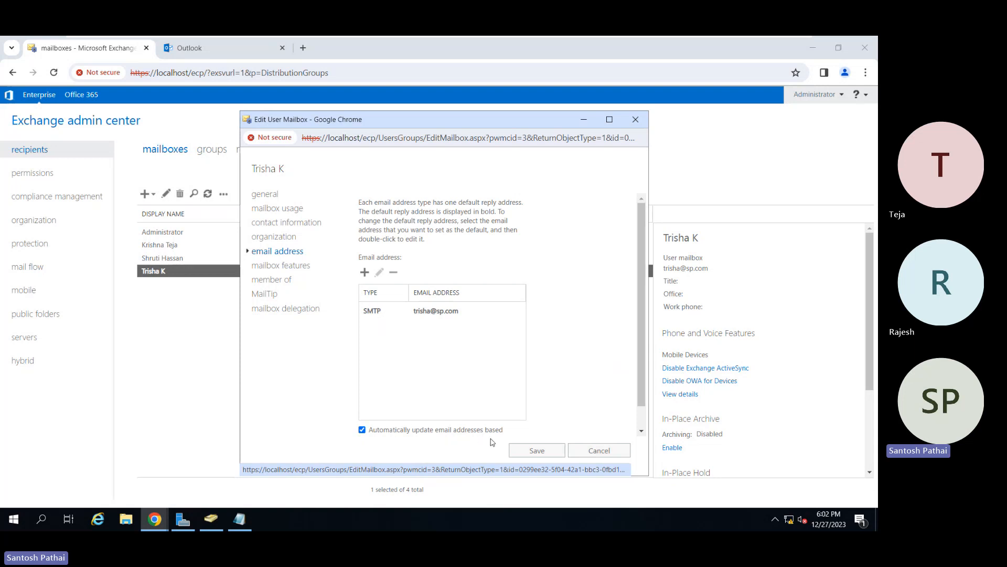
scroll(507, 413, "down", 2)
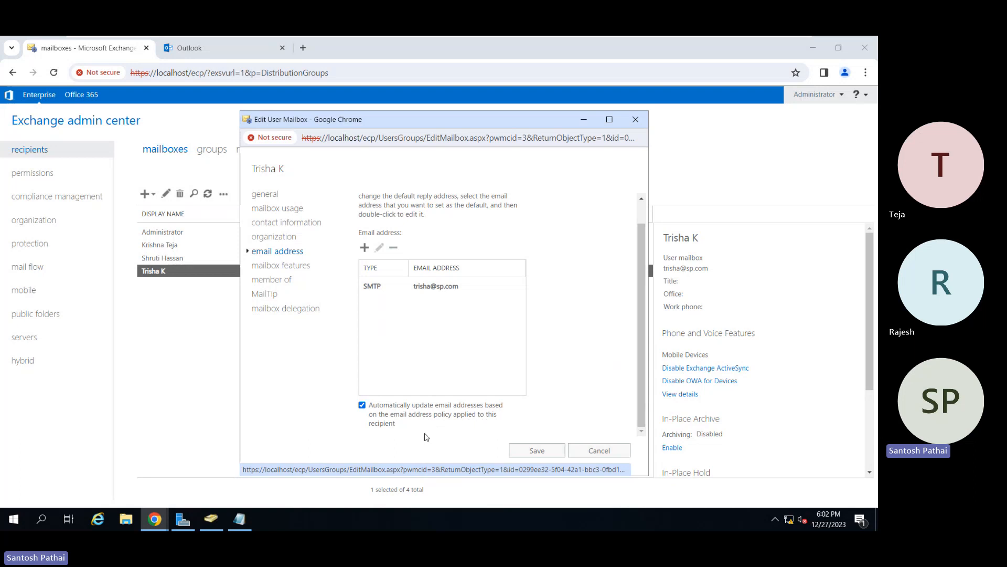
scroll(508, 399, "up", 2)
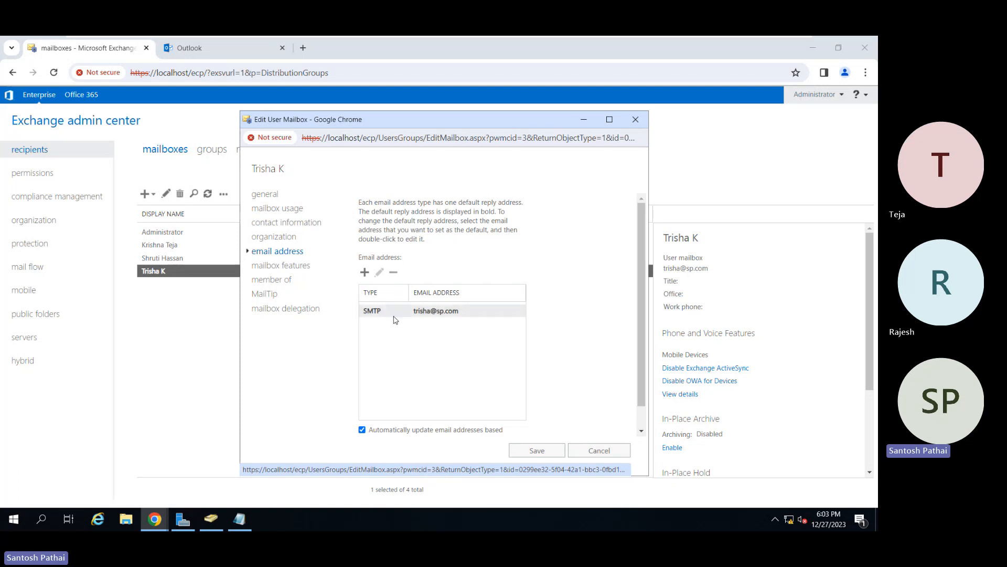
Add a secondary SMTP address to the user mailbox, using the first name, a dot and the last initial at sp.com.
left_click(365, 273)
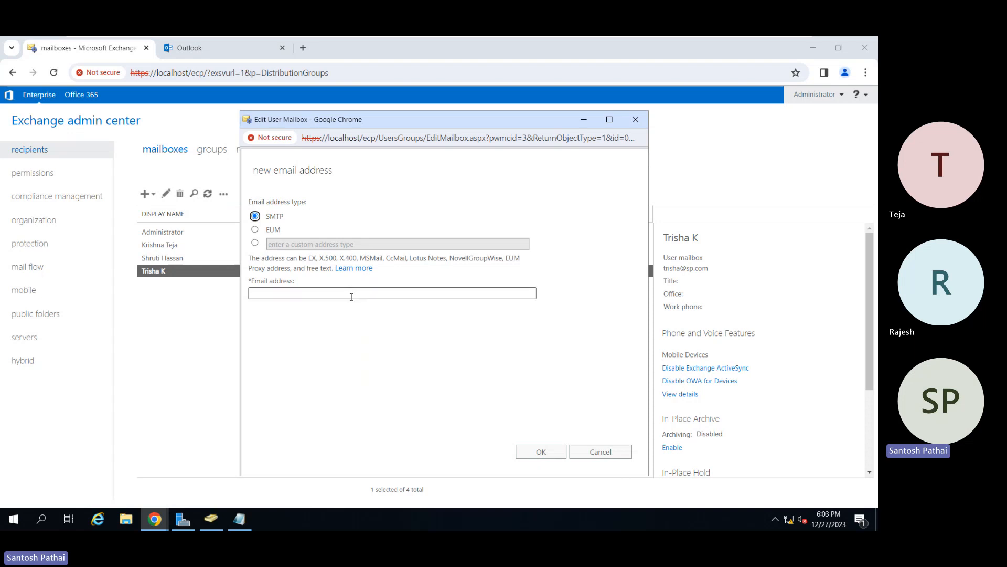
left_click(352, 295)
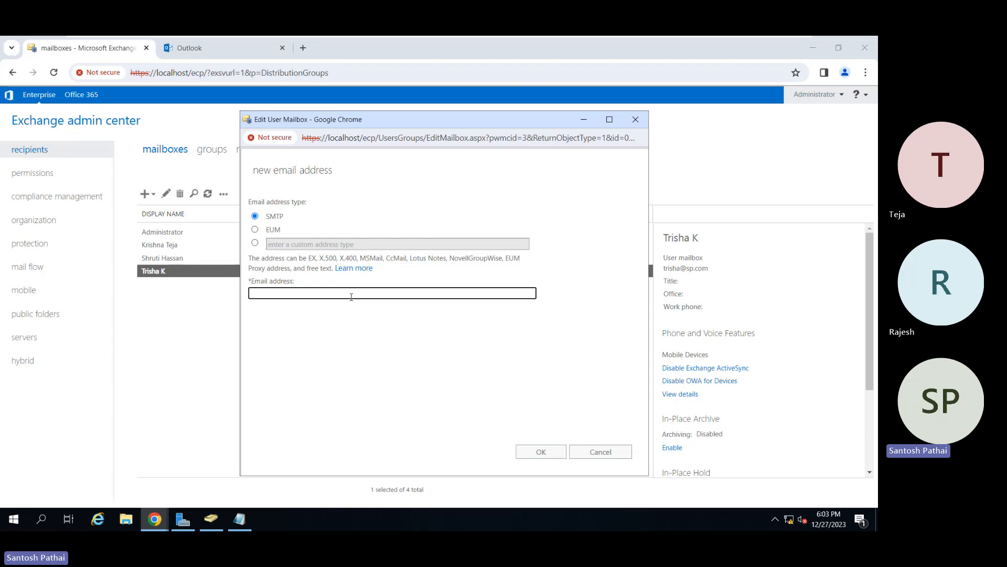
left_click(528, 453)
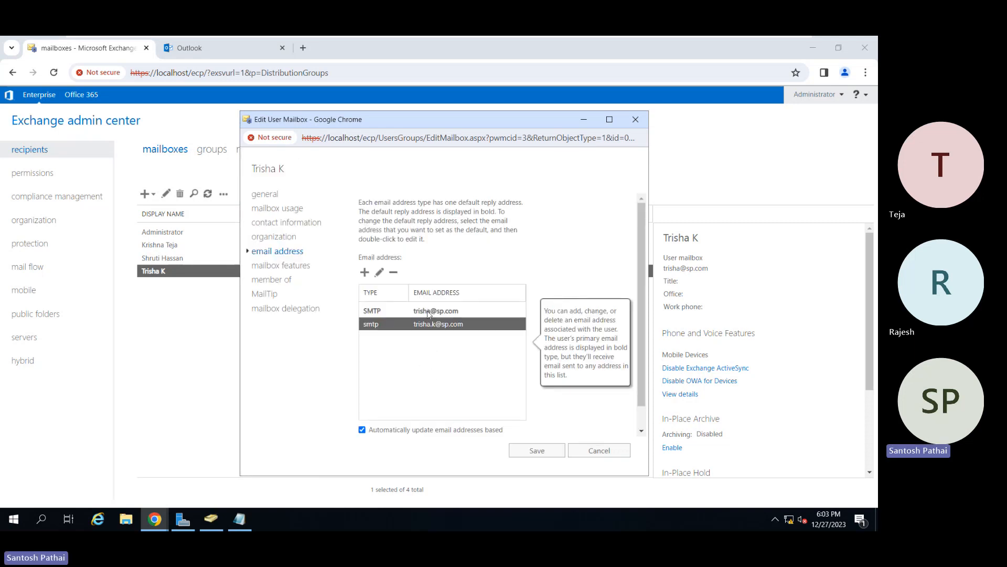
left_click(440, 375)
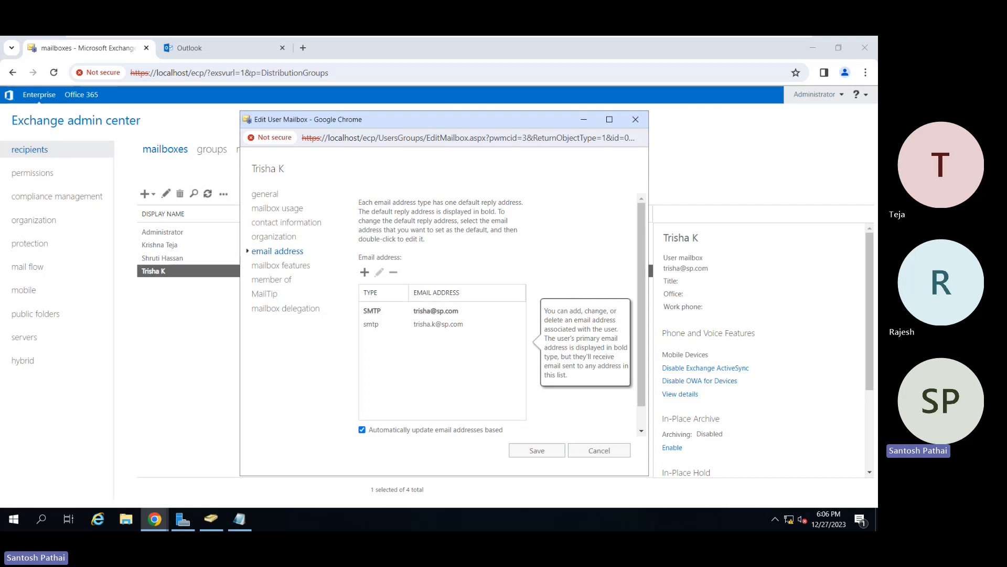
Add another SMTP address using the user's first name, a dot and full last name at sp.com, and save the mailbox.
left_click(365, 272)
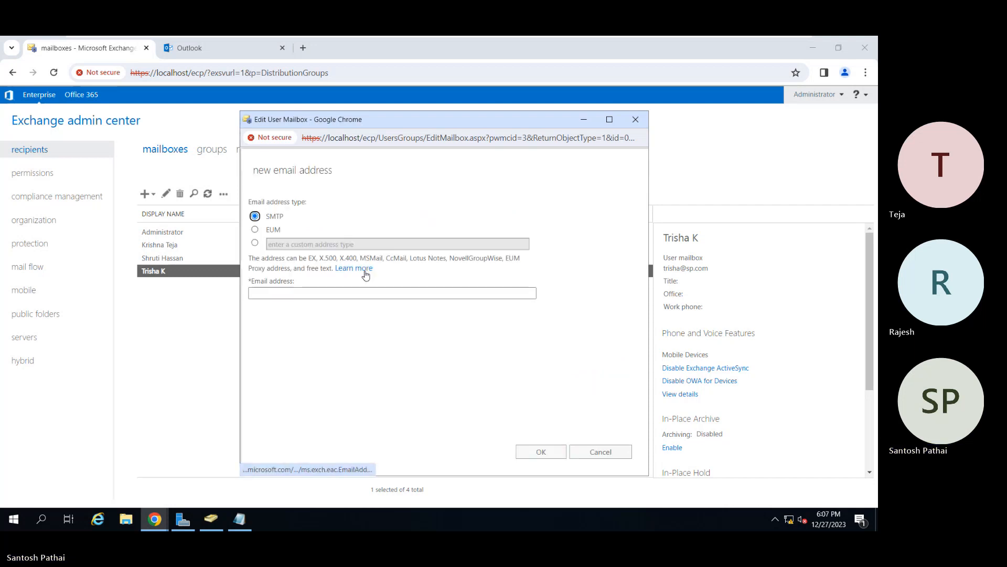
left_click(328, 291)
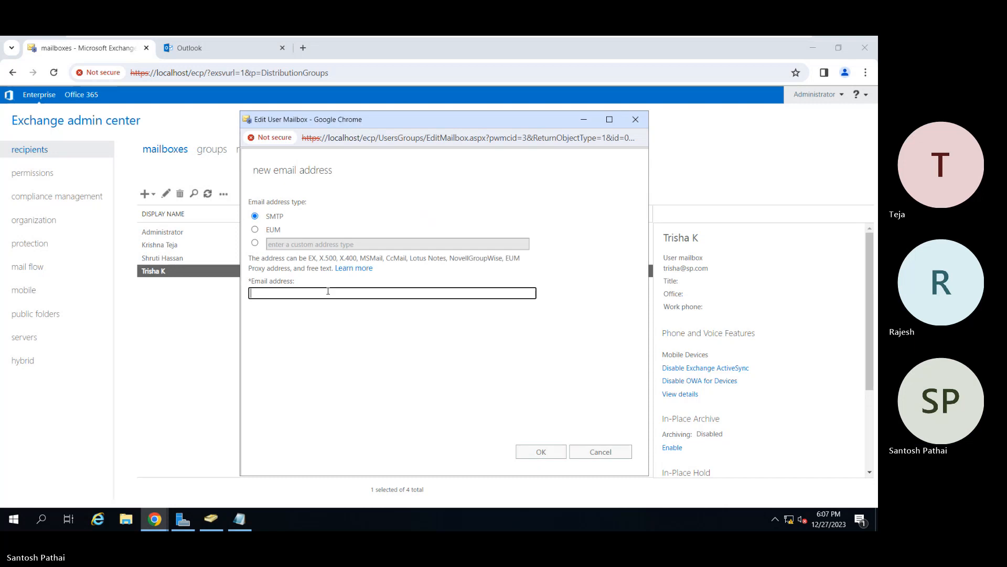
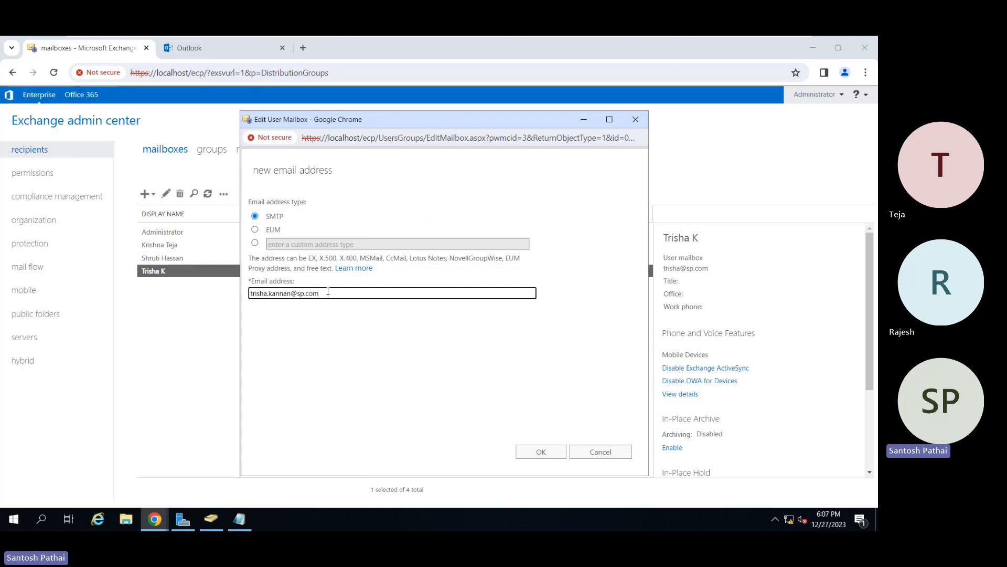
left_click(527, 454)
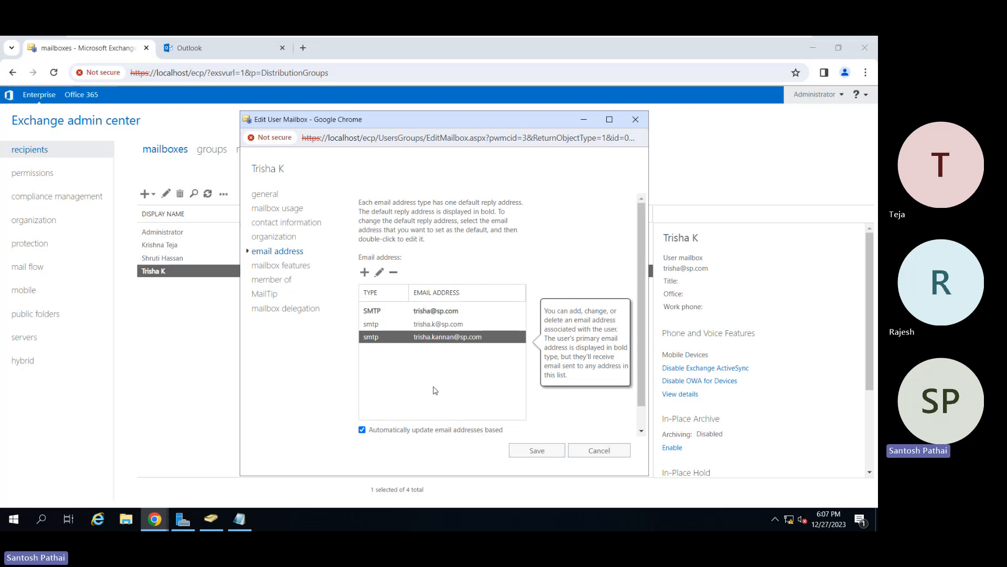
left_click(536, 451)
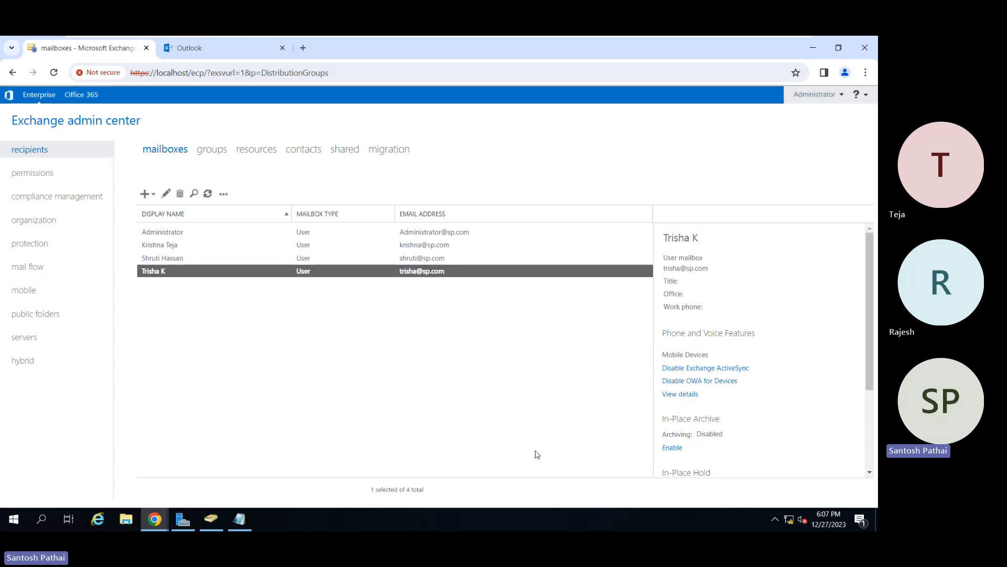
Switch to Outlook on the web and sign in with the prefilled administrator account.
left_click(236, 48)
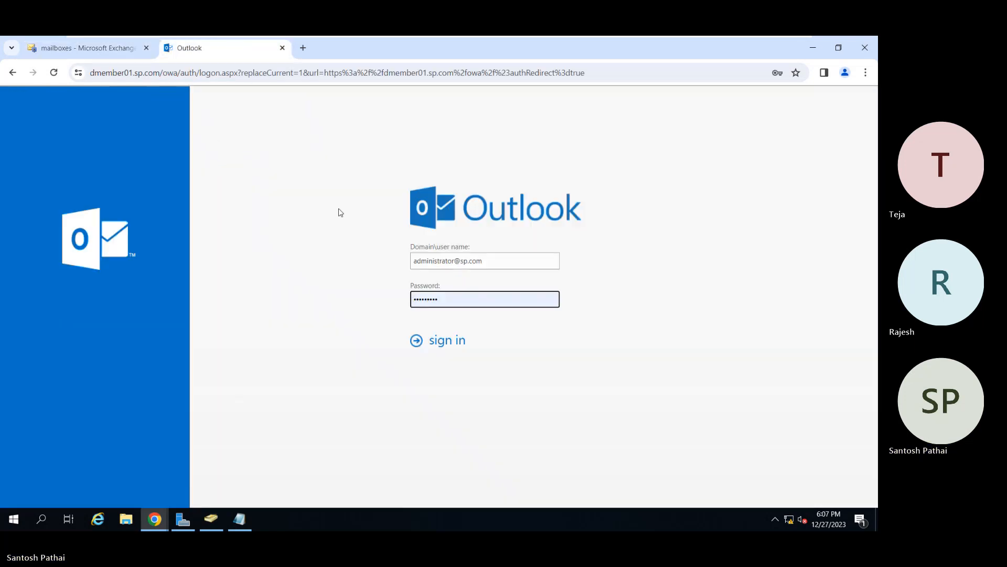
left_click(442, 345)
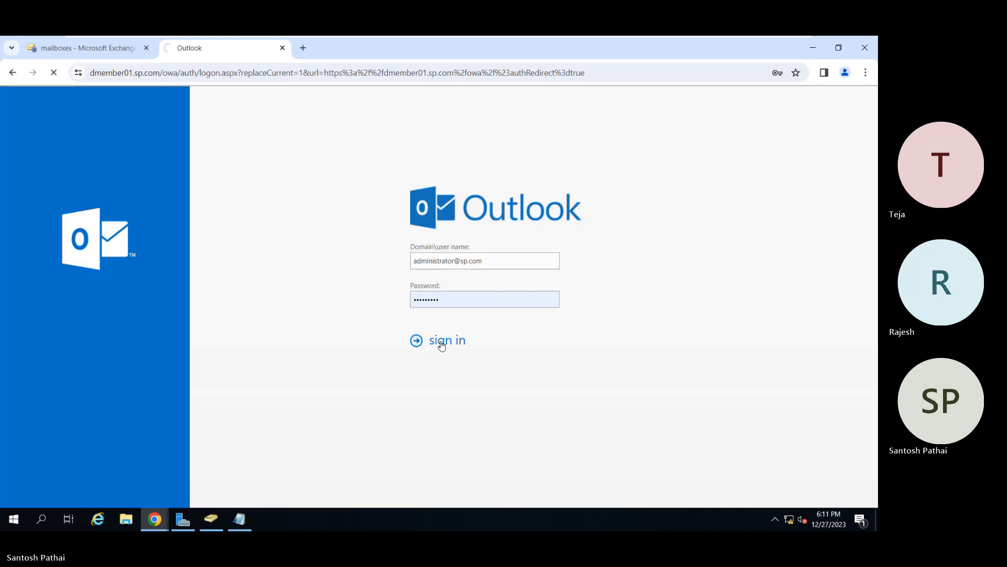
Close the stalled Outlook page and reopen Outlook on the web at dmember01.sp.com/owa in a new tab.
left_click(282, 48)
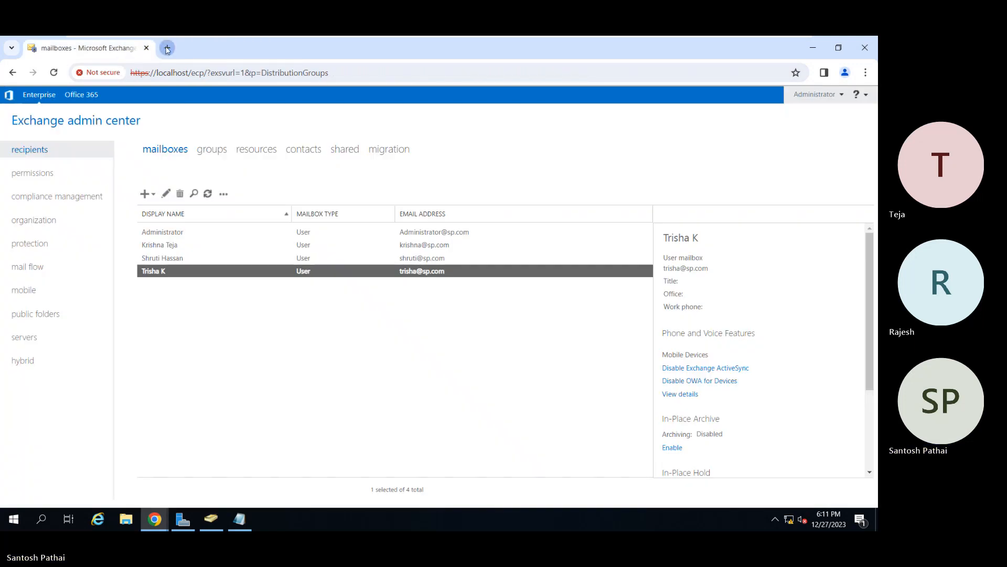
left_click(167, 48)
type("dmember")
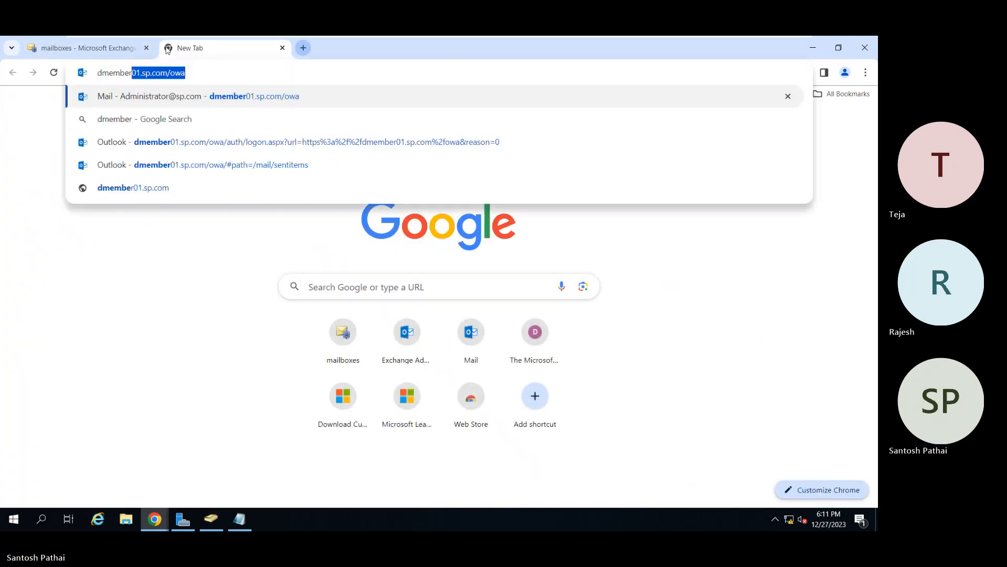
key("Return")
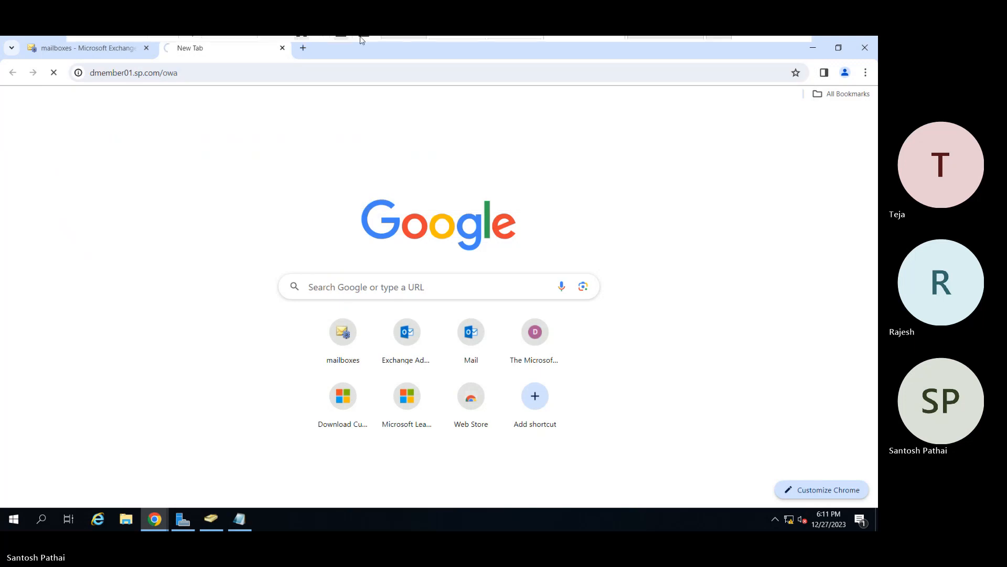
Check the Server01 virtual machine's display while Outlook loads, and return to DomainMember01.
mouse_move(362, 37)
left_click(454, 45)
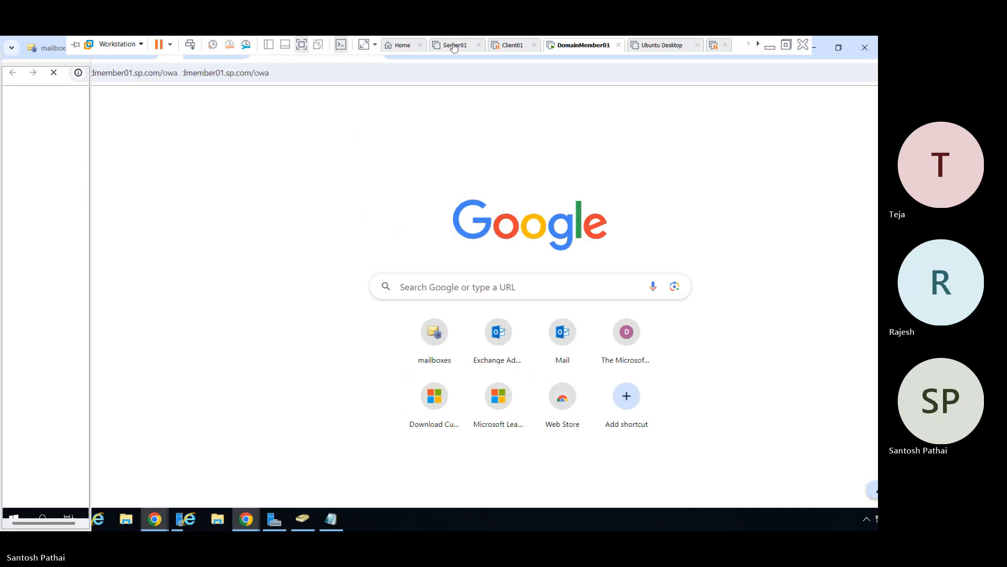
left_click(158, 72)
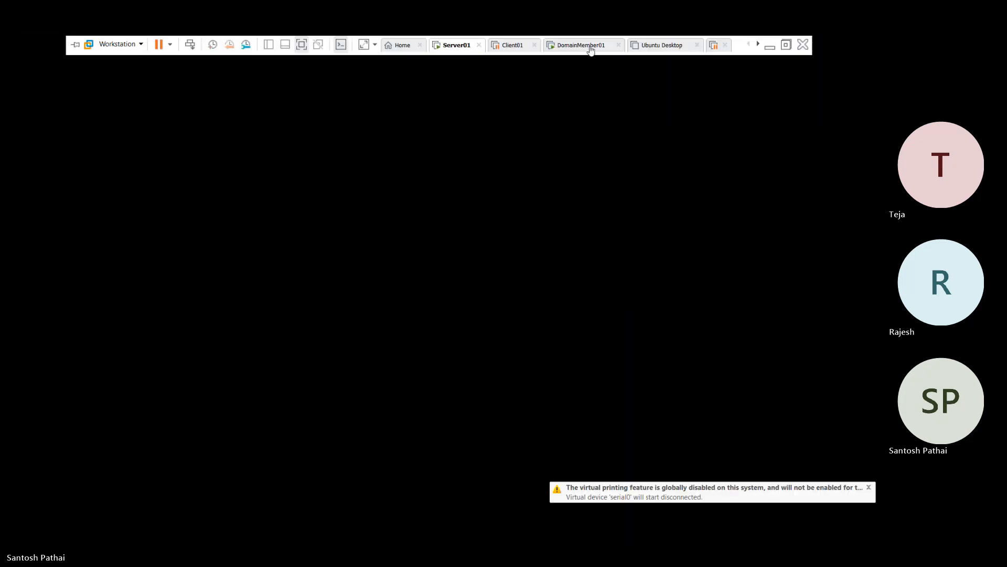
left_click(589, 45)
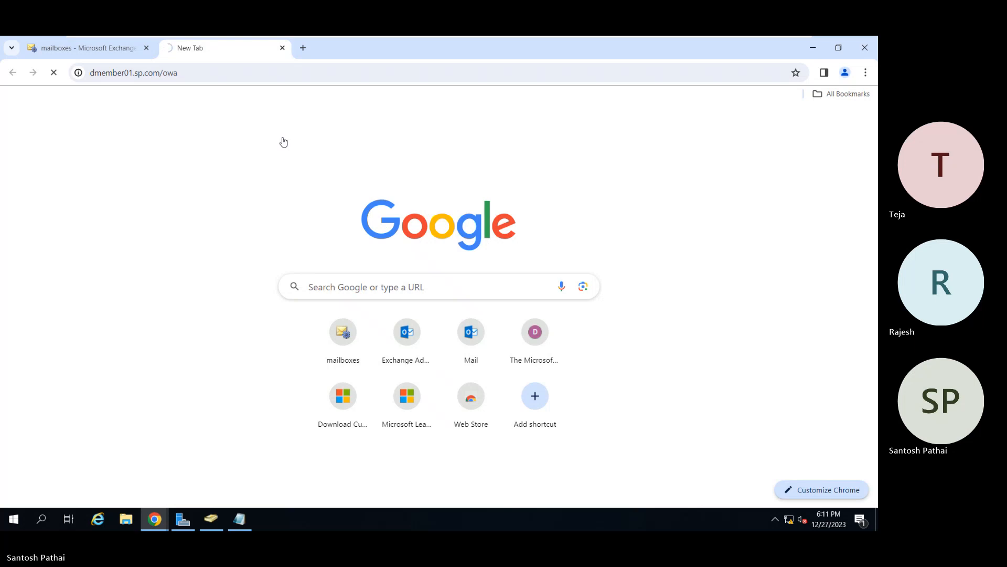
mouse_move(336, 37)
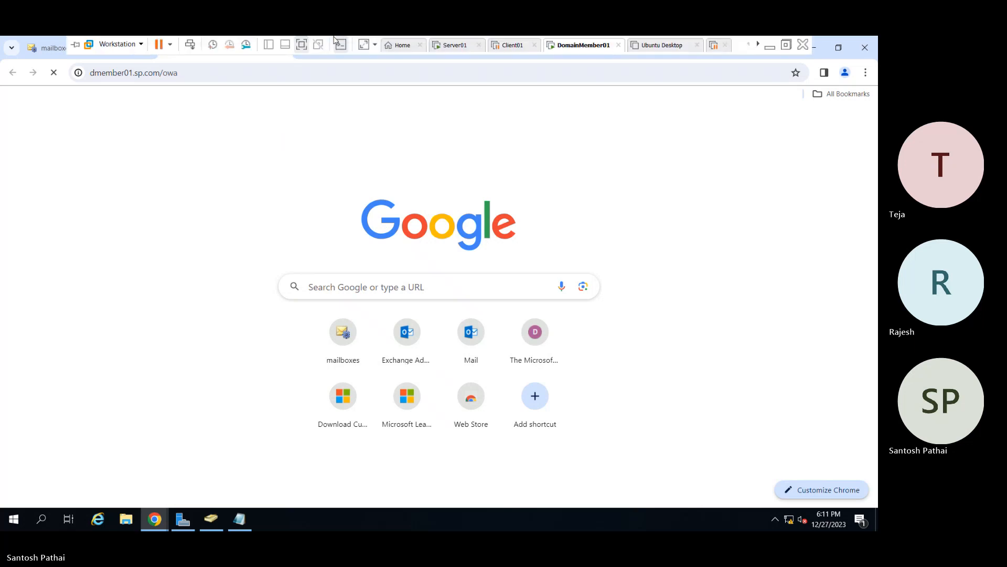
left_click(445, 46)
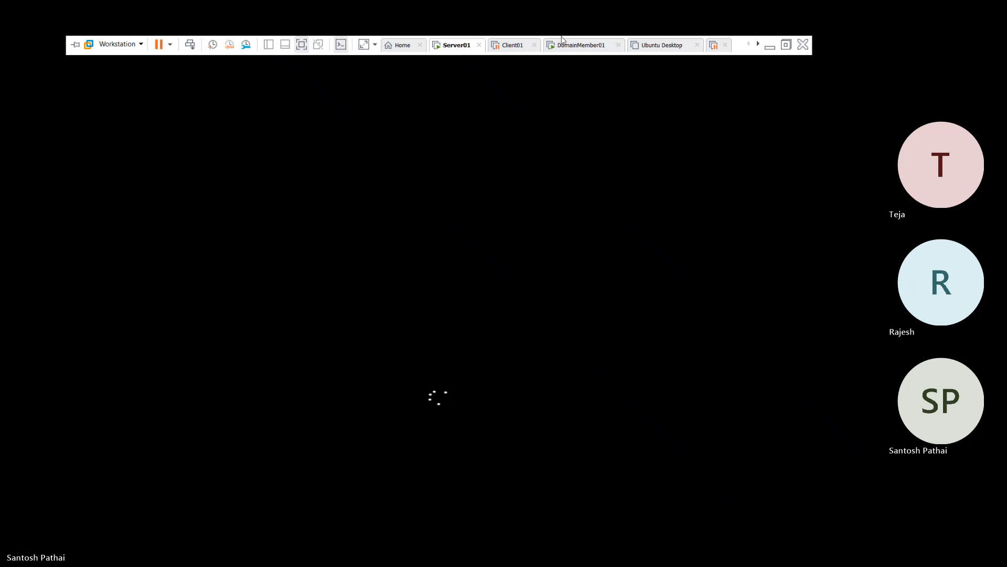
left_click(591, 50)
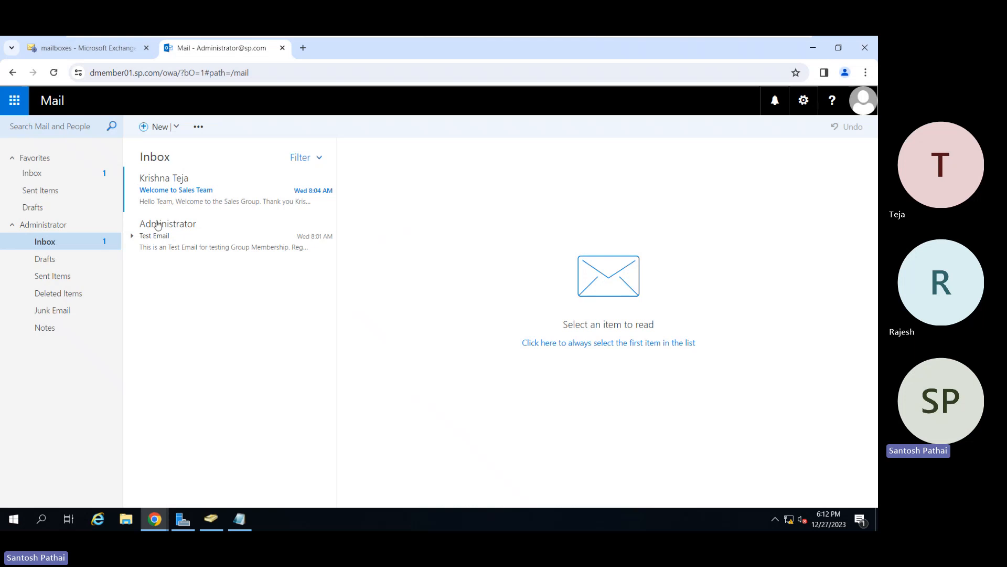
Send a message with subject and body "Email 1" to the user's secondary address in first name, dot, last initial format at sp.com.
left_click(156, 129)
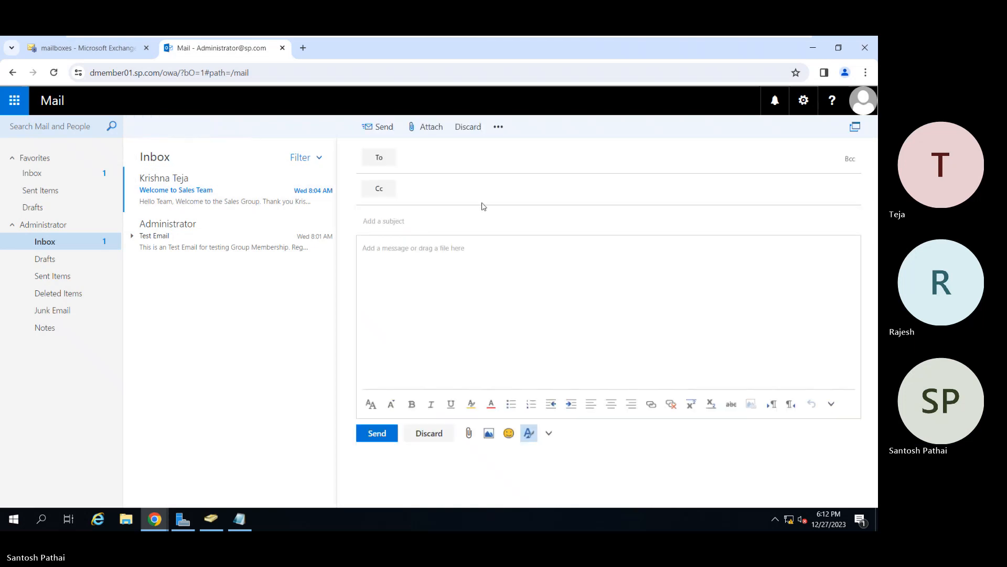
left_click(472, 162)
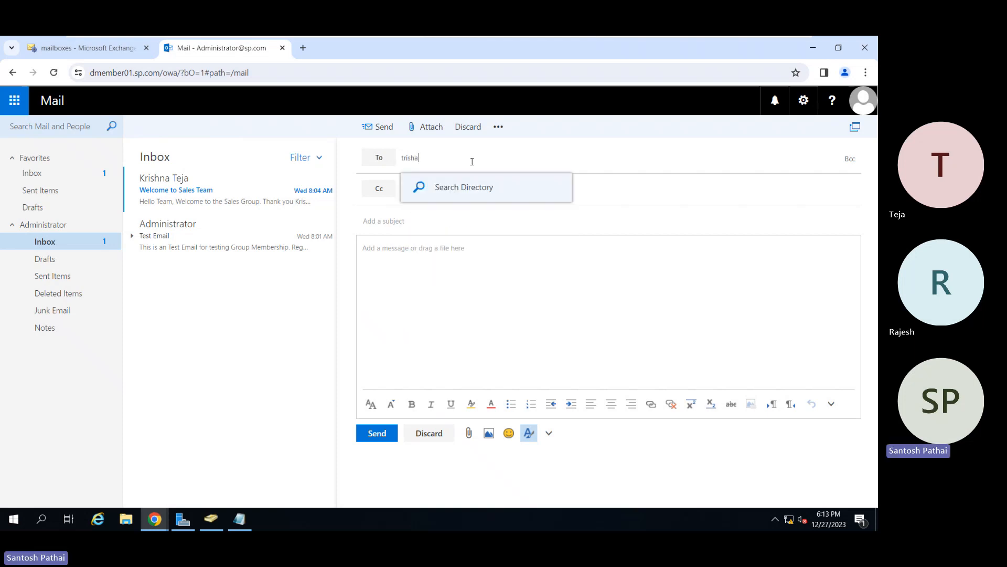
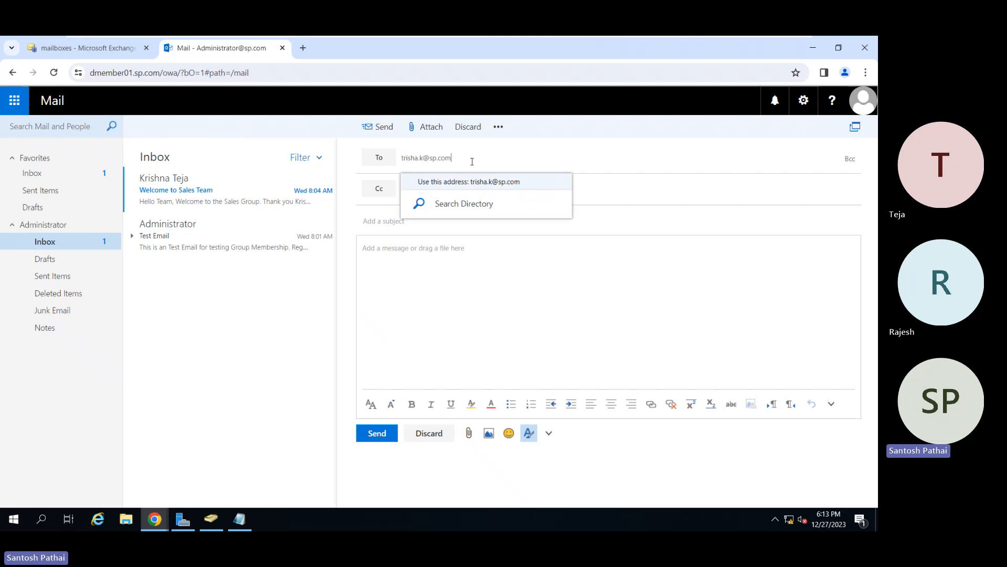
key("Tab")
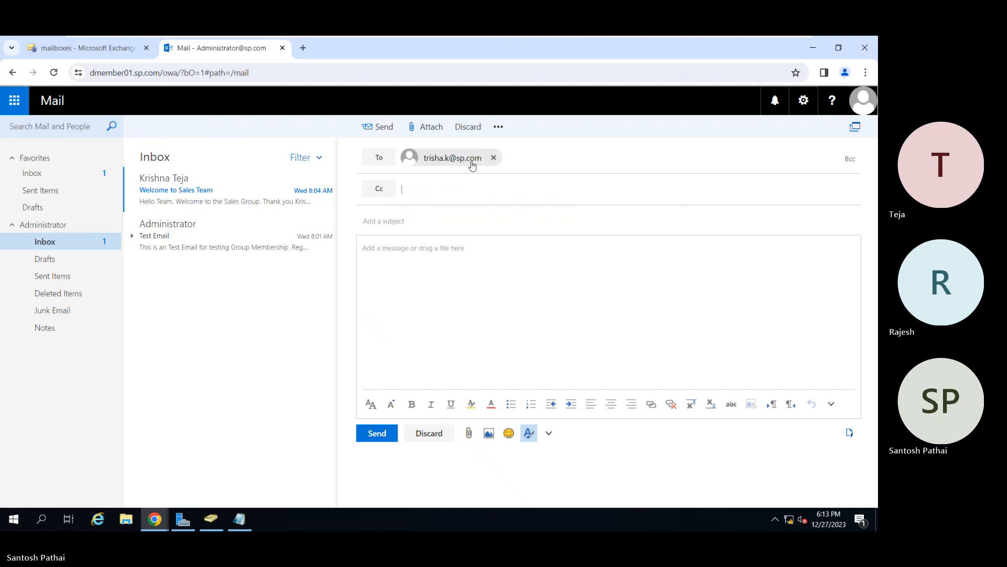
type("Email 1")
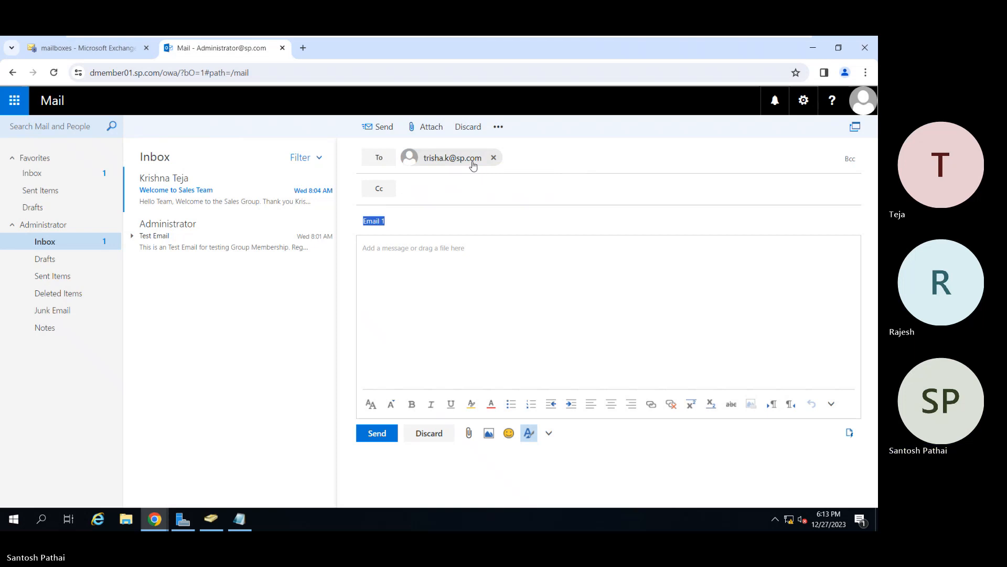
key("Tab")
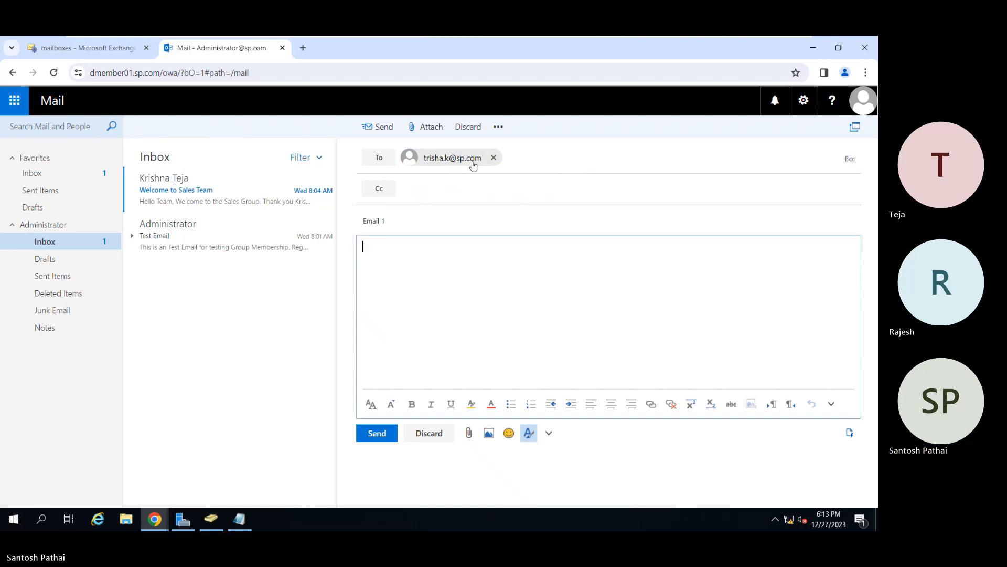
type("Email 1")
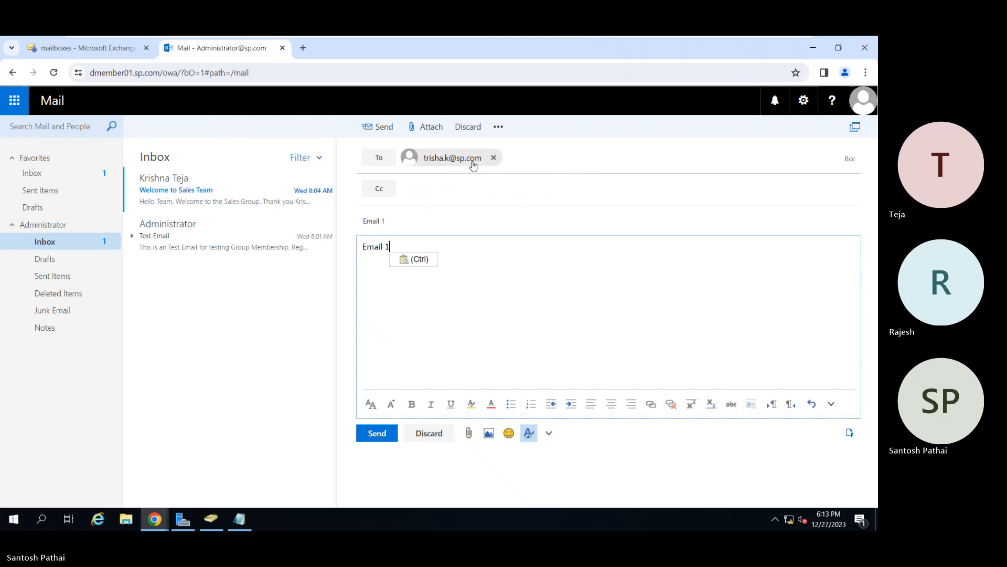
left_click(376, 433)
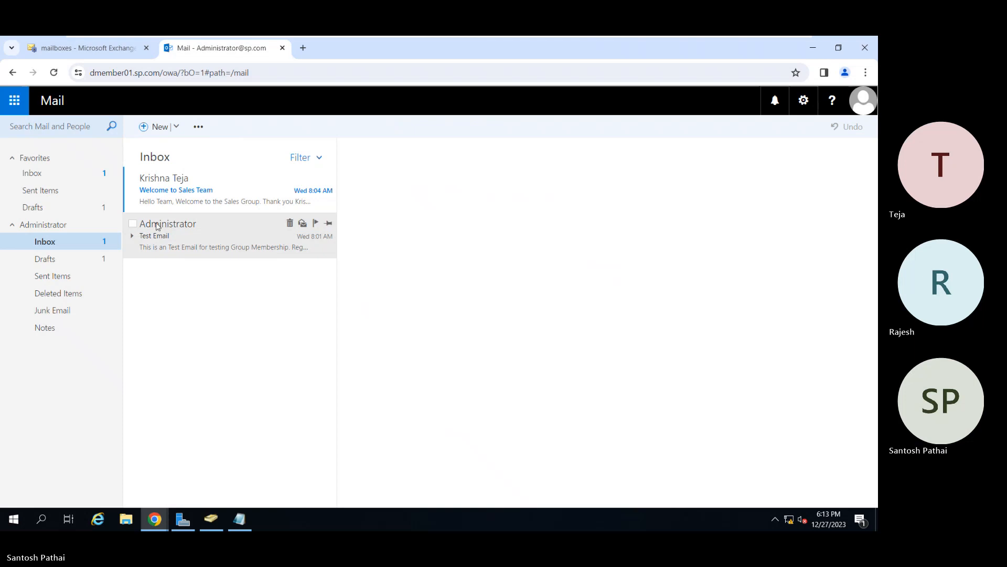
Send a message with subject and body "Email 2" to the user's secondary address in first name, dot, full last name format at sp.com.
left_click(151, 127)
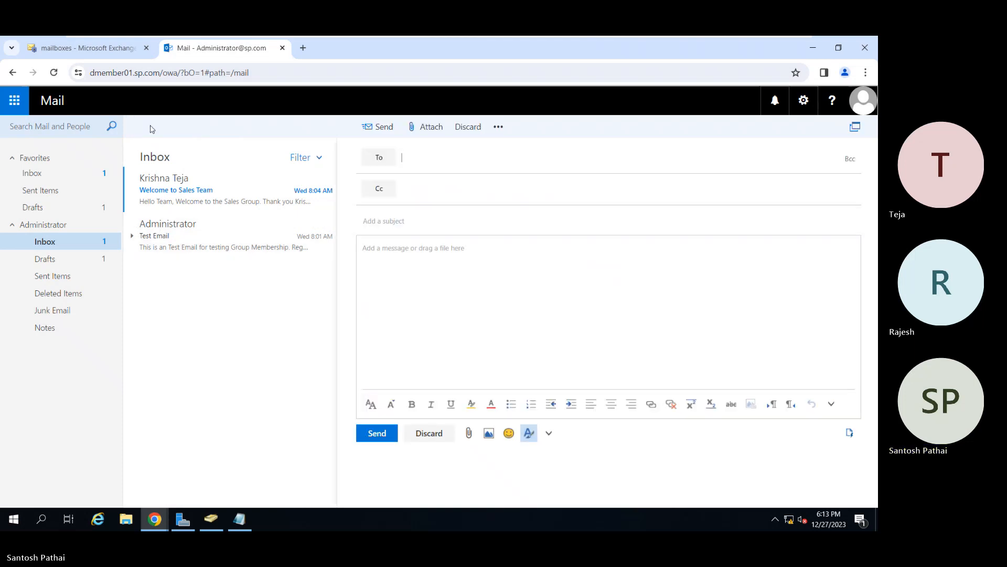
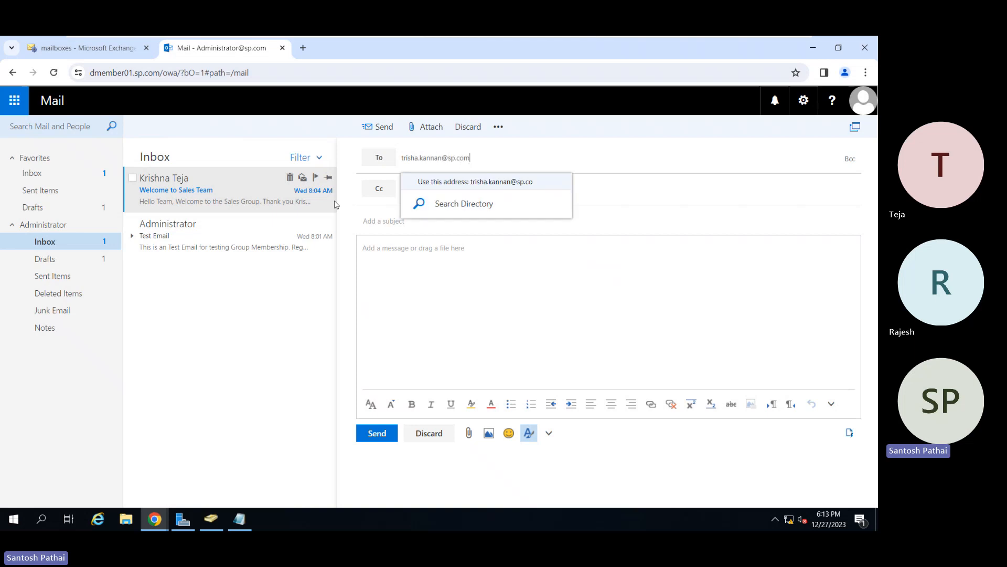
key("Tab")
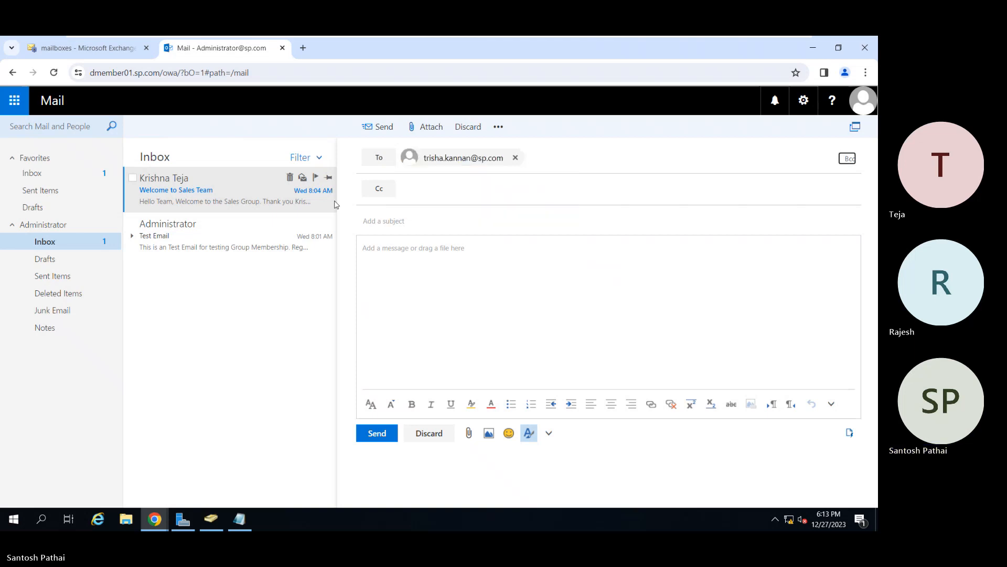
key("Tab")
type("Email 1")
key("Tab")
key("shift+Tab")
key("BackSpace")
type("2")
key("Tab")
type("Email 2")
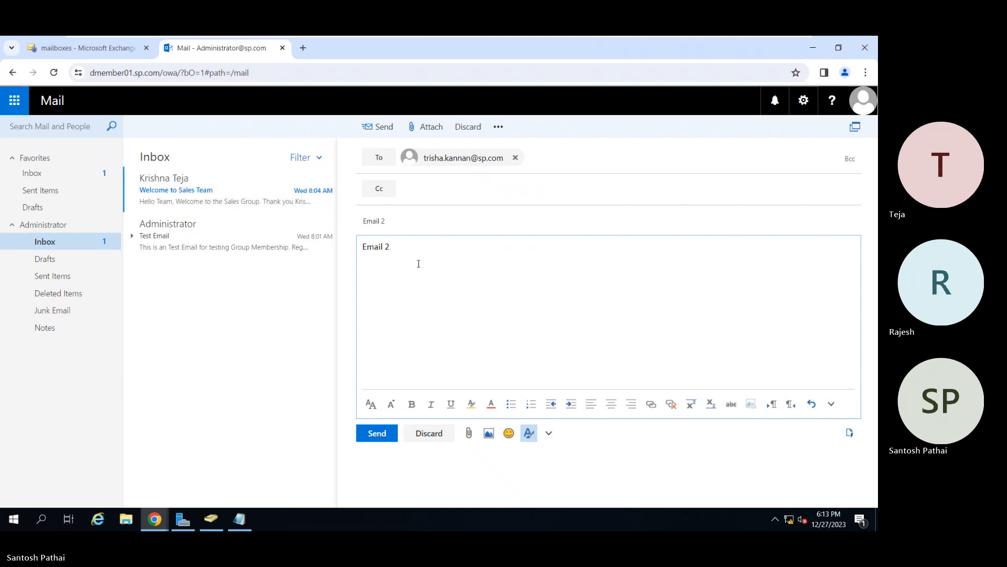
left_click(377, 433)
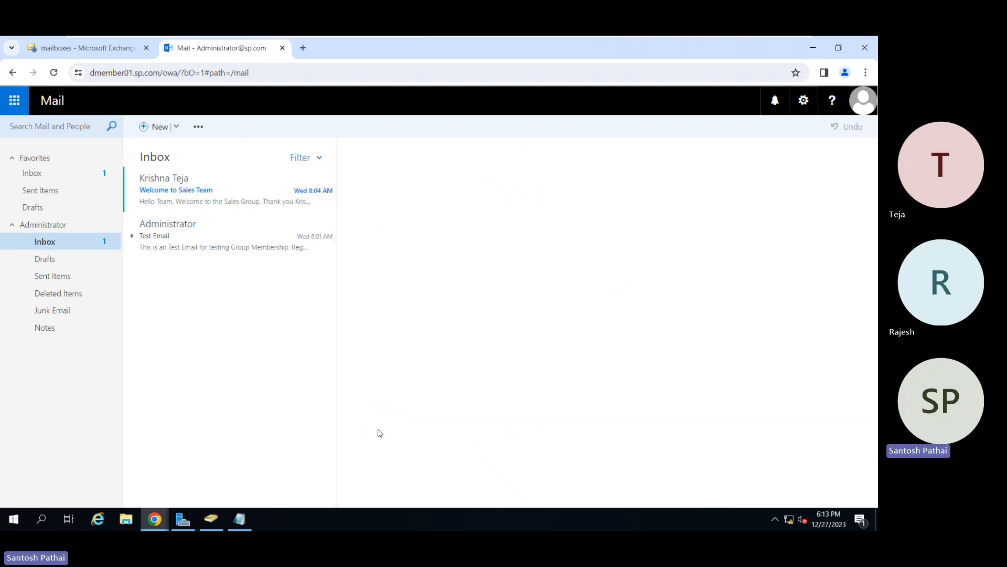
Send a message with subject and body "Email 3" to the same user's primary first-name address at sp.com.
left_click(143, 129)
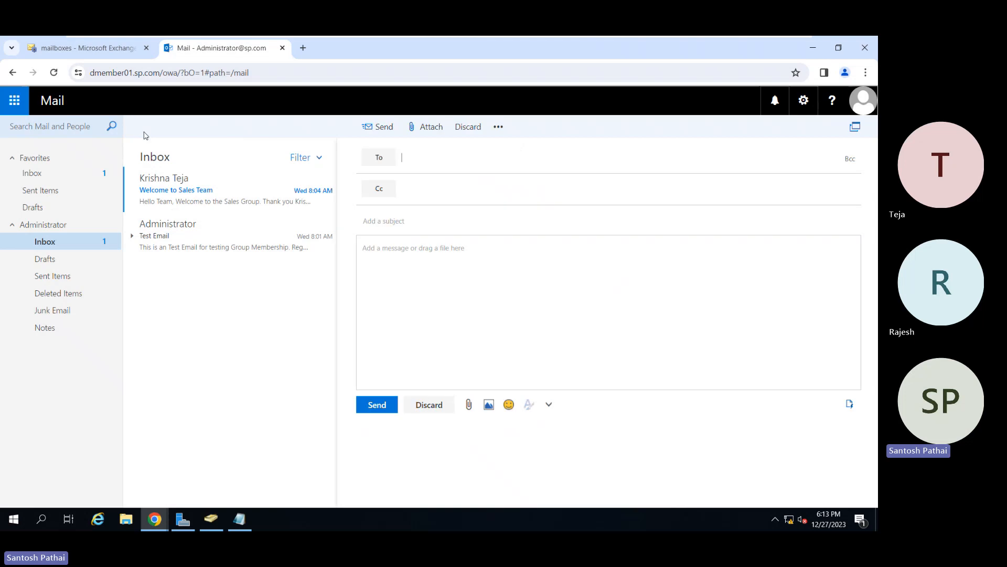
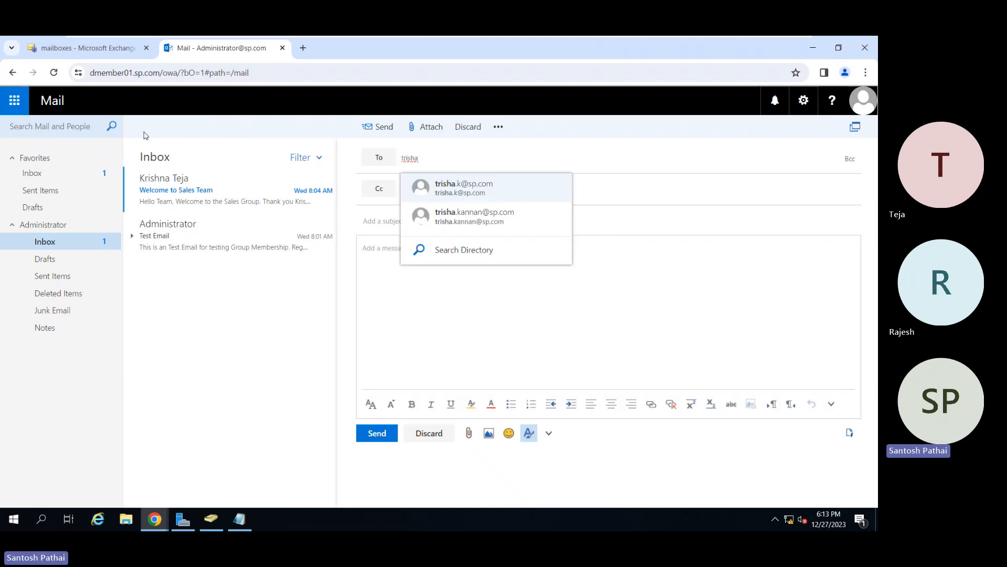
key("Return")
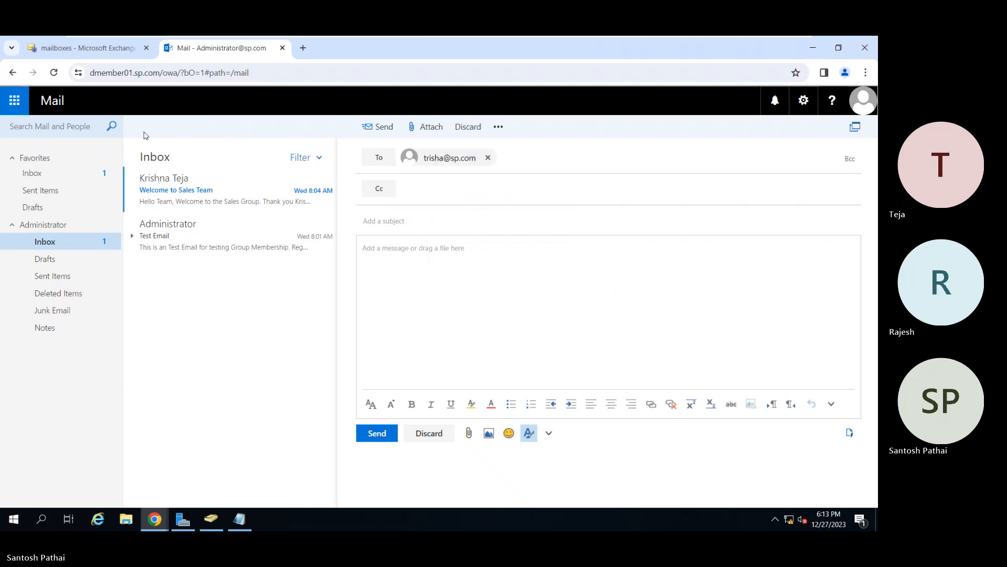
key("Tab")
key("Tab")
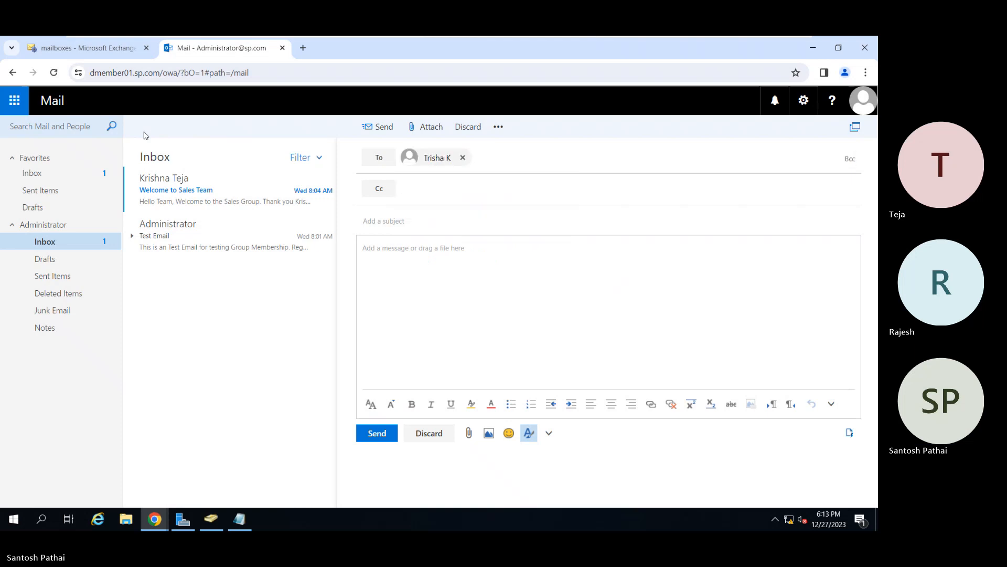
type("Email 3")
key("Tab")
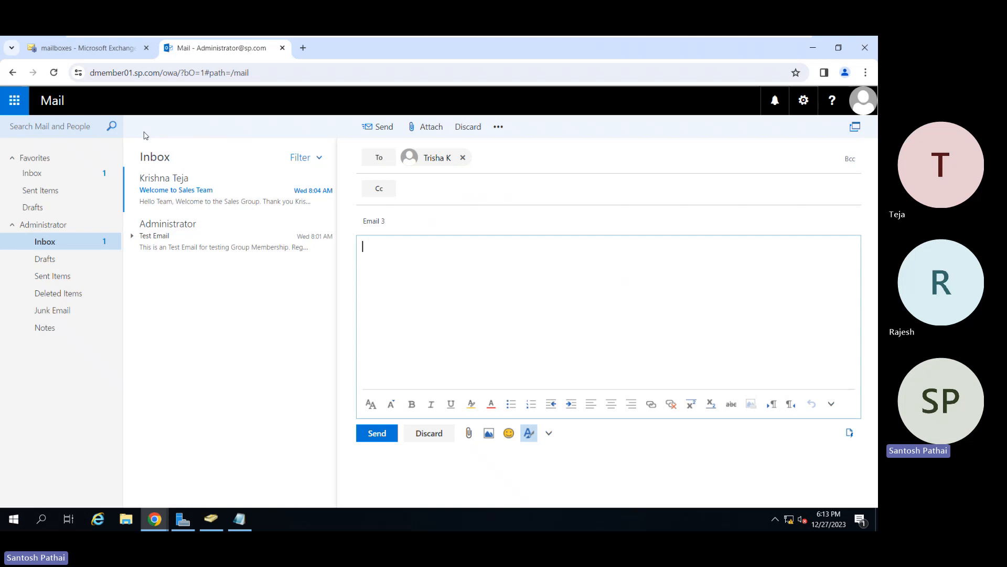
type("Email 3")
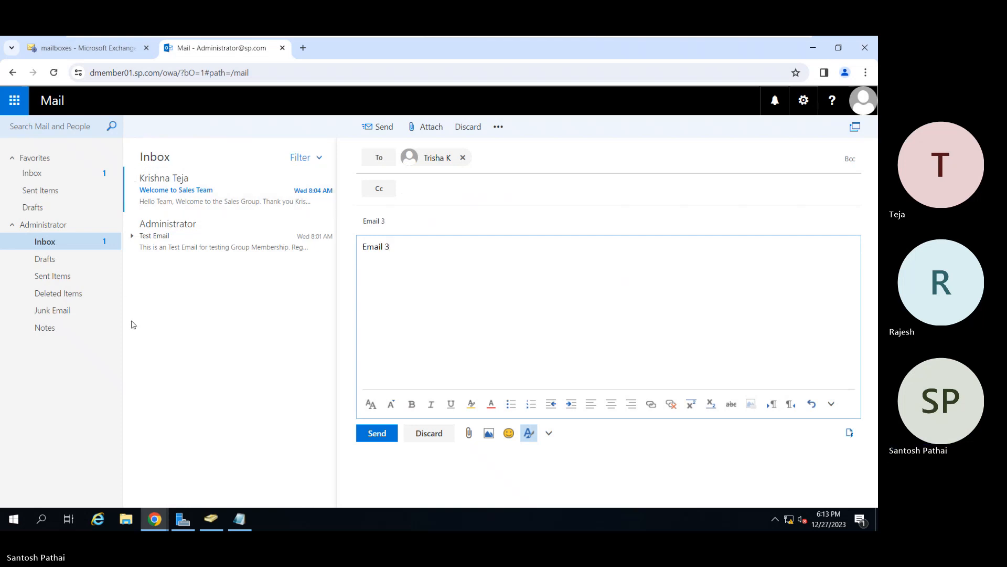
left_click(368, 434)
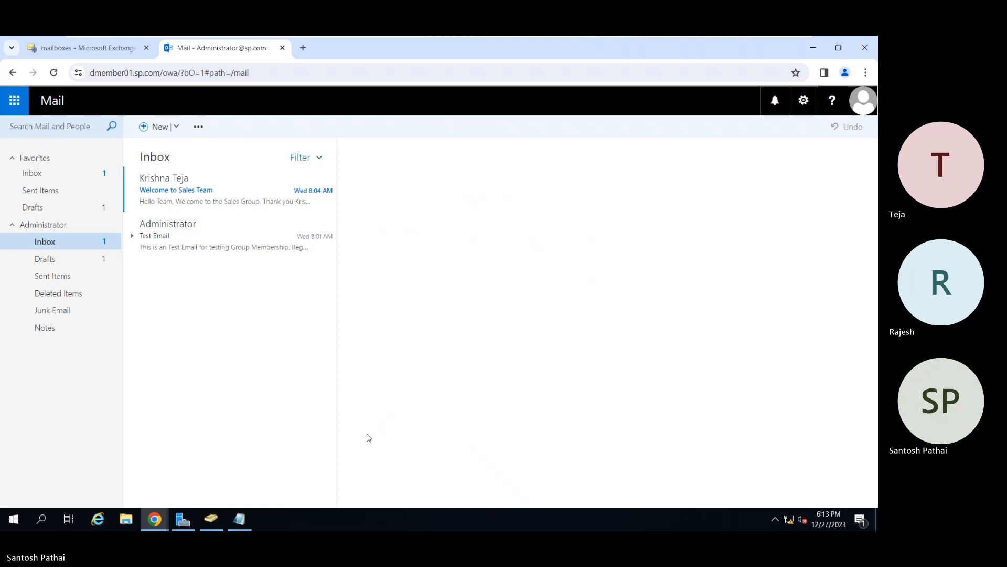
Open "Email 1" in Sent Items and inspect which email address the recipient's contact card lists.
left_click(79, 278)
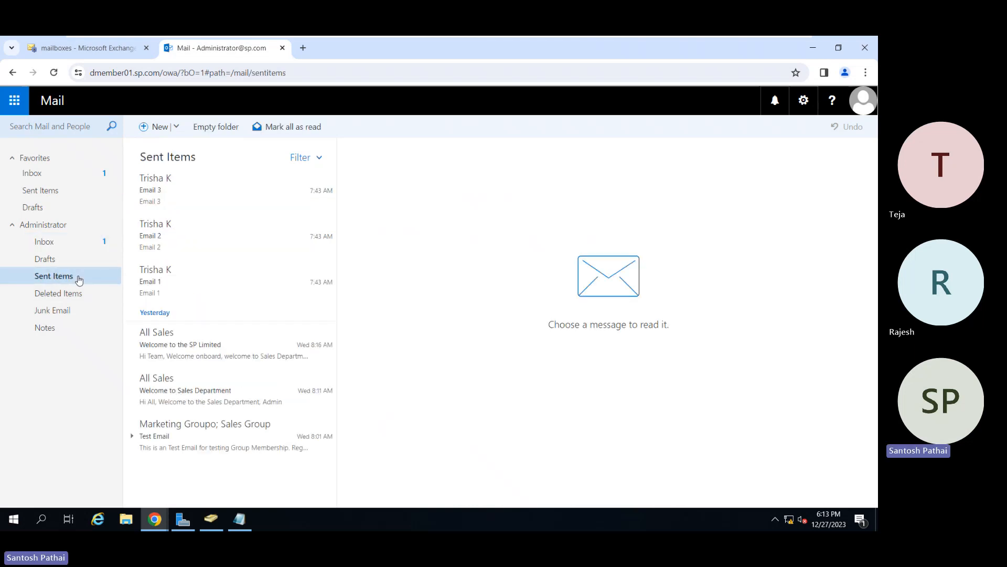
left_click(173, 284)
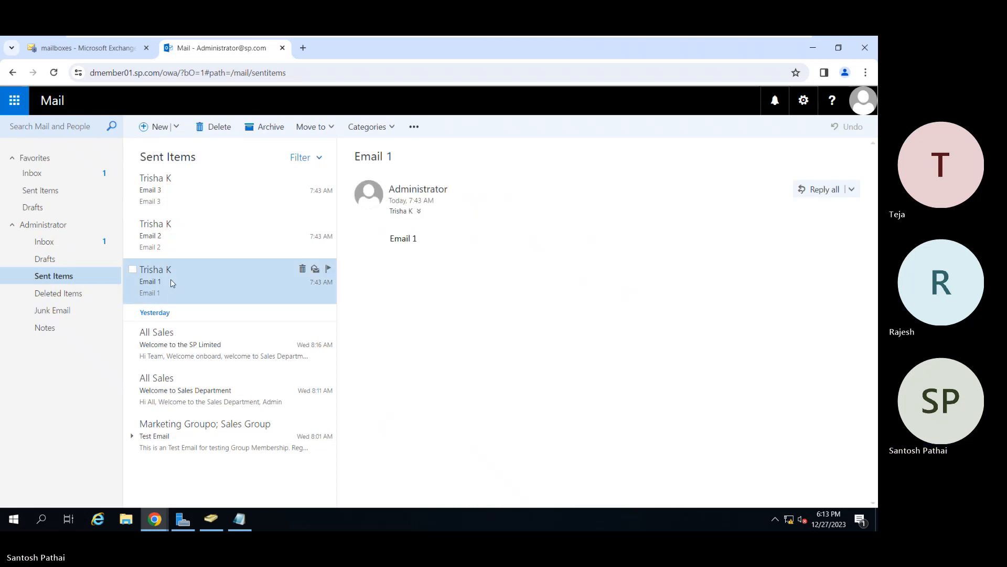
left_click(418, 213)
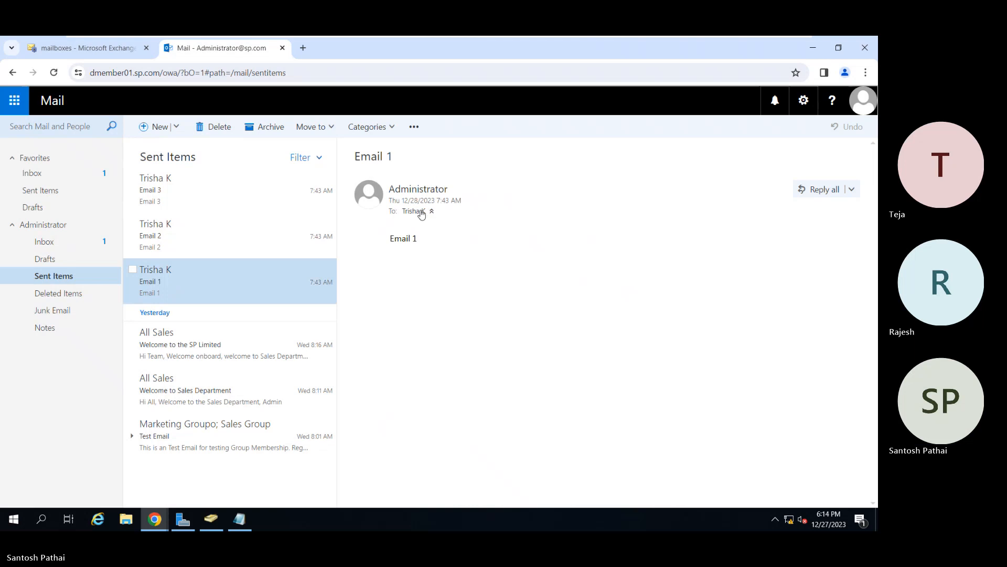
left_click(415, 212)
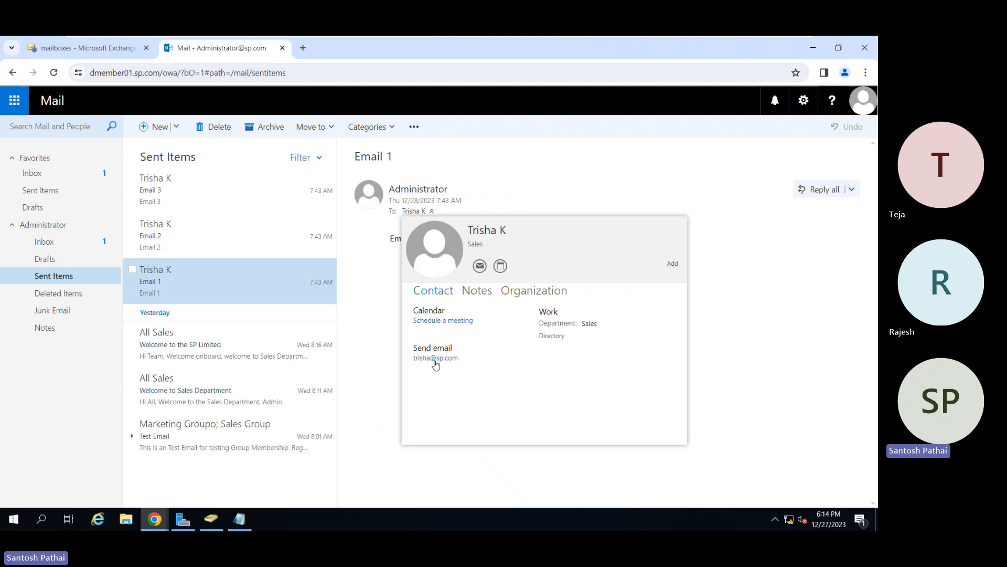
left_click(377, 313)
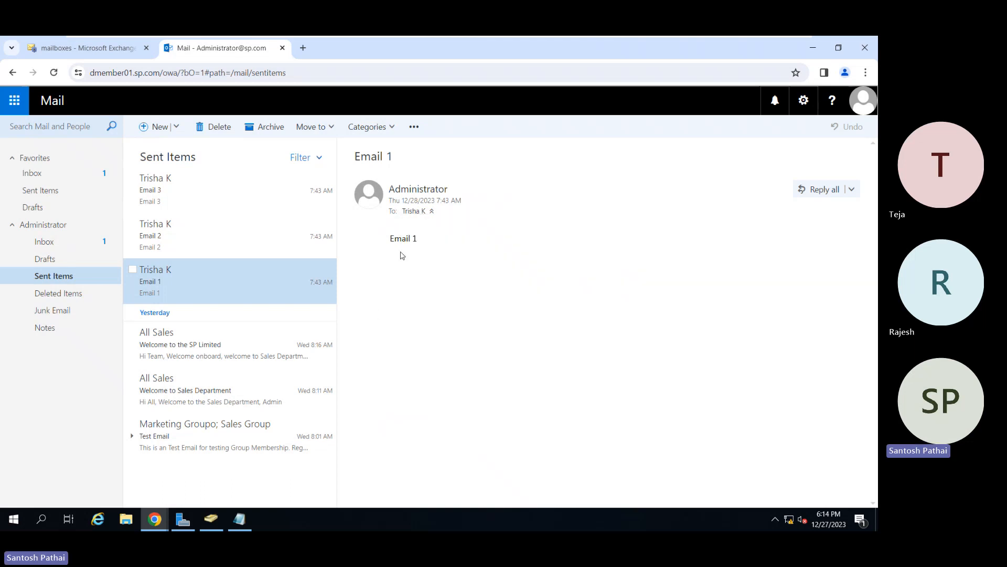
Review the sent "Email 2" and "Email 3" messages, and switch to the incognito browser window with the Outlook sign-in page.
left_click(177, 235)
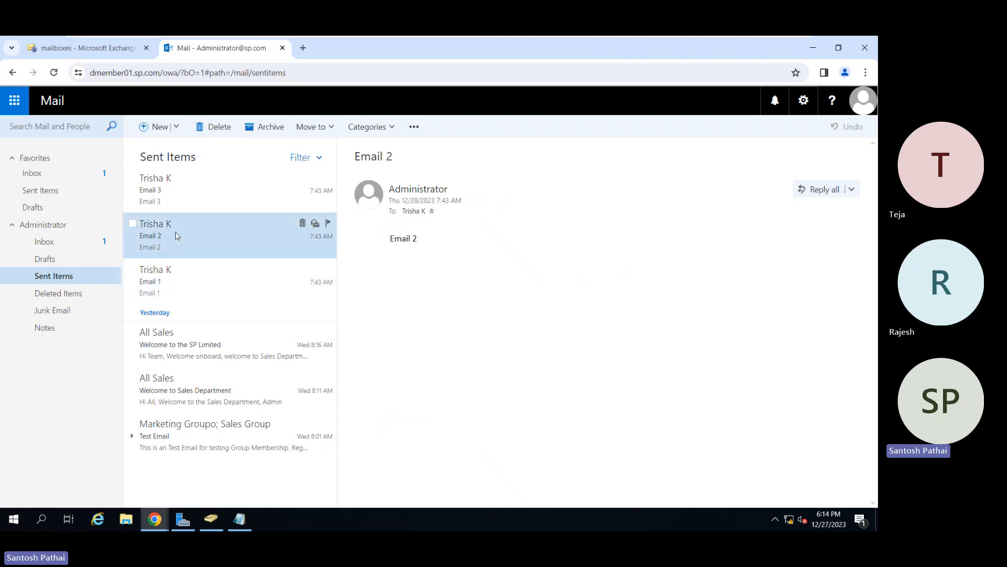
left_click(172, 193)
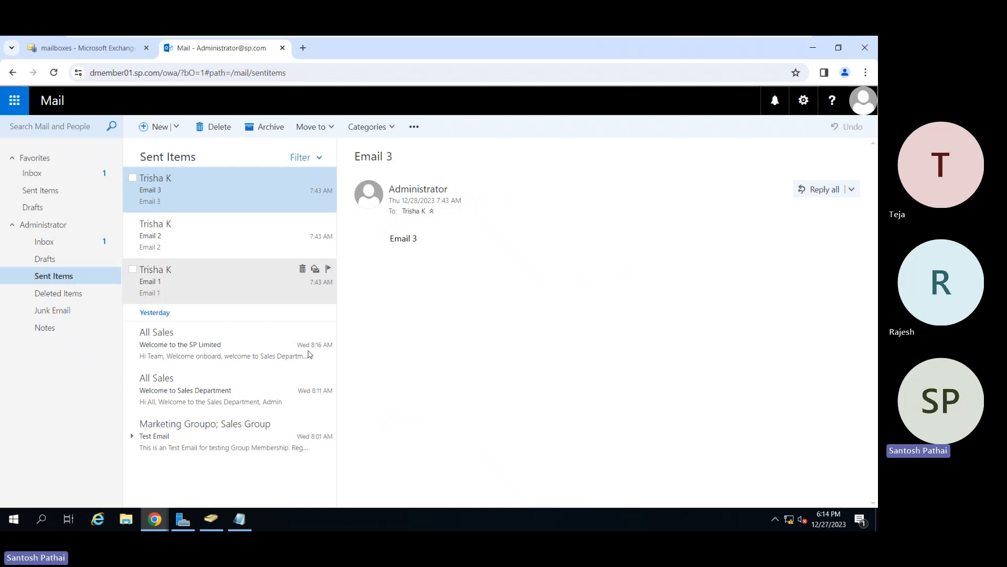
mouse_move(157, 516)
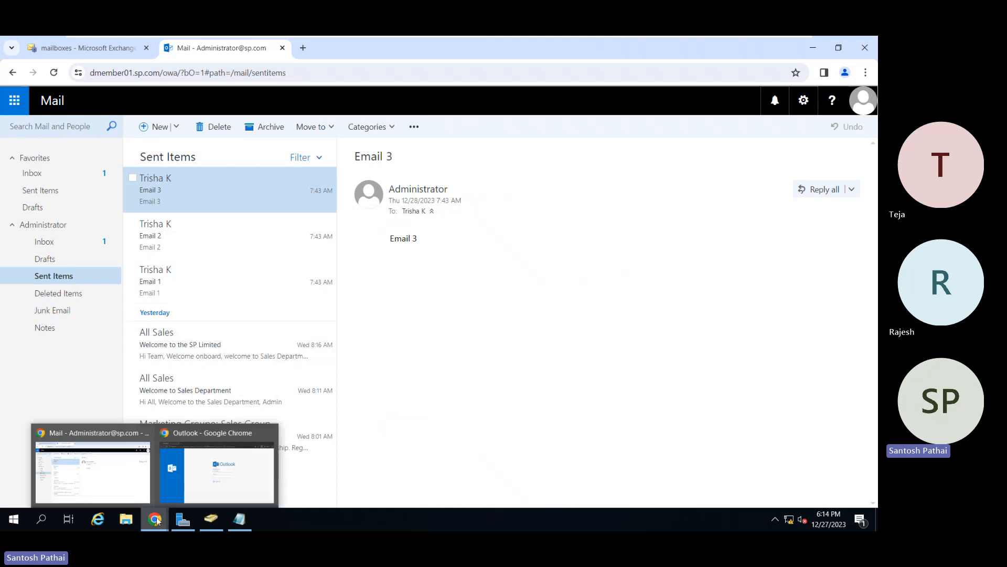
left_click(215, 467)
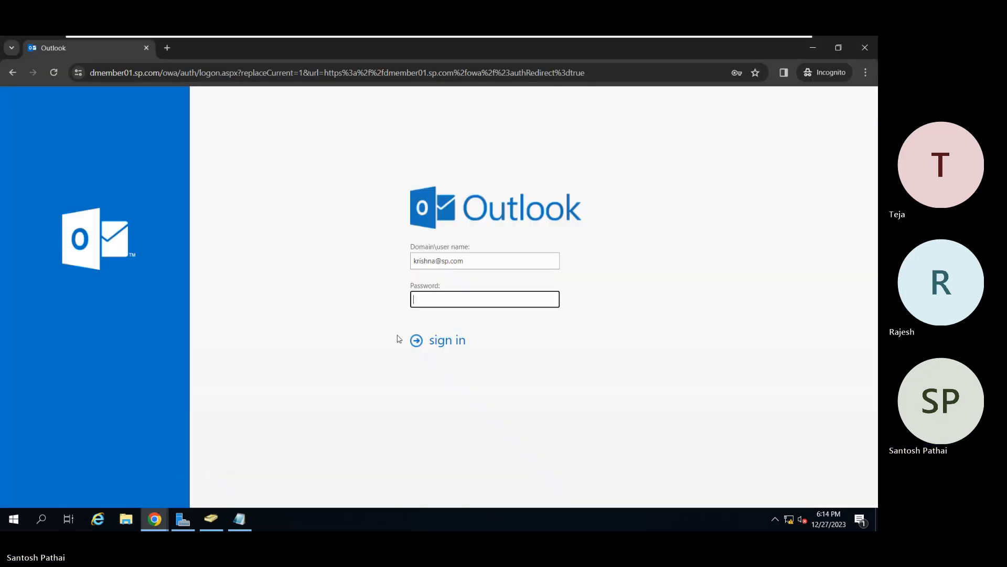
Sign in to Outlook on the web with the prefilled user name by entering the account password.
left_click(450, 303)
type("••")
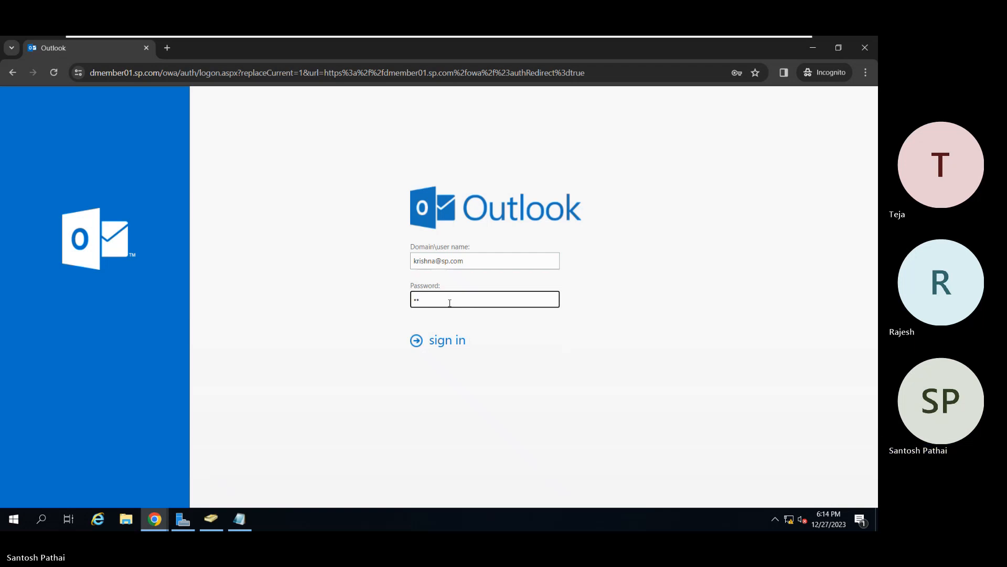
key("BackSpace")
key("BackSpace")
type("••••••••")
key("Return")
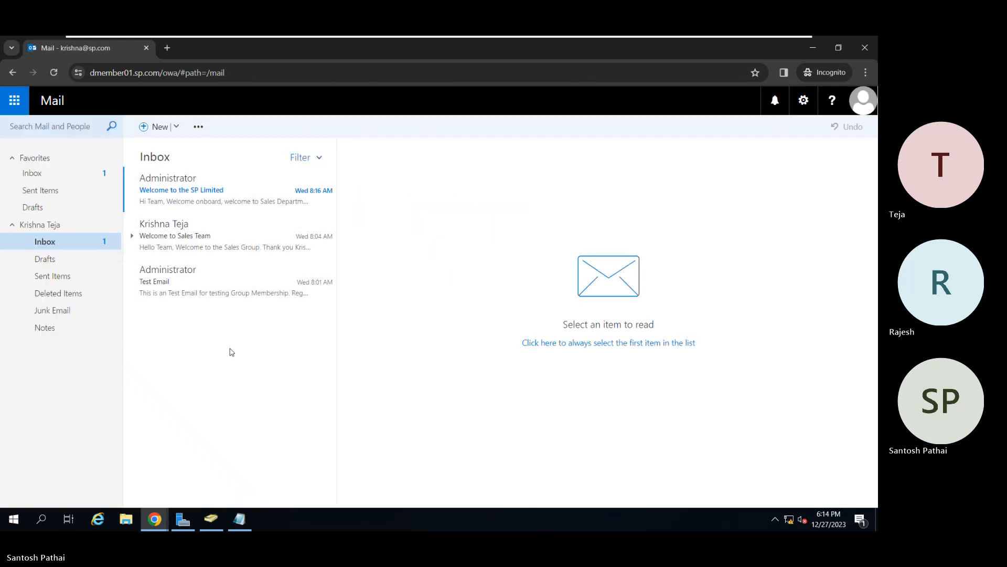
Reload the mailbox, check its inbox for the test messages, and sign out of the account.
left_click(54, 73)
left_click(80, 178)
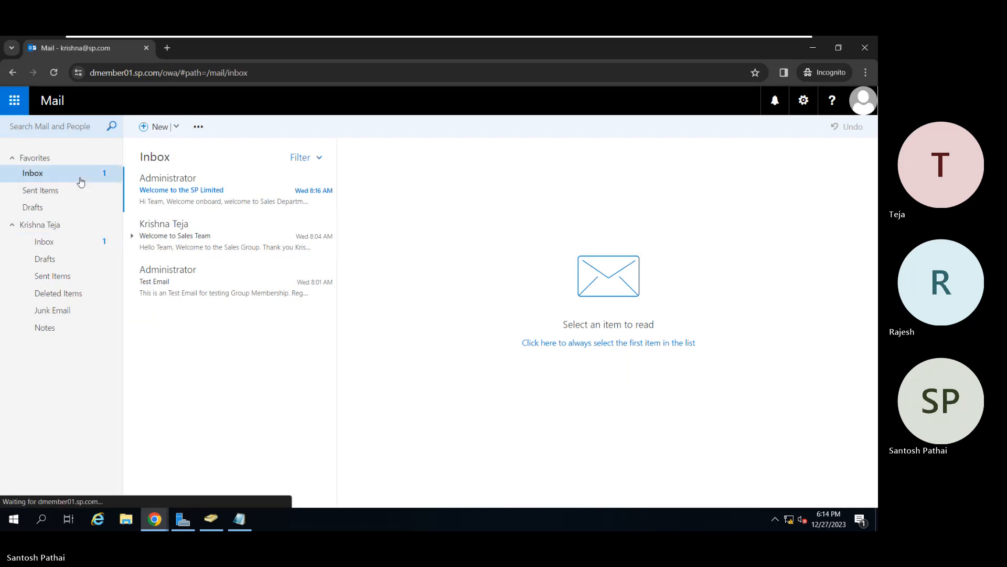
left_click(75, 248)
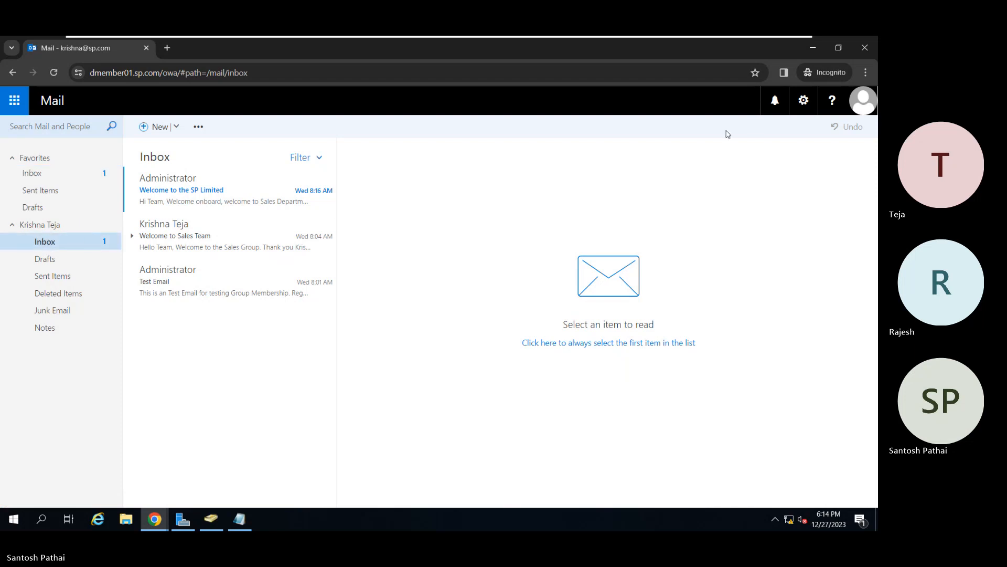
left_click(865, 114)
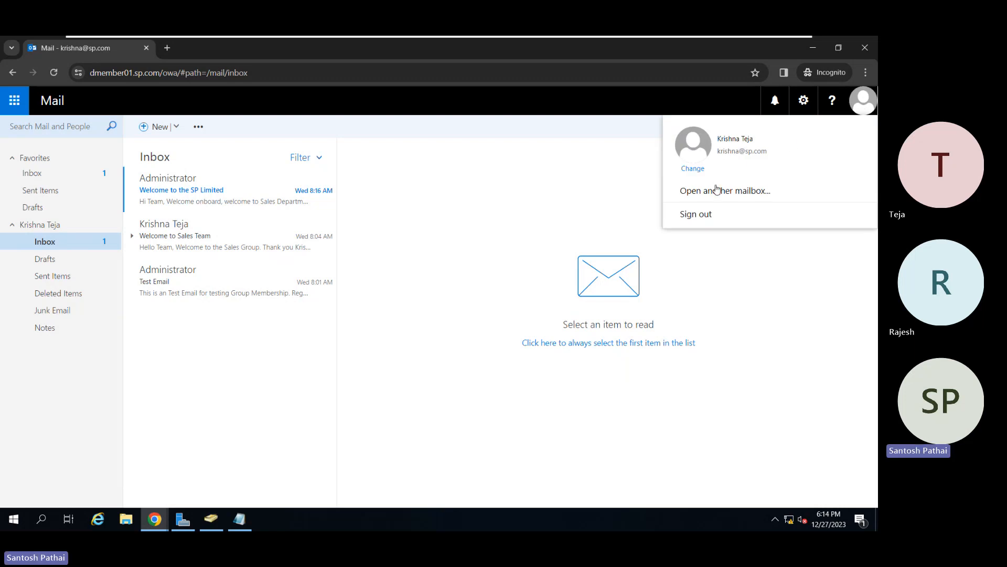
left_click(703, 214)
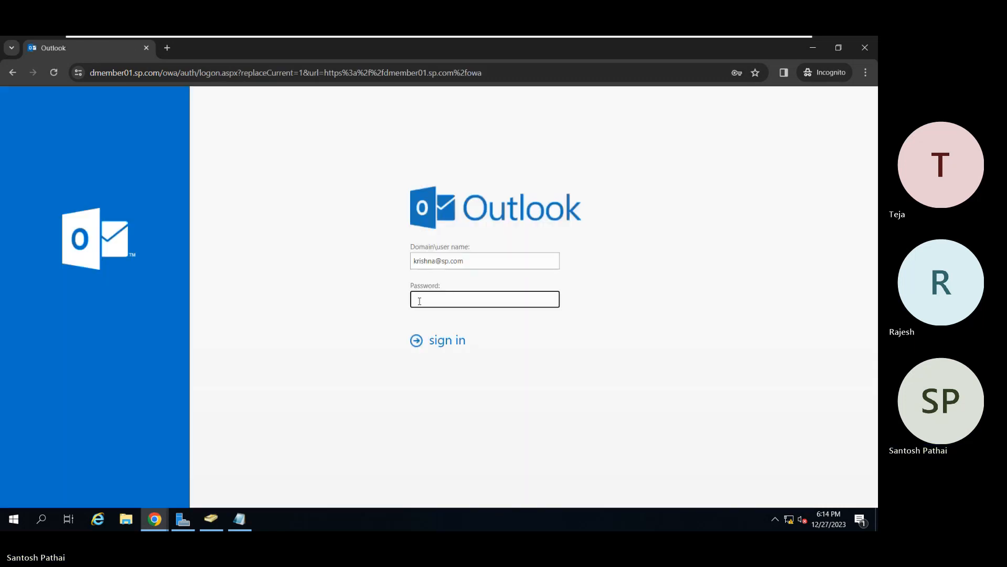
Sign in to Outlook on the web with the test recipient's primary sp.com address and the account password.
left_click(437, 263)
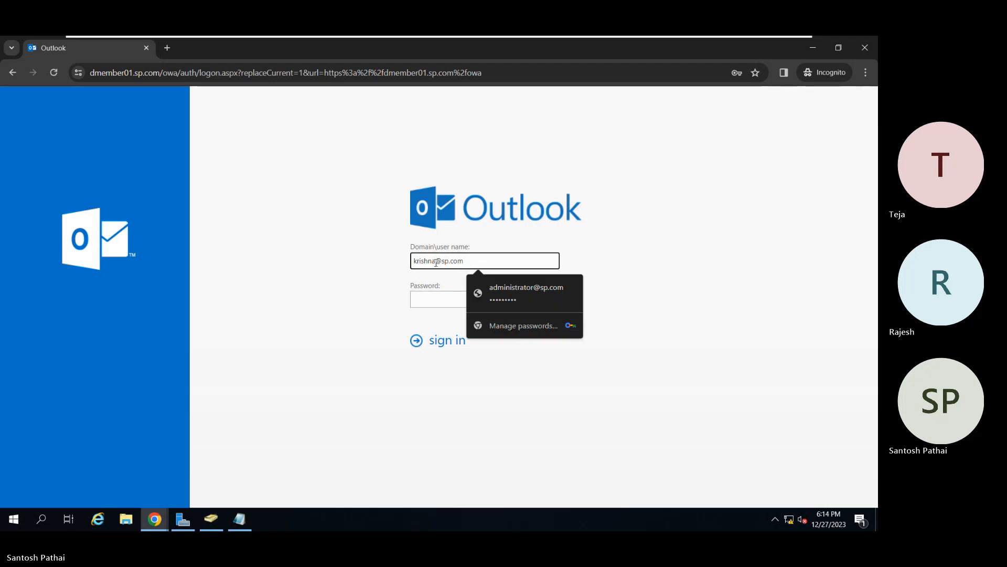
double_click(436, 263)
type("trisha")
key("Tab")
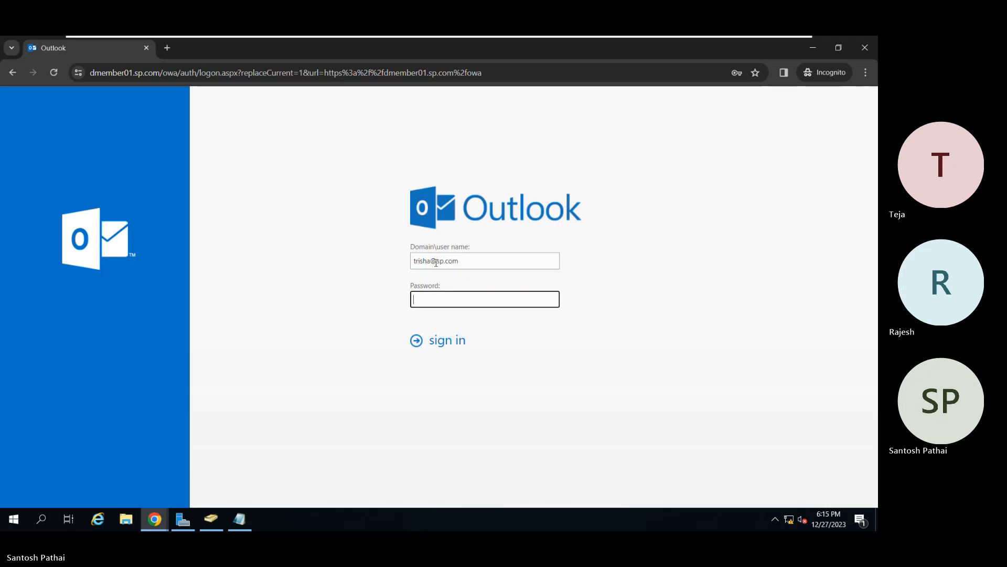
type("•••••••••")
key("Return")
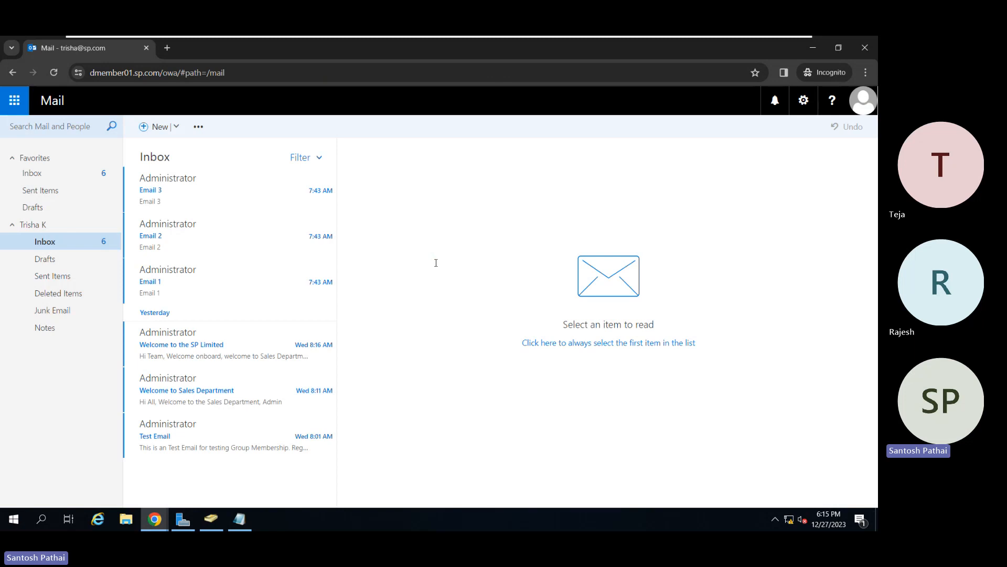
Open "Email 1", "Email 2" and "Email 3" in the recipient's inbox to check their delivery.
left_click(168, 301)
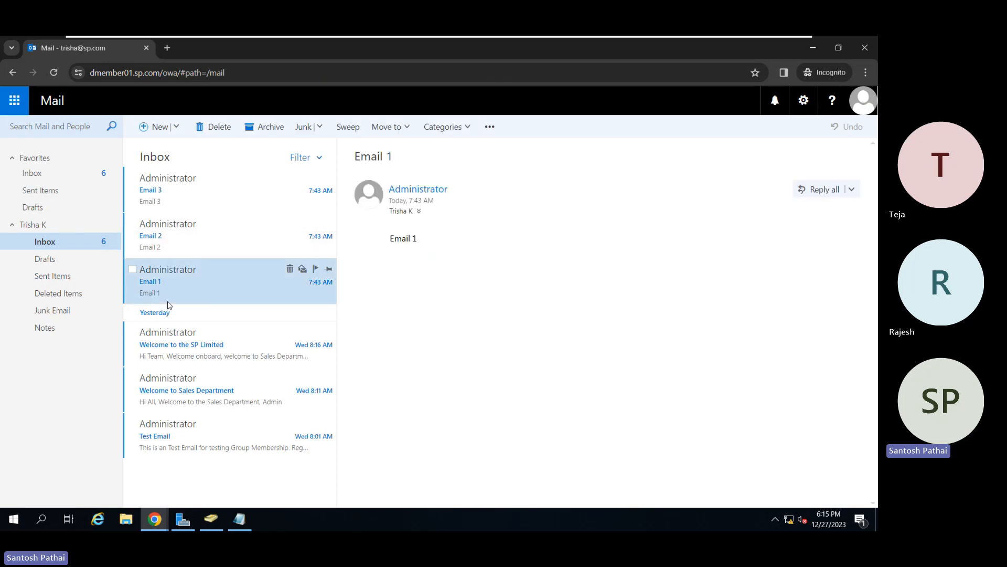
left_click(169, 246)
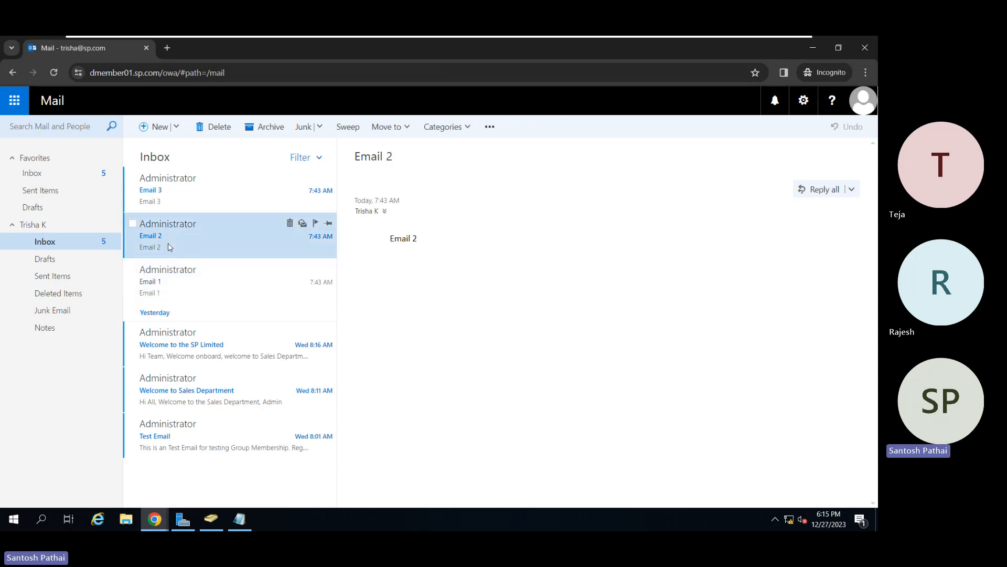
left_click(164, 189)
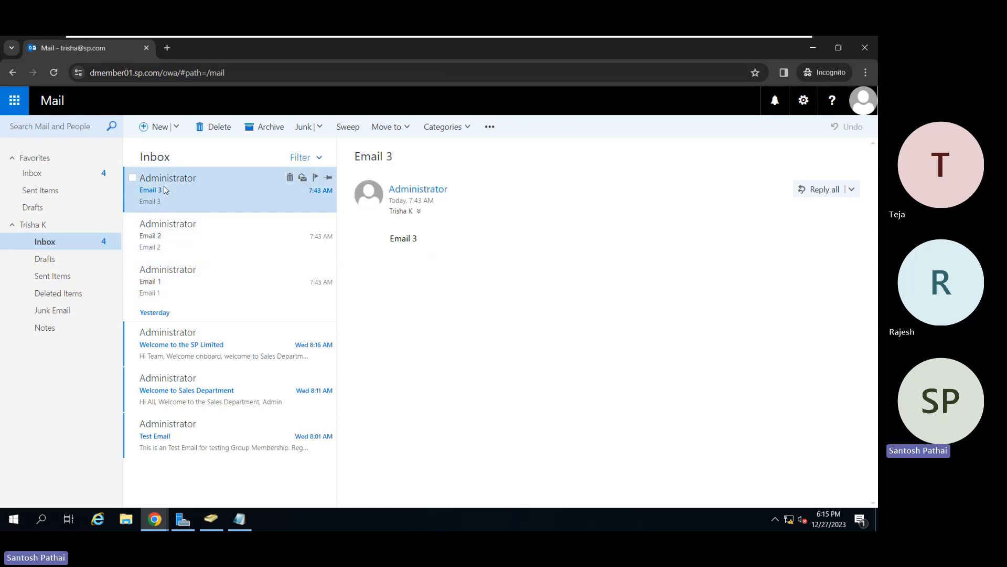
Reply to all on "Email 1" with "Hello Thank you for your email." and a "Regards," sign-off with the user's name.
left_click(183, 281)
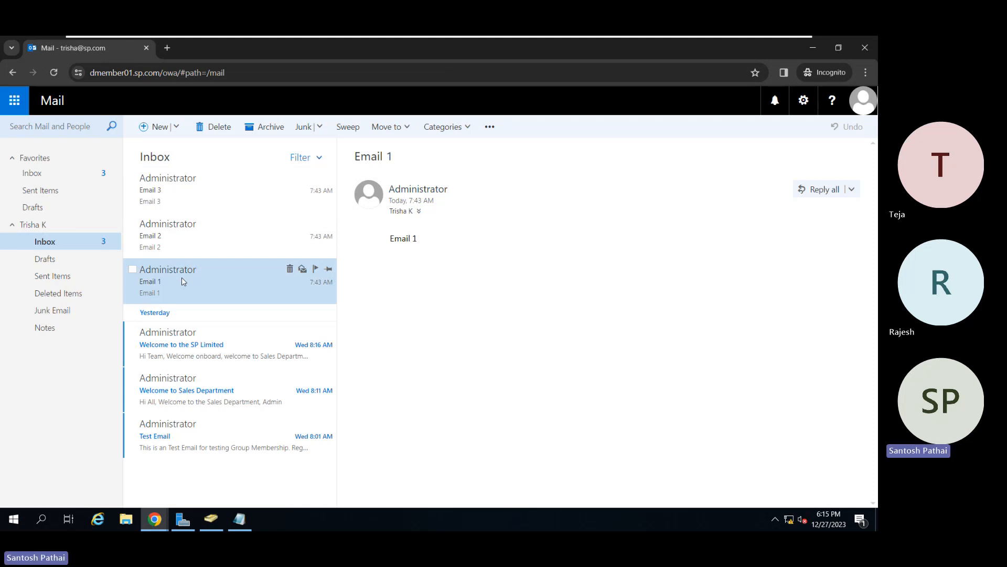
left_click(805, 194)
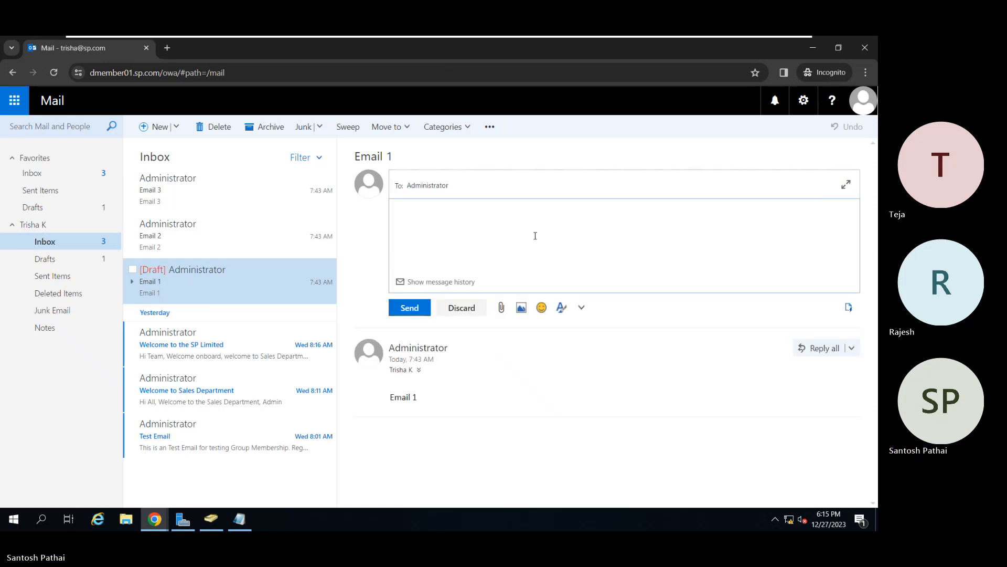
type("He")
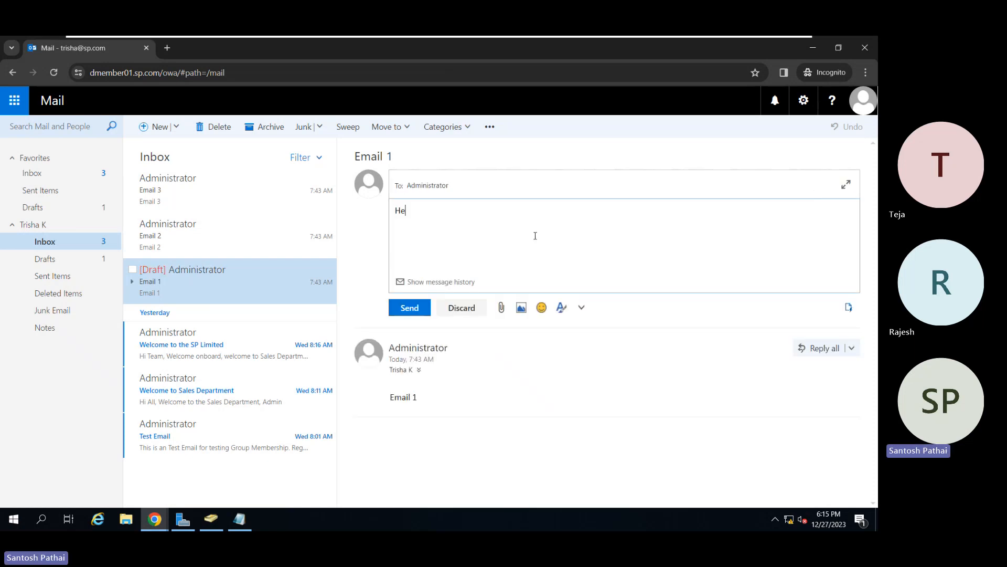
type("llo Thank you for your email.")
key("Return")
key("Return")
type("Re")
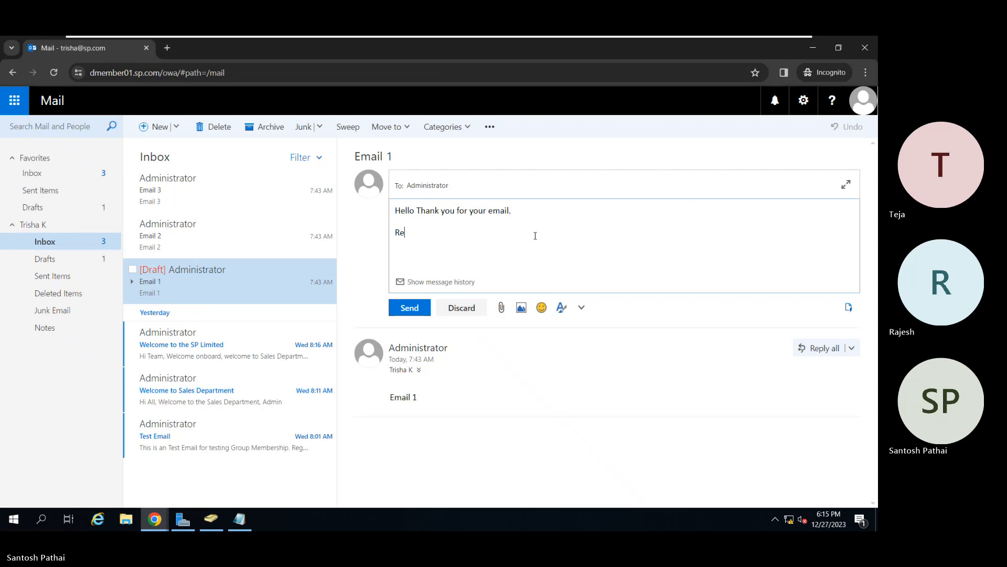
type("gards, Trisha K")
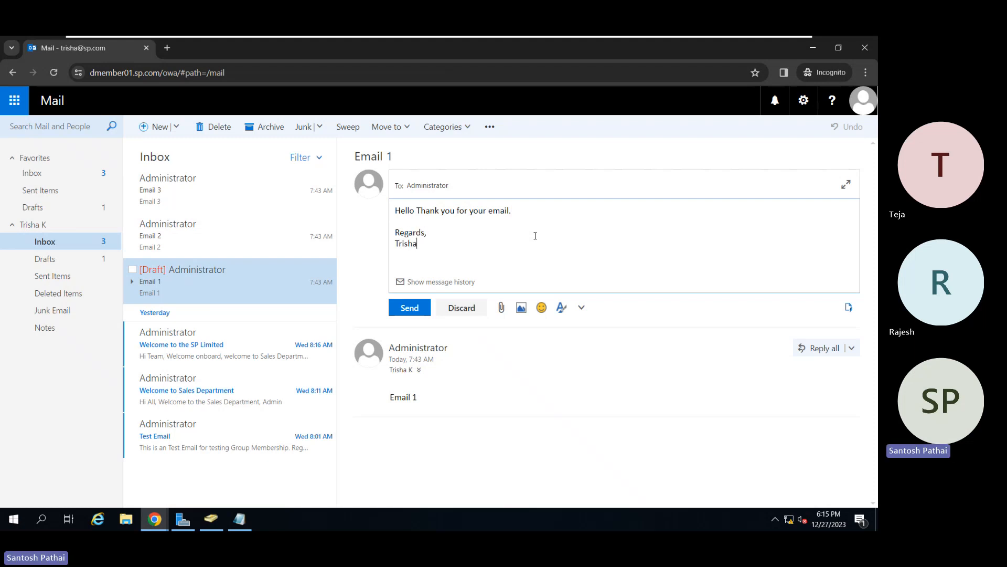
left_click(406, 309)
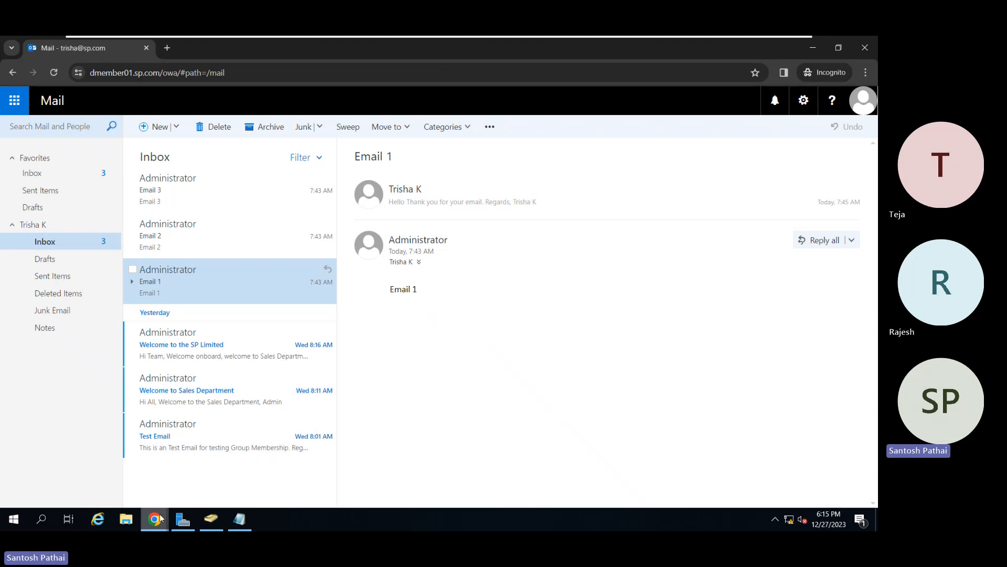
Switch to the Administrator mailbox window and open the reply to "Email 1" in the inbox.
mouse_move(156, 521)
left_click(127, 494)
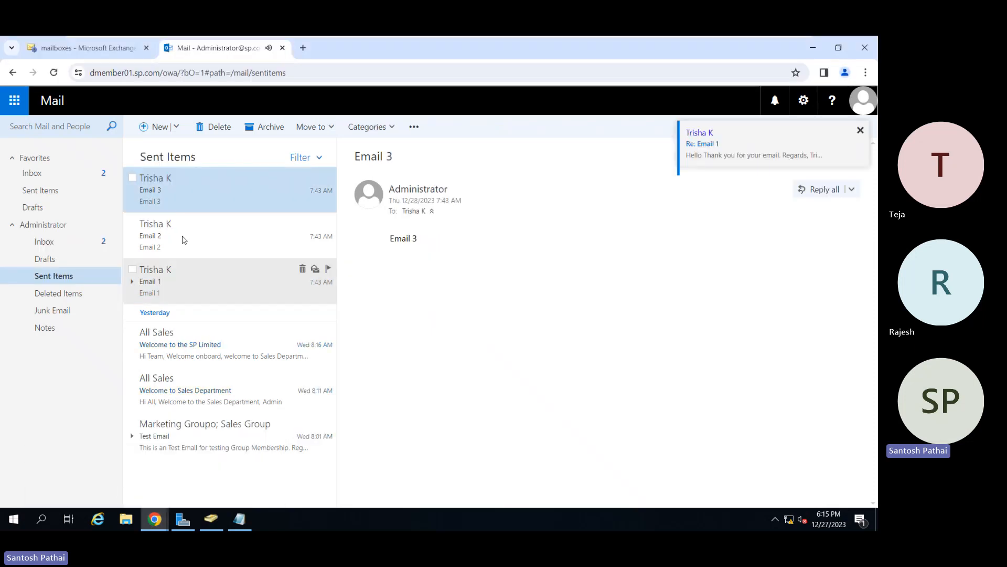
left_click(62, 243)
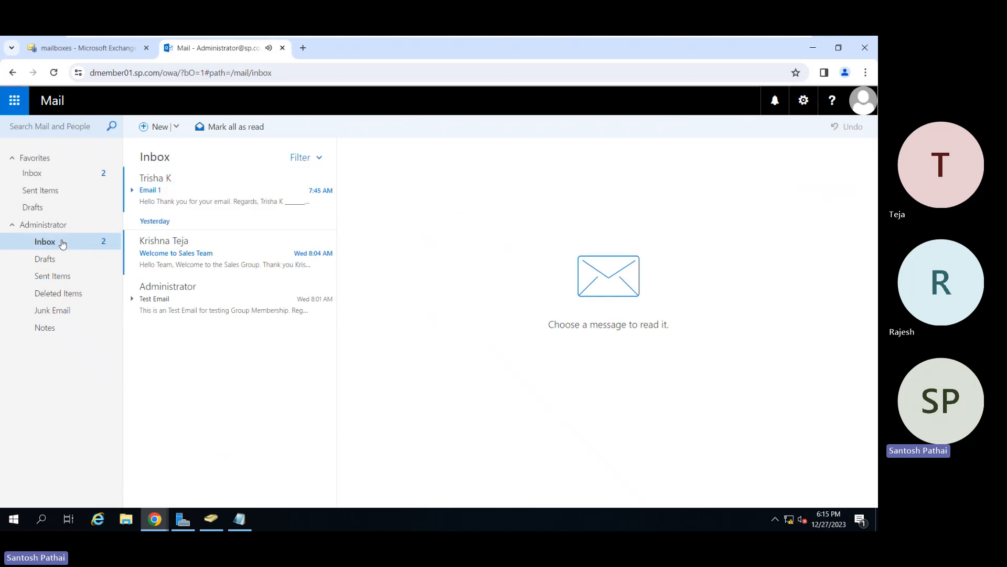
left_click(162, 197)
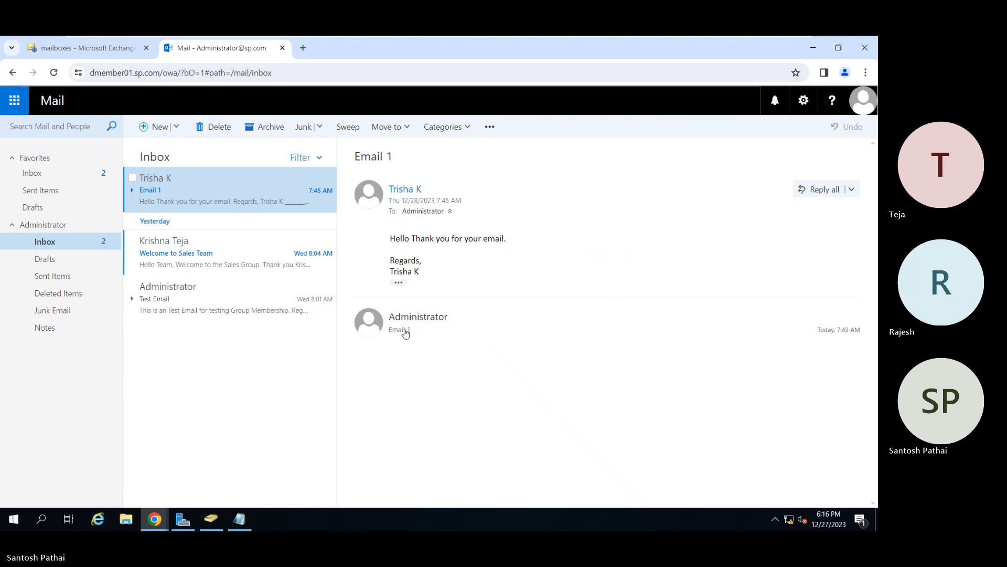
Inspect the reply's recipient details, its conversation thread and the email address on the sender's contact card.
left_click(451, 212)
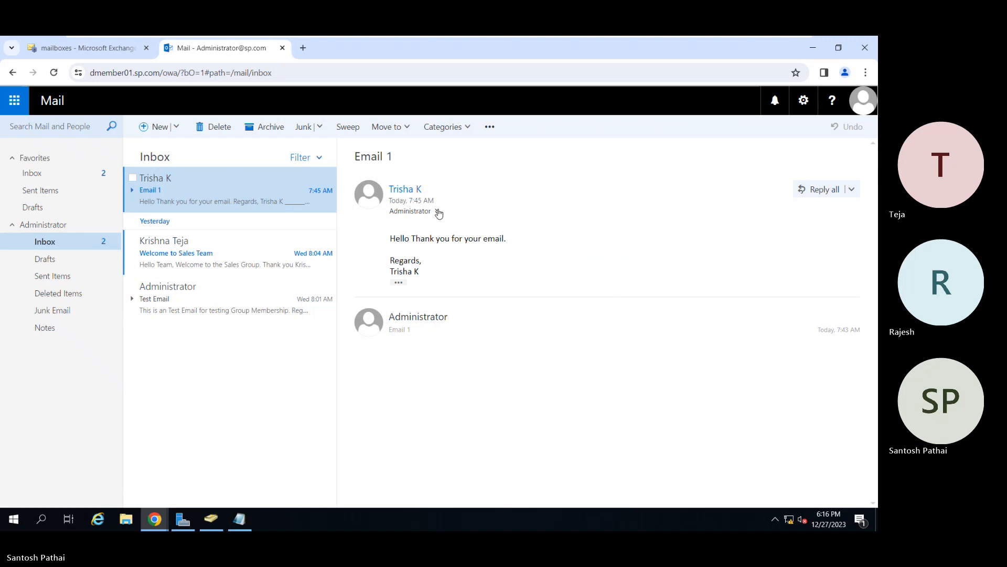
left_click(439, 212)
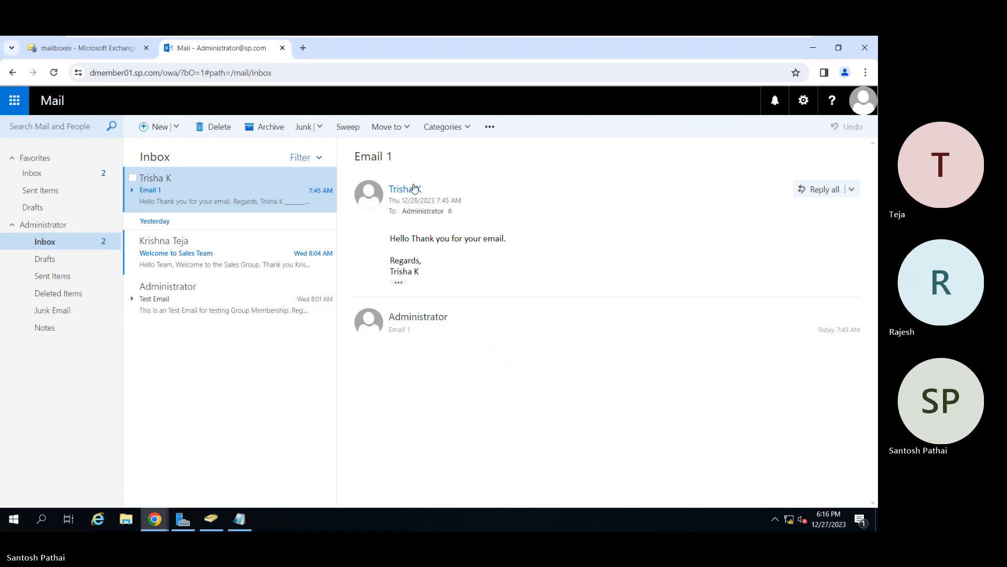
left_click(132, 190)
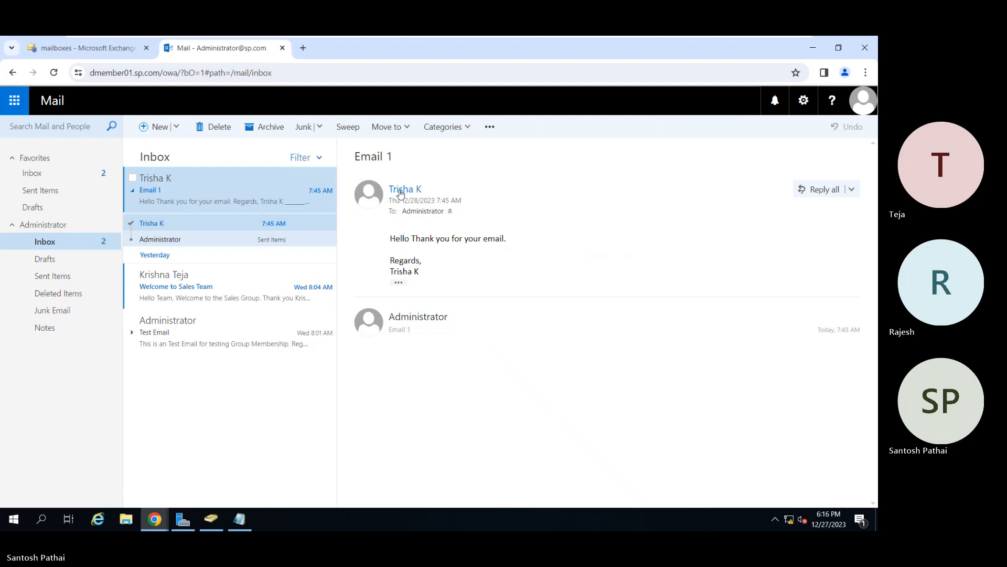
left_click(371, 195)
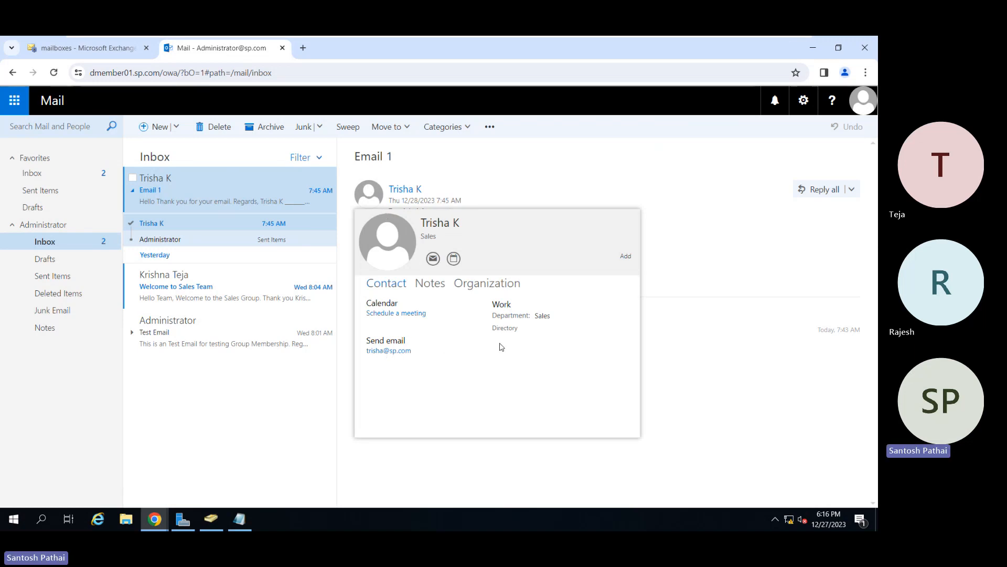
left_click(679, 264)
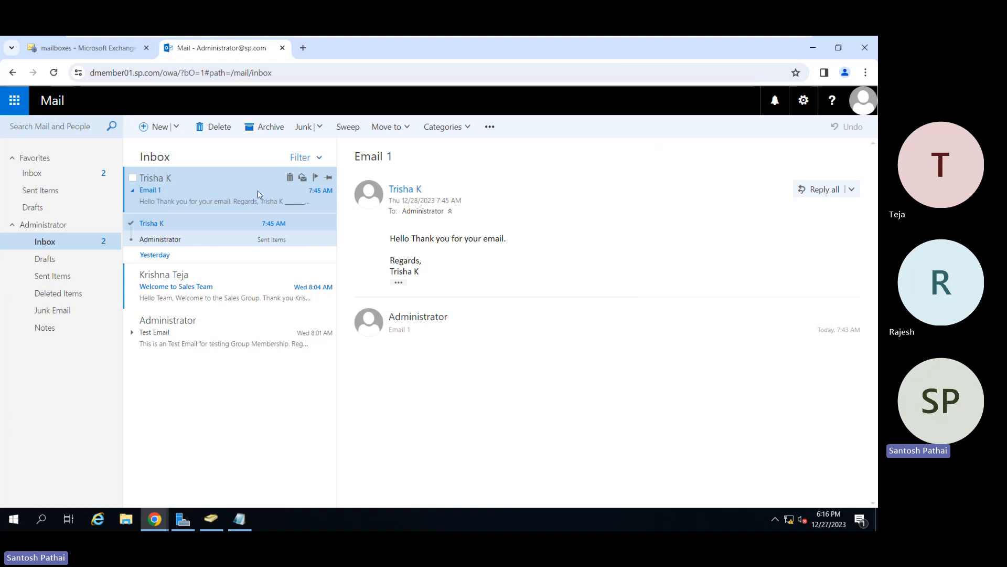
In the Exchange admin center, examine the recipient mailbox's email addresses and the secondary last-initial address's details, cancelling its edit.
left_click(91, 49)
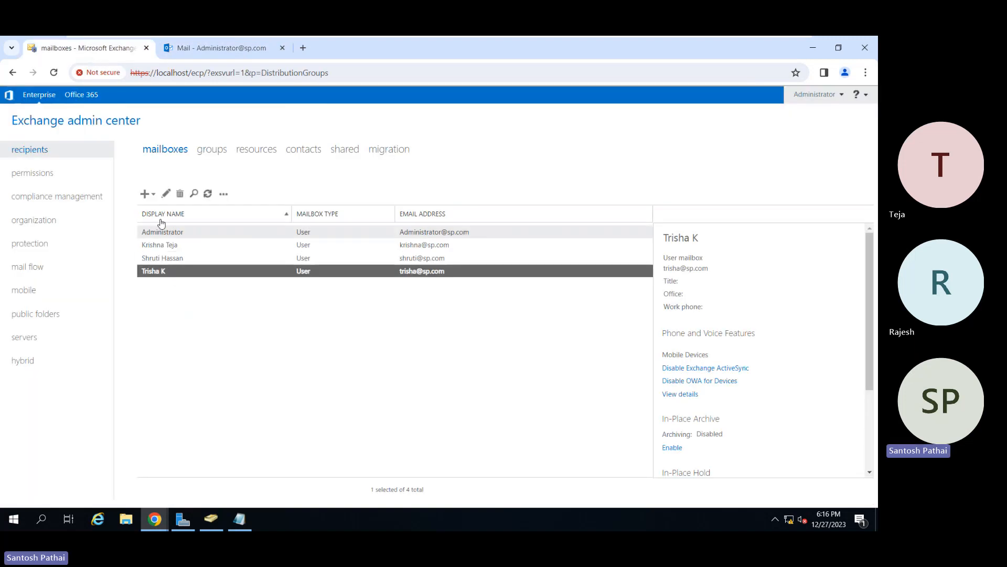
left_click(165, 194)
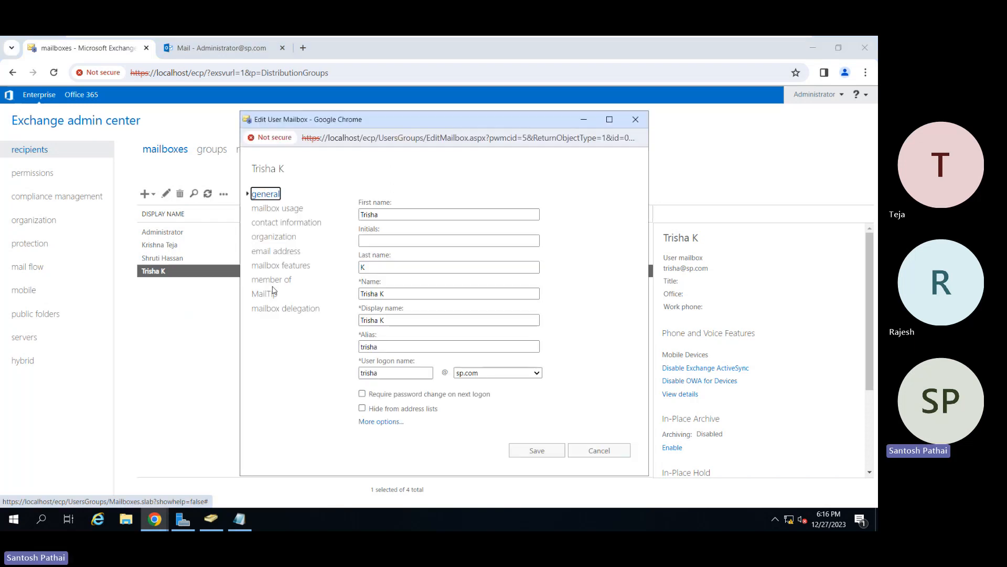
left_click(277, 252)
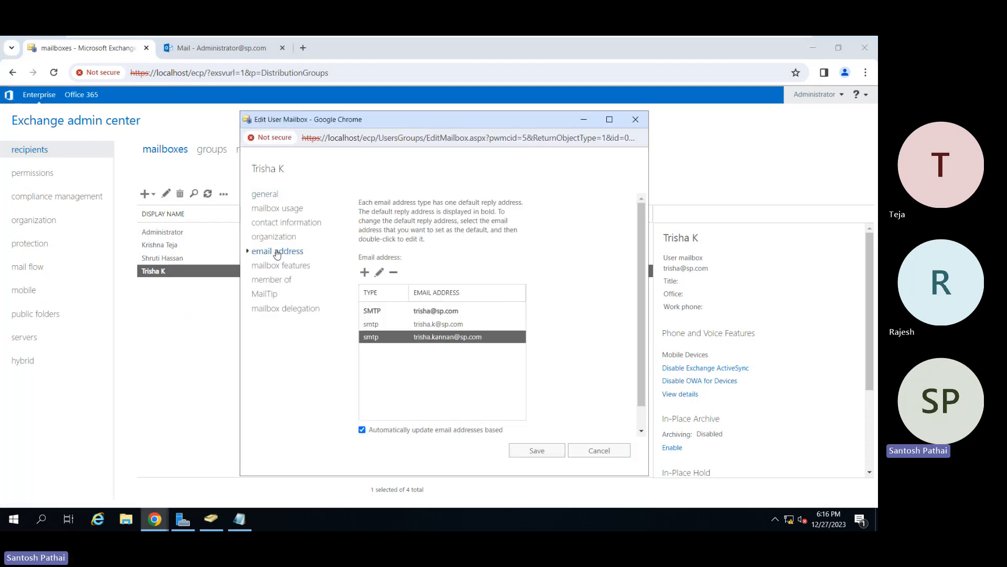
left_click(426, 325)
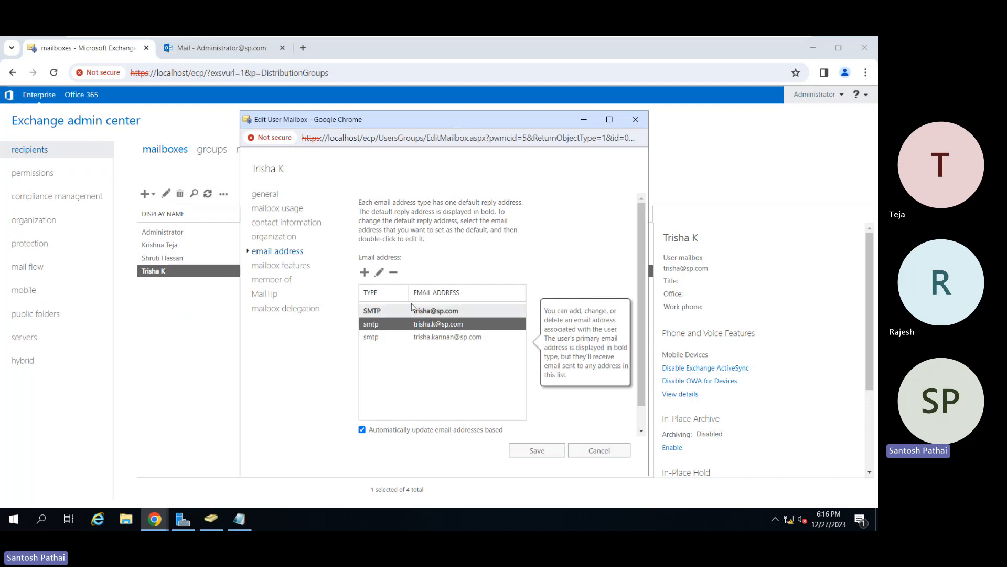
left_click(378, 273)
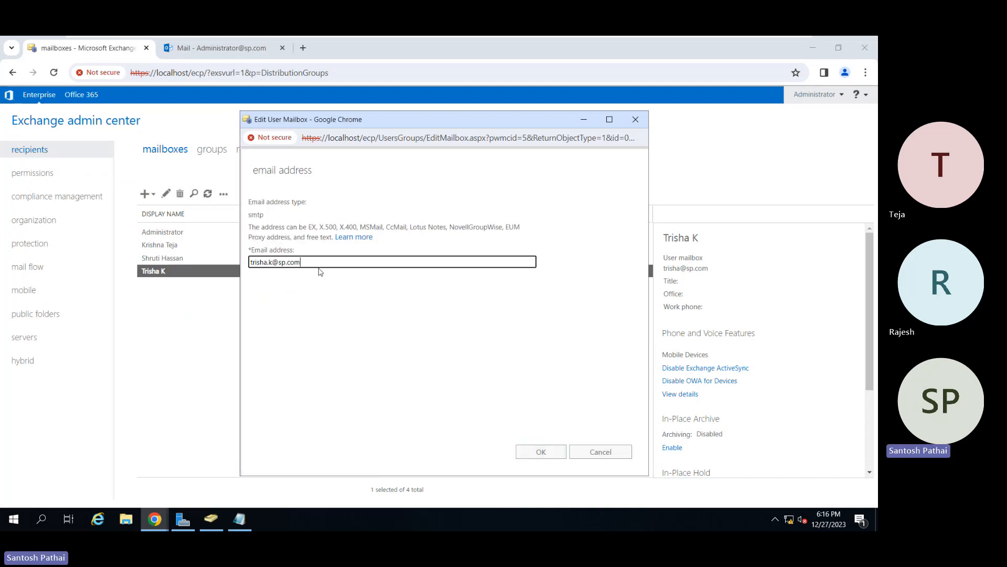
left_click(601, 453)
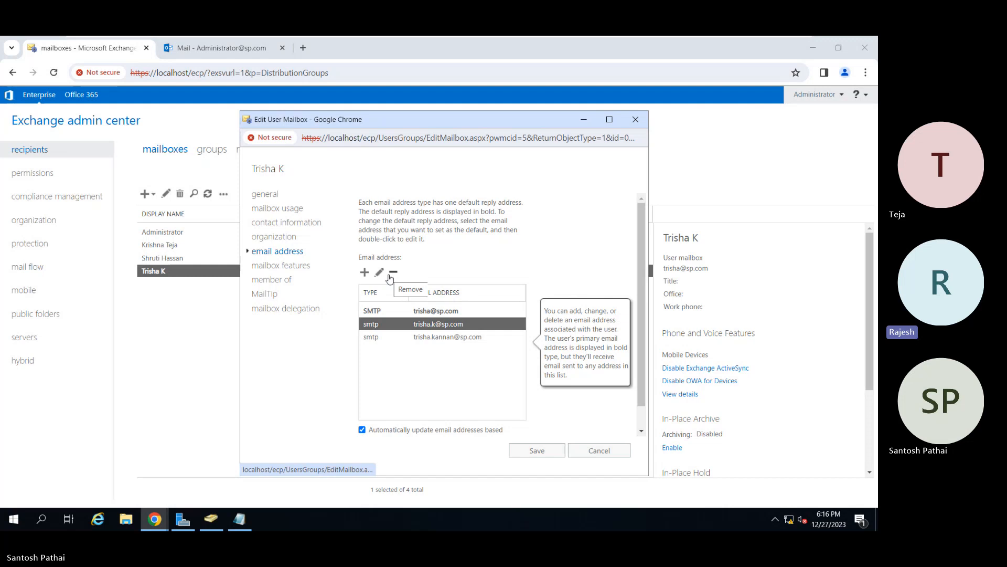
Turn off automatic email address updates, make the secondary last-initial address the reply address, and save the mailbox.
left_click(394, 430)
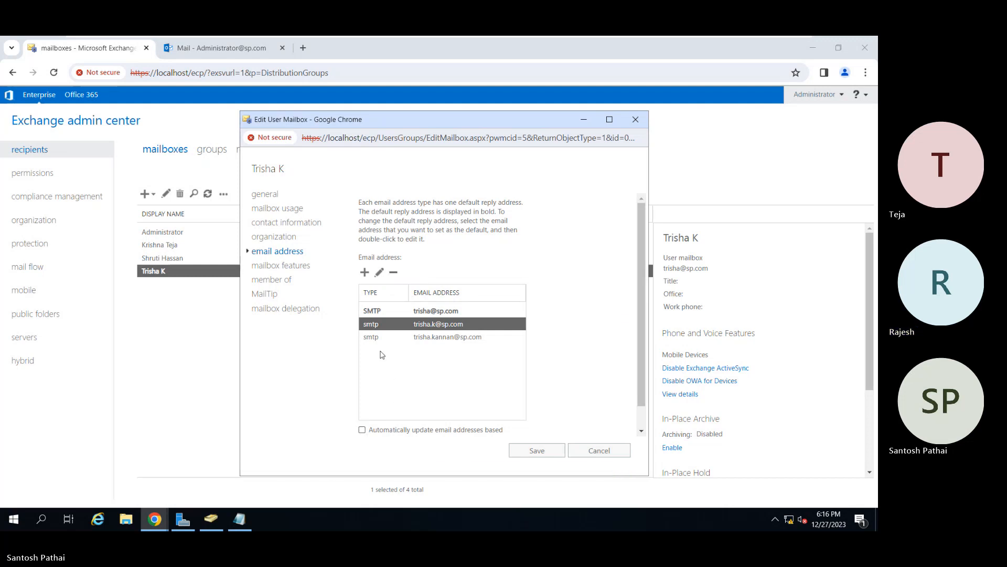
left_click(379, 271)
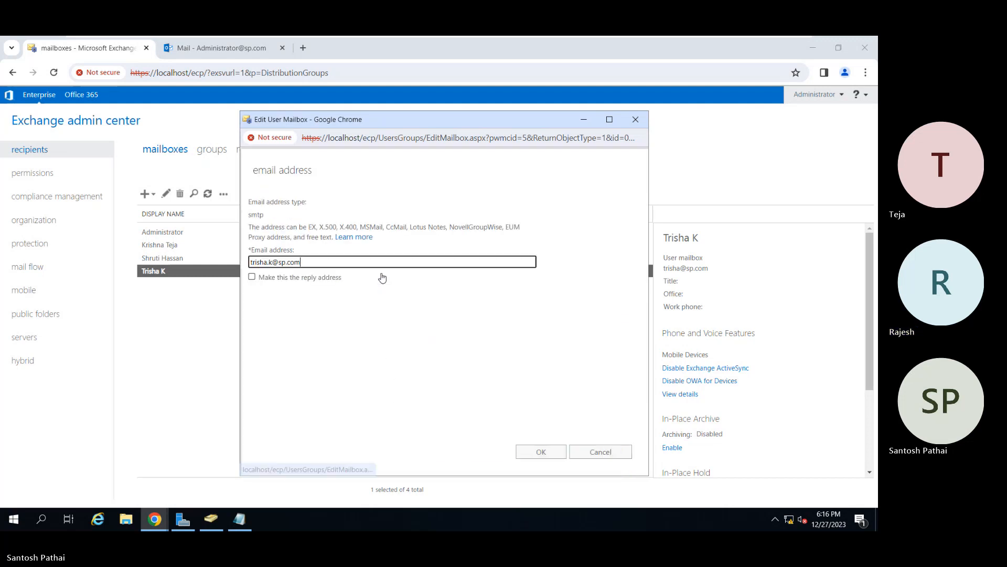
left_click(300, 278)
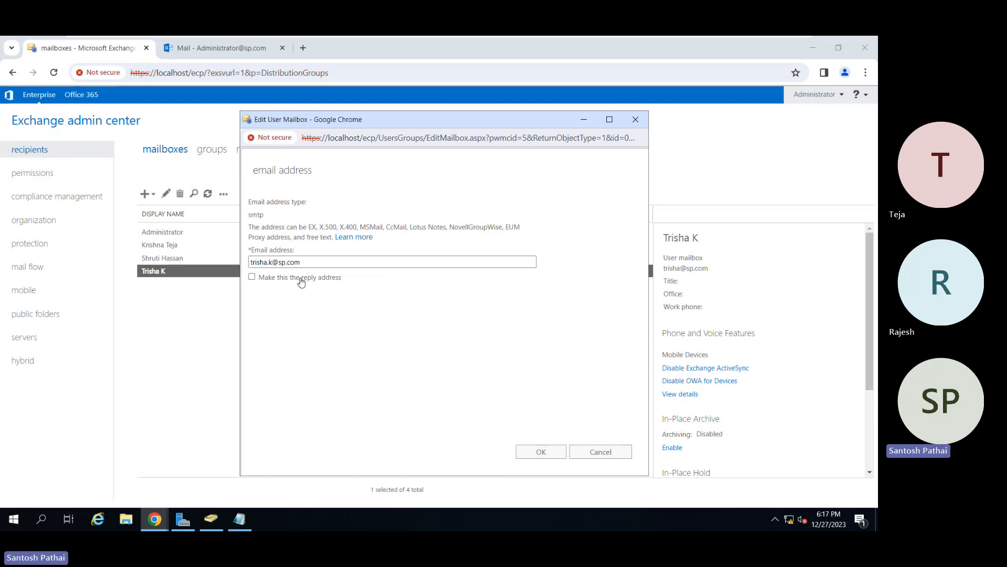
left_click(538, 452)
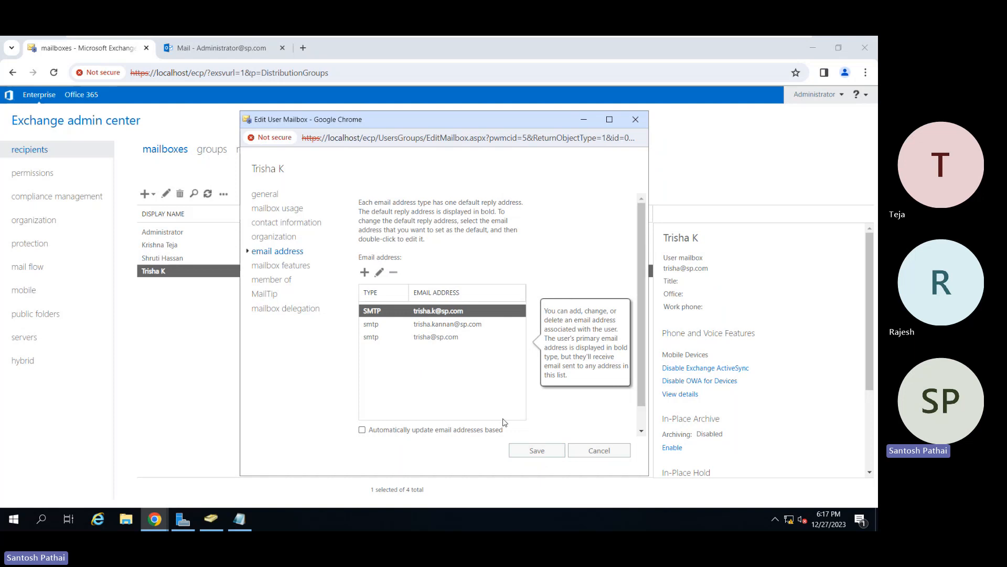
left_click(532, 451)
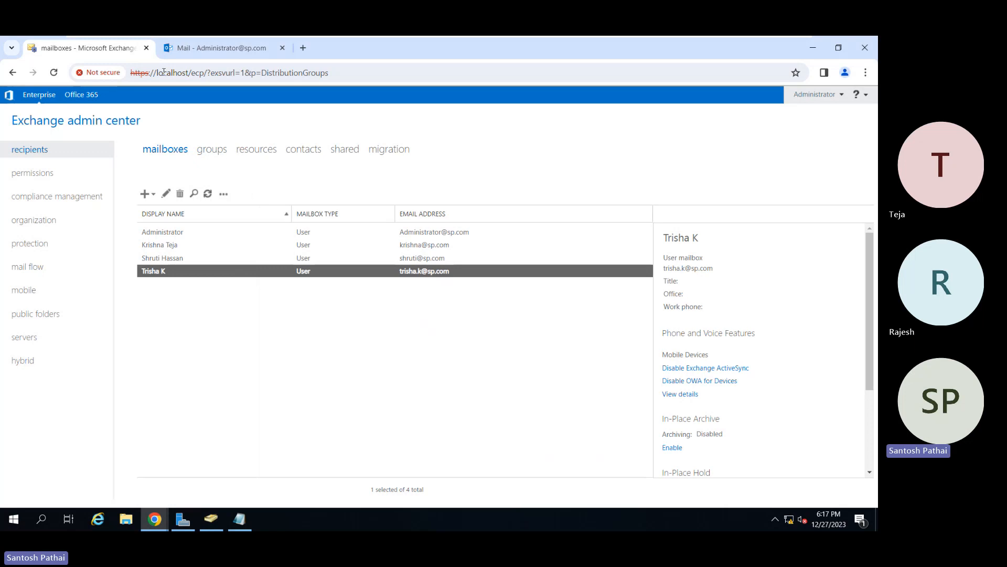
In the Administrator mailbox, reply to all on "Email 1" with a greeting to the sender and "Please complete your joining formalities.".
left_click(204, 48)
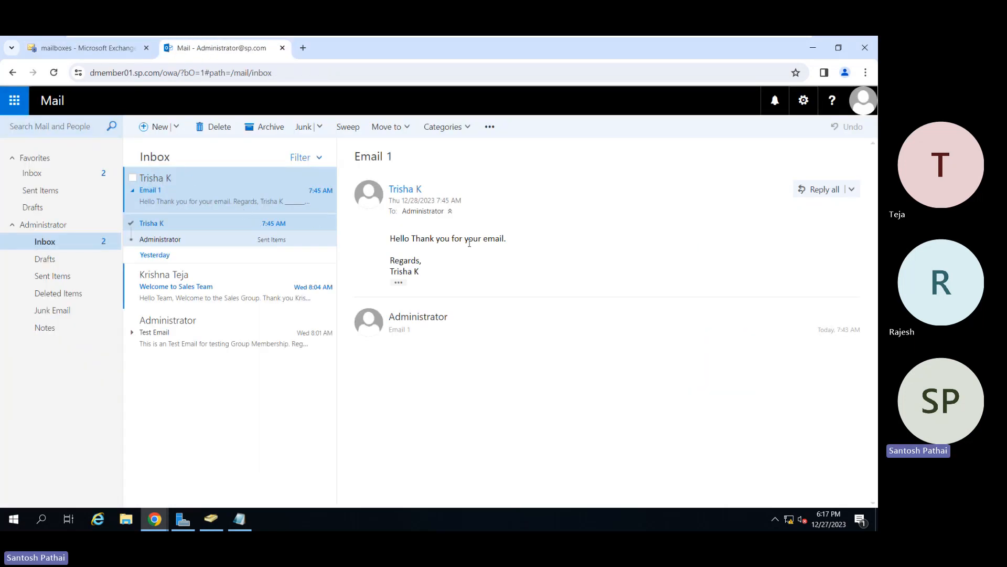
left_click(819, 197)
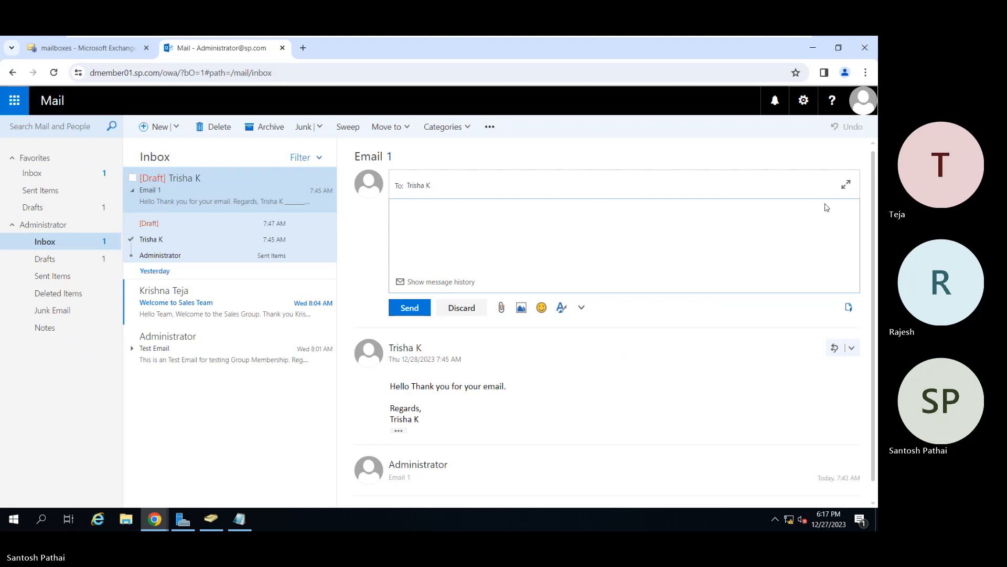
type("Hi Trisha,")
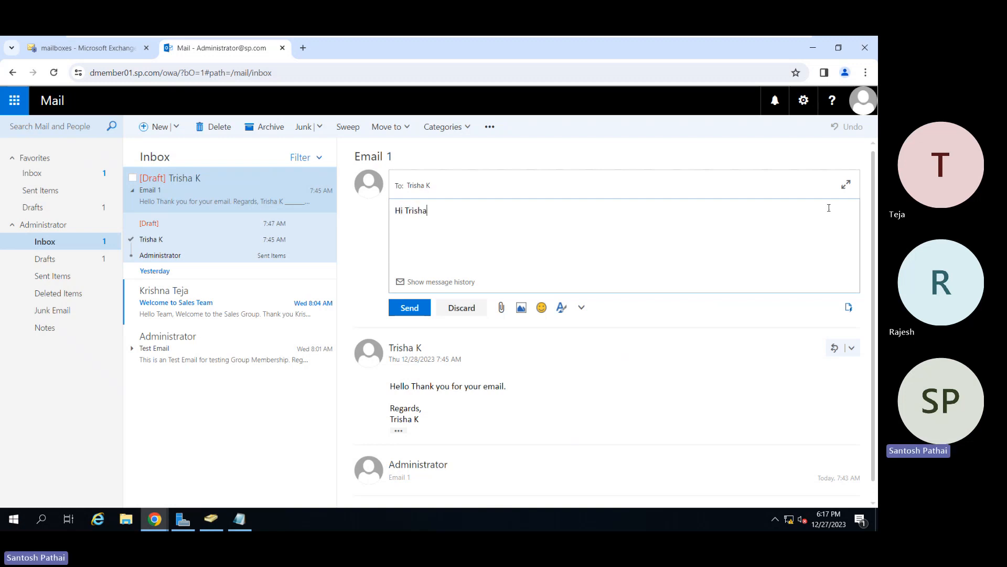
key("Return")
key("Return")
type("Please comple")
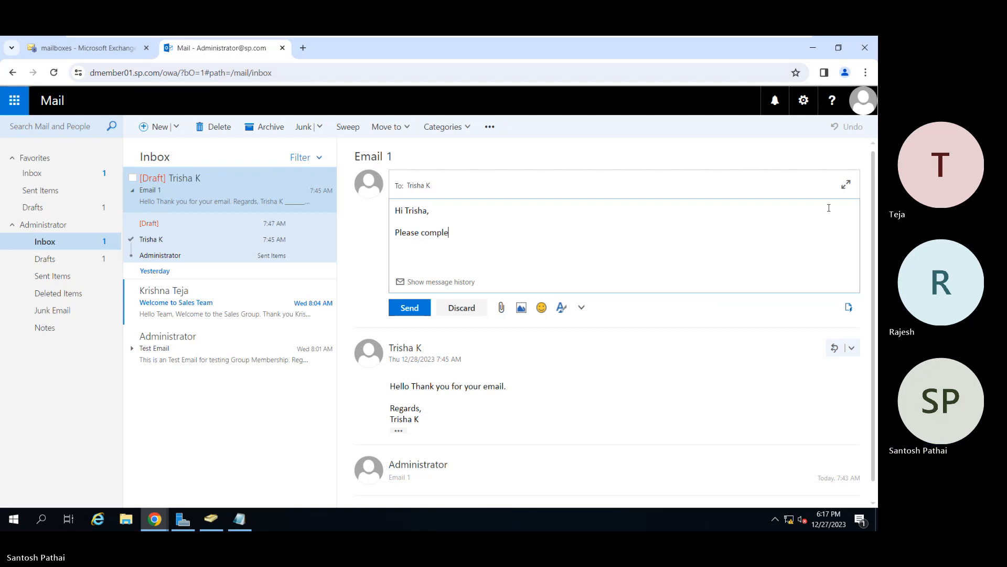
type("te your joining")
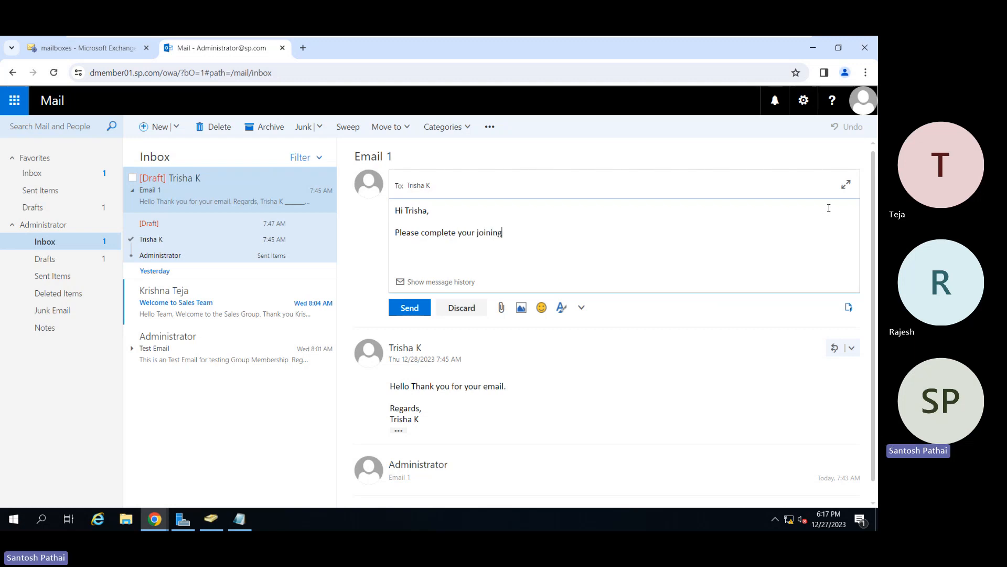
type(" formalities.  ")
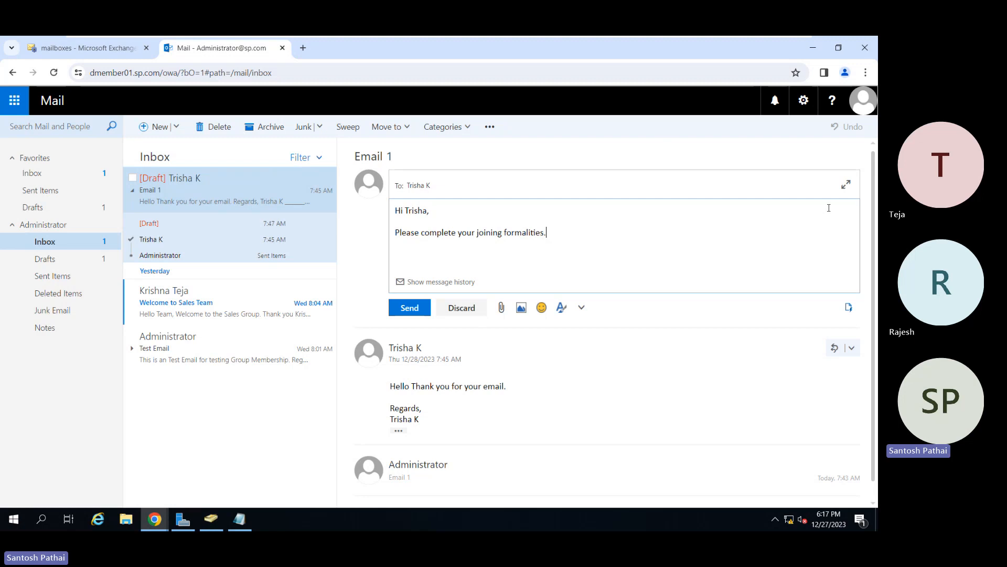
type("Regards,")
Sign off the reply with "Regards," and "Admin", and send it.
key("Return")
type("Admin")
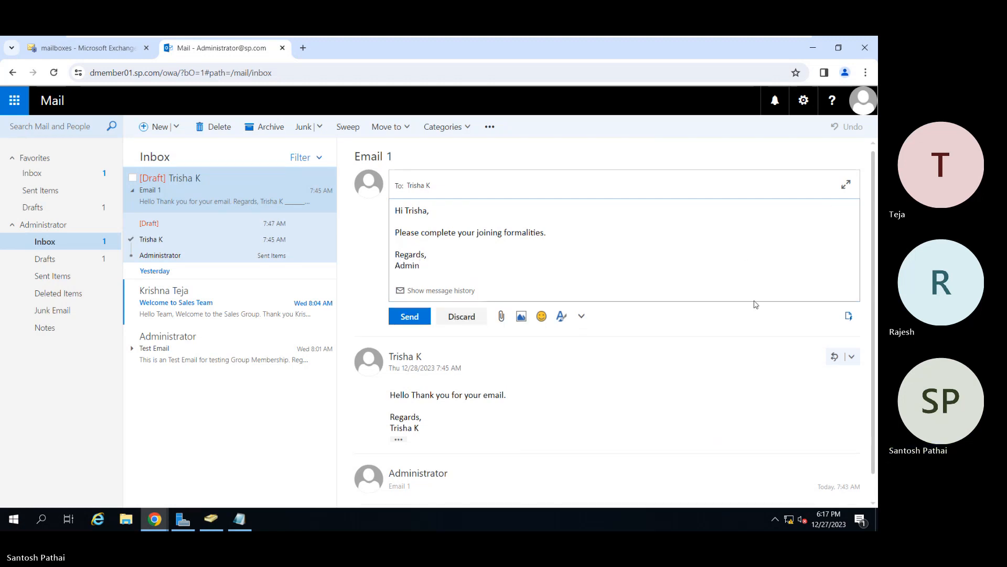
left_click(408, 317)
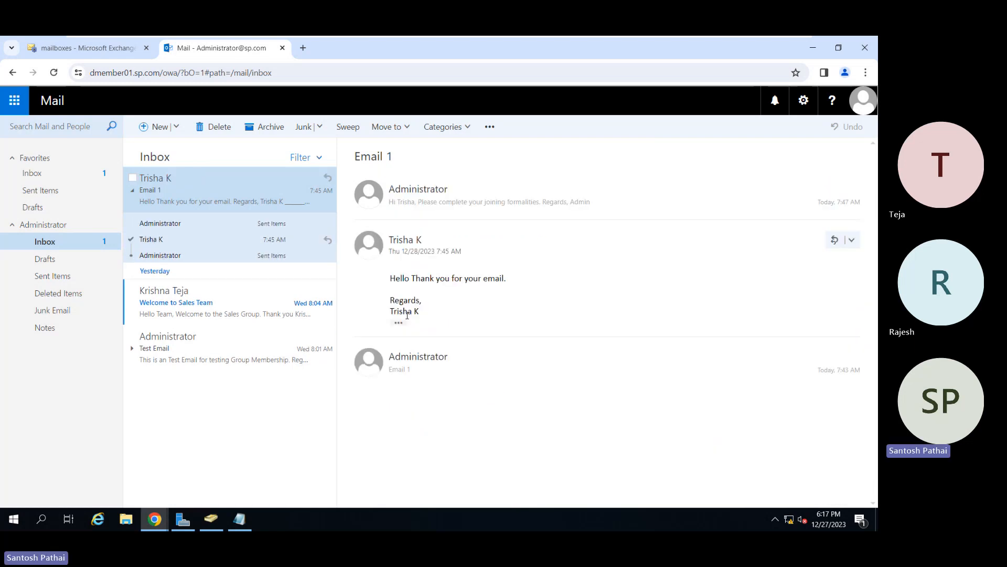
Switch to the recipient's mailbox window and start a reply to all on the Administrator's newest "Email 1" message.
mouse_move(156, 519)
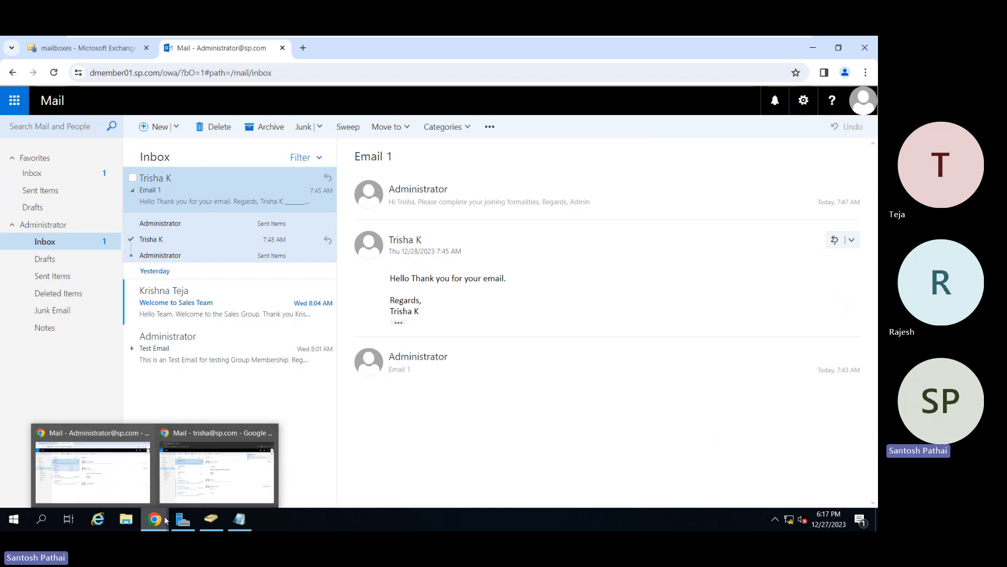
left_click(218, 481)
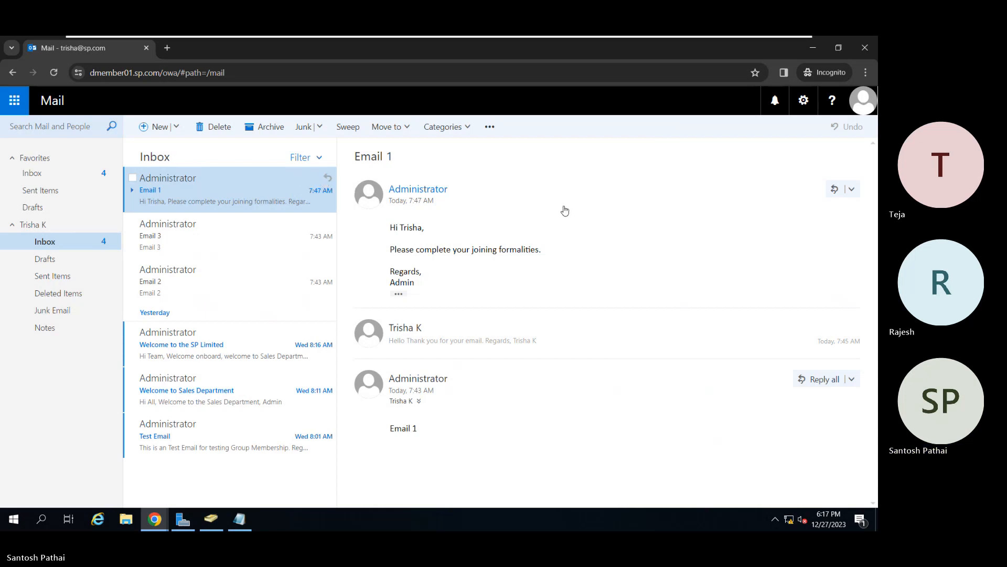
left_click(852, 190)
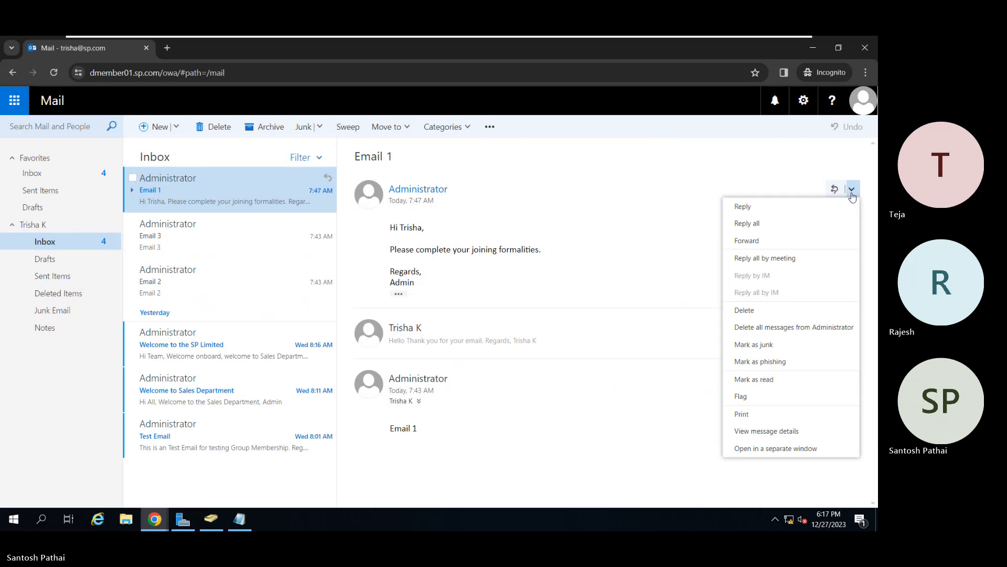
left_click(769, 225)
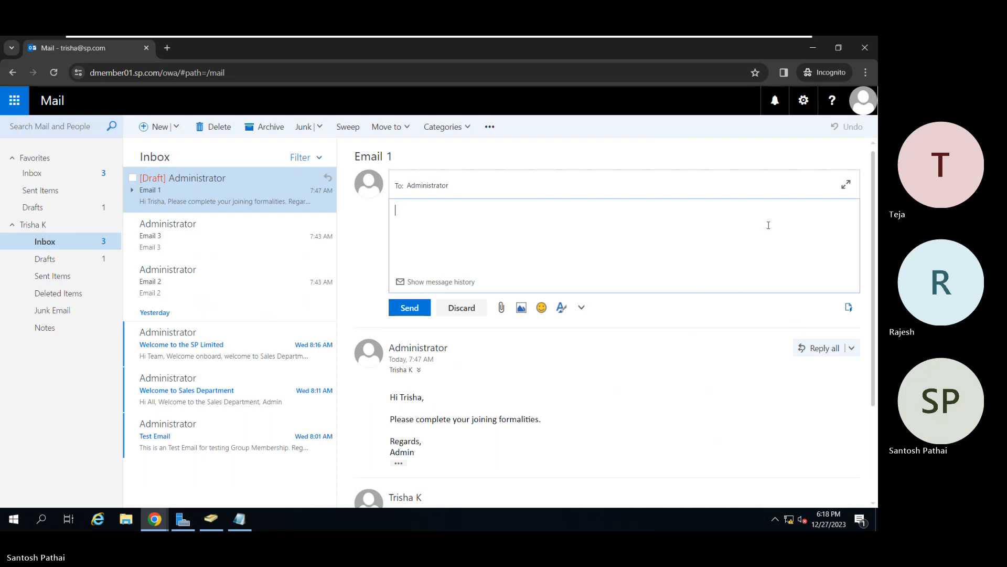
Write "Hello Admin," and "Have completed the joining process." as the reply's text.
type("Hello Admin")
type("Ha")
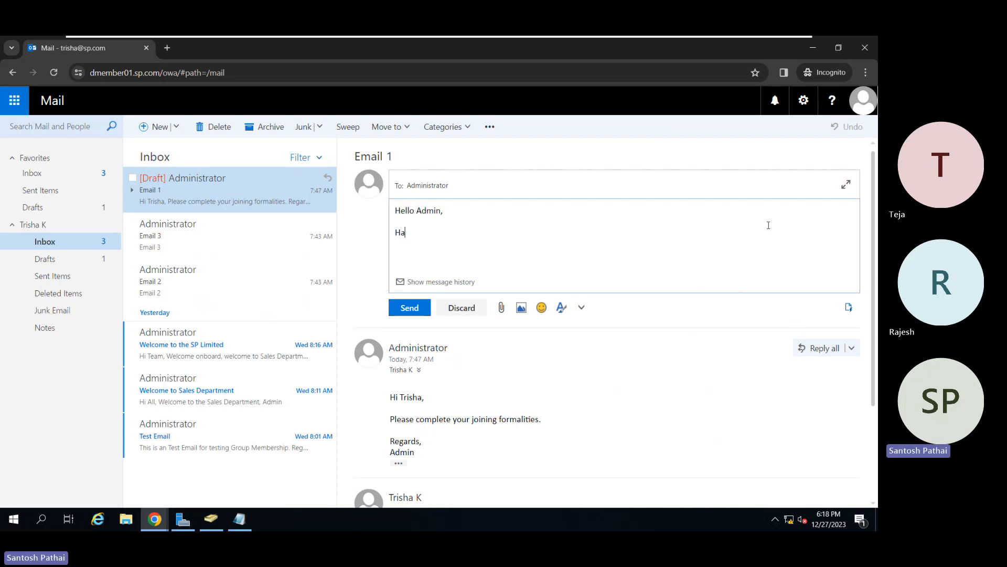
type("ve upl")
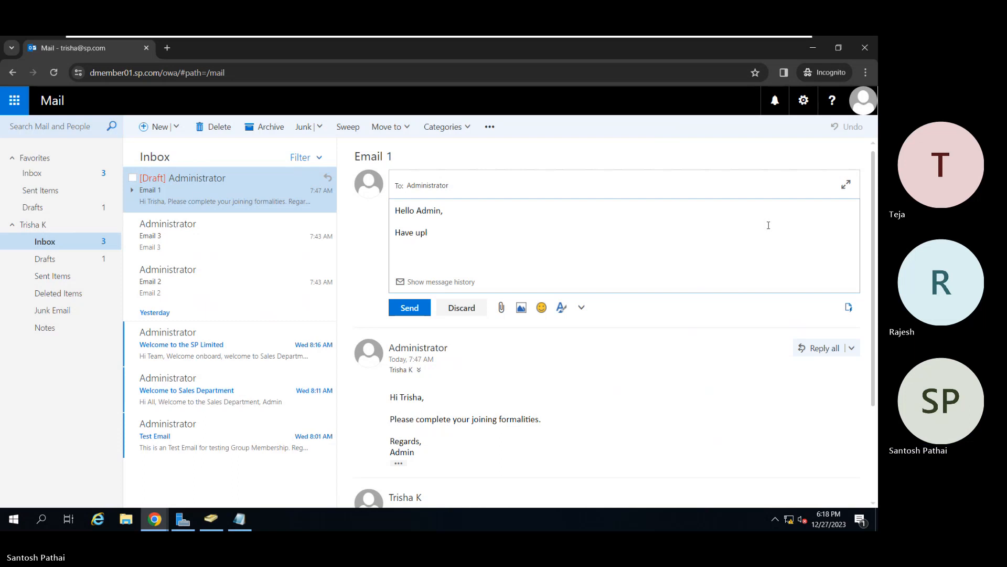
key("BackSpace")
key("BackSpace")
key("BackSpace")
type("complete")
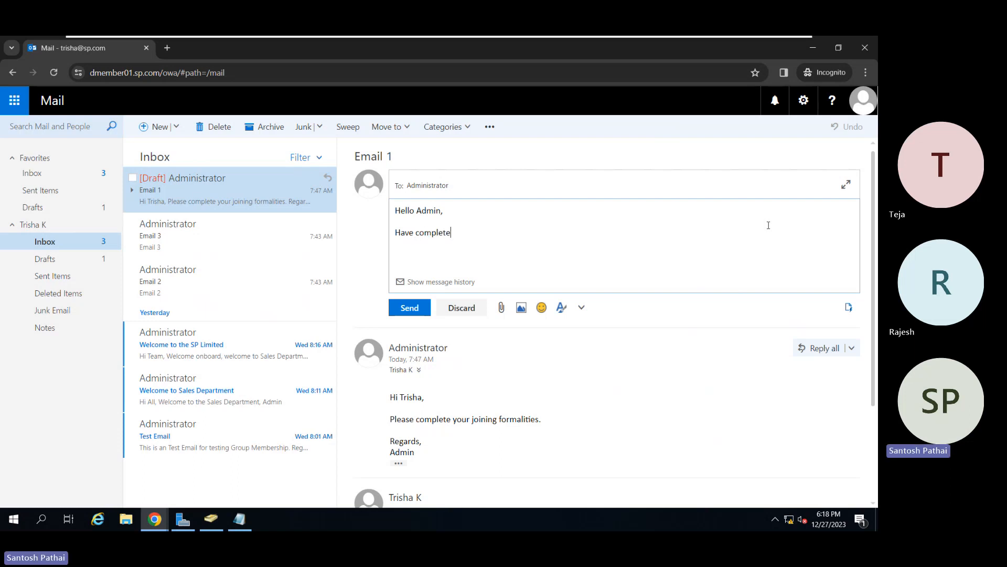
type("d the")
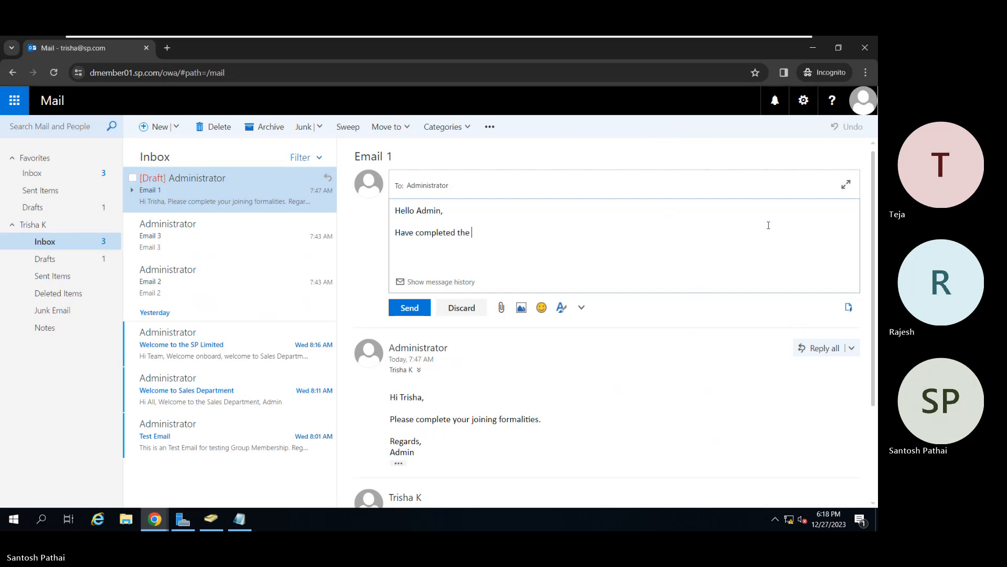
type("joining")
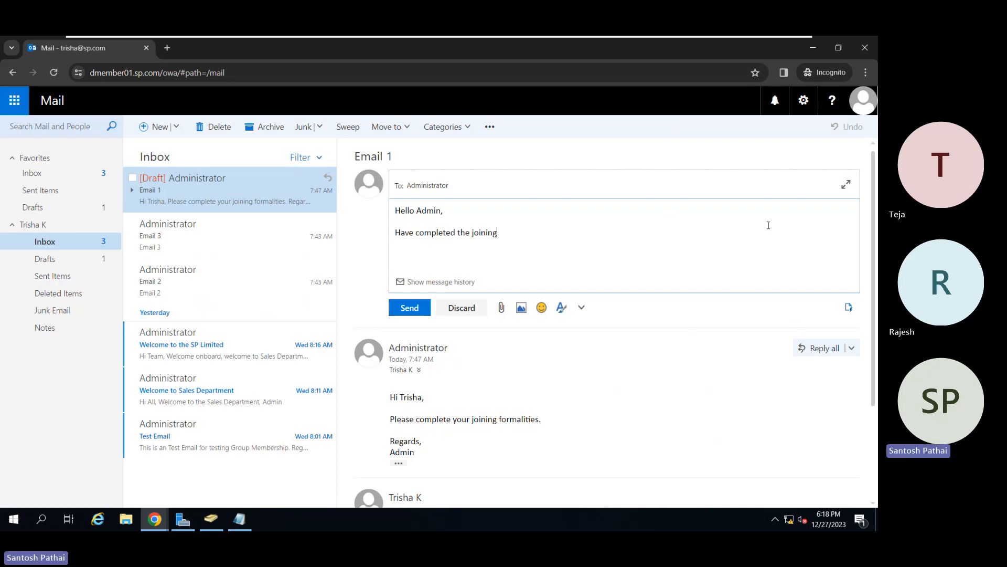
type(" process.")
key("Return")
key("Return")
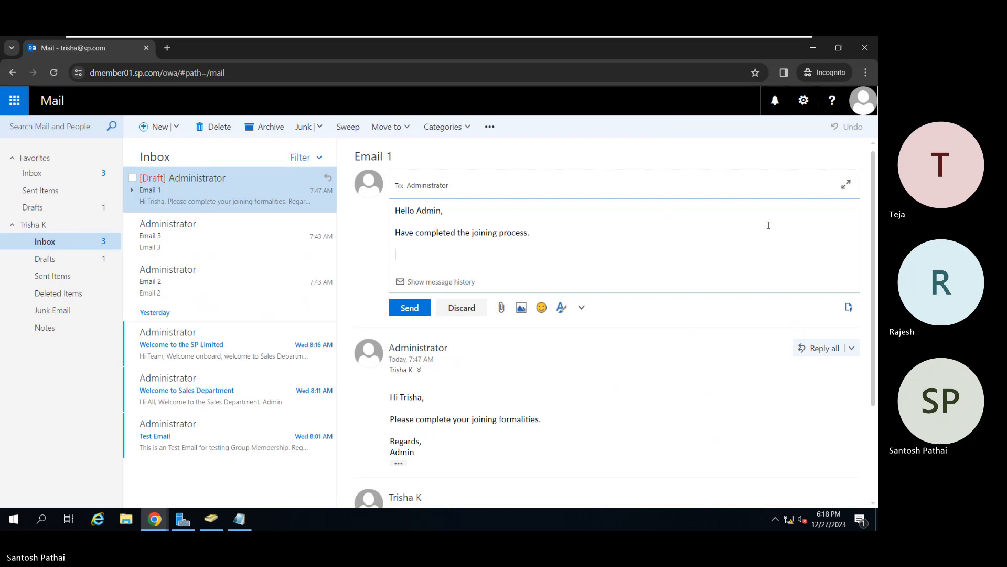
Sign off the reply with "Thank you" and the user's first name, and send it.
type("Thank you")
key("Return")
type("Trisha")
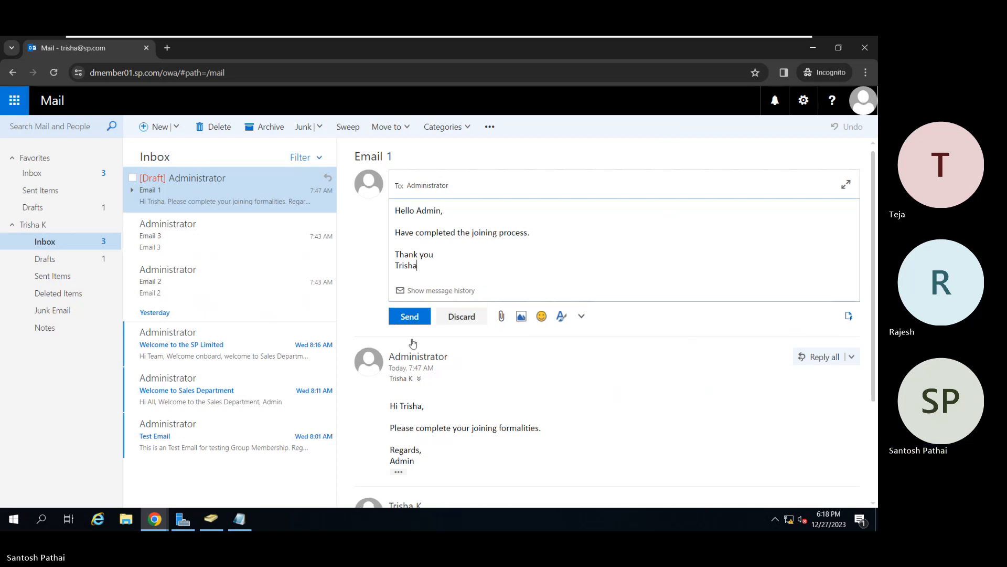
left_click(408, 317)
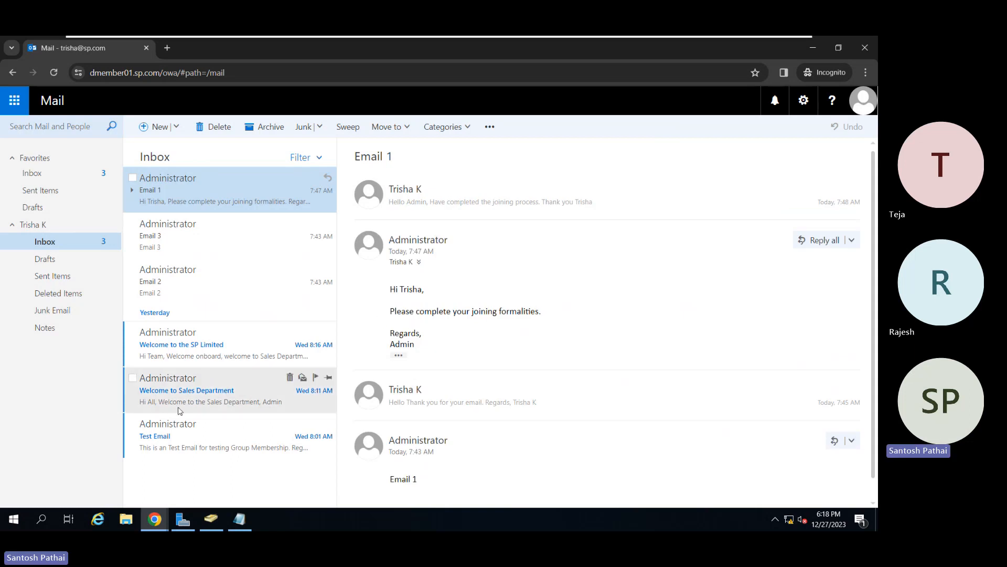
Switch to the Administrator mailbox window and inspect the email address on the newest reply sender's contact card.
mouse_move(156, 520)
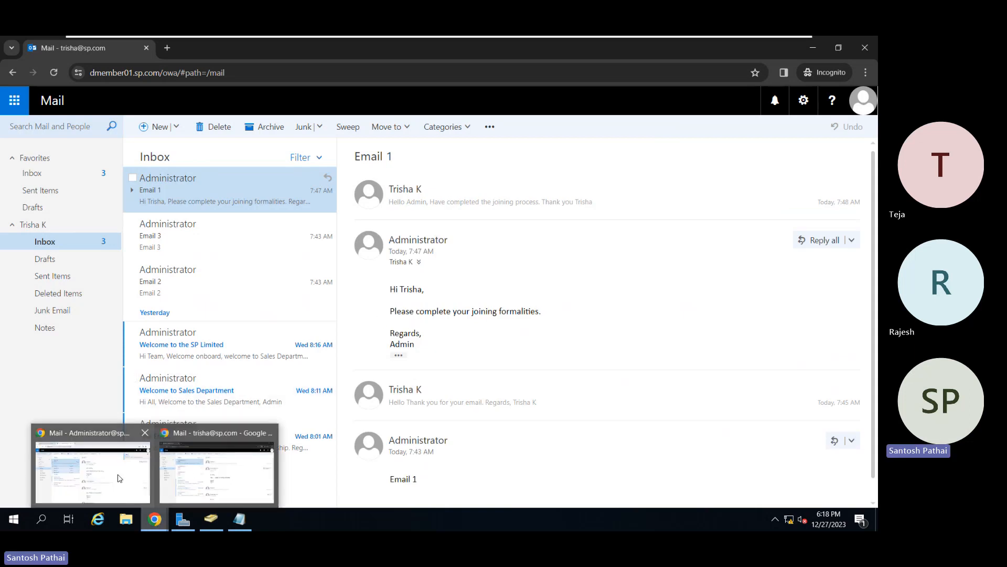
left_click(187, 482)
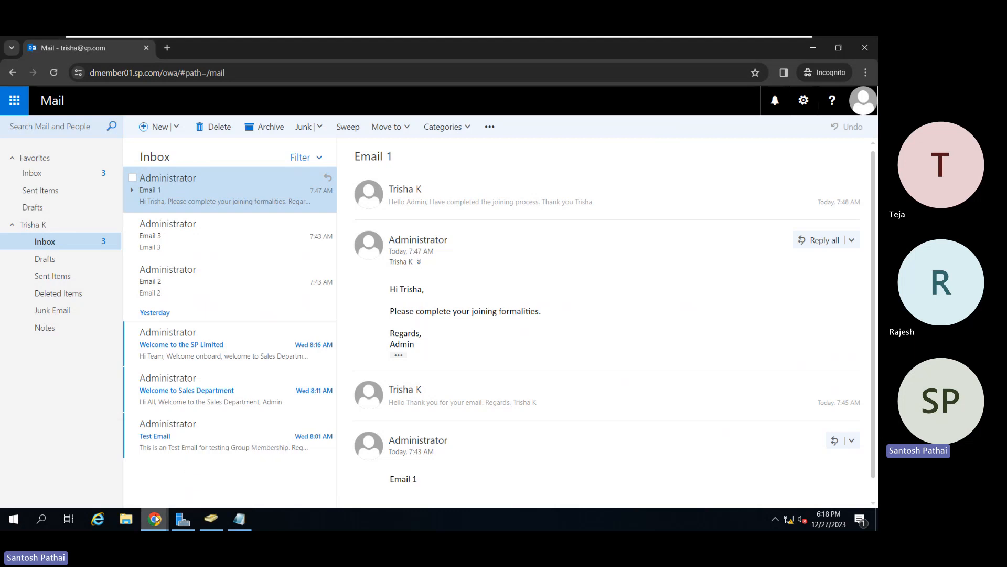
mouse_move(156, 520)
left_click(117, 480)
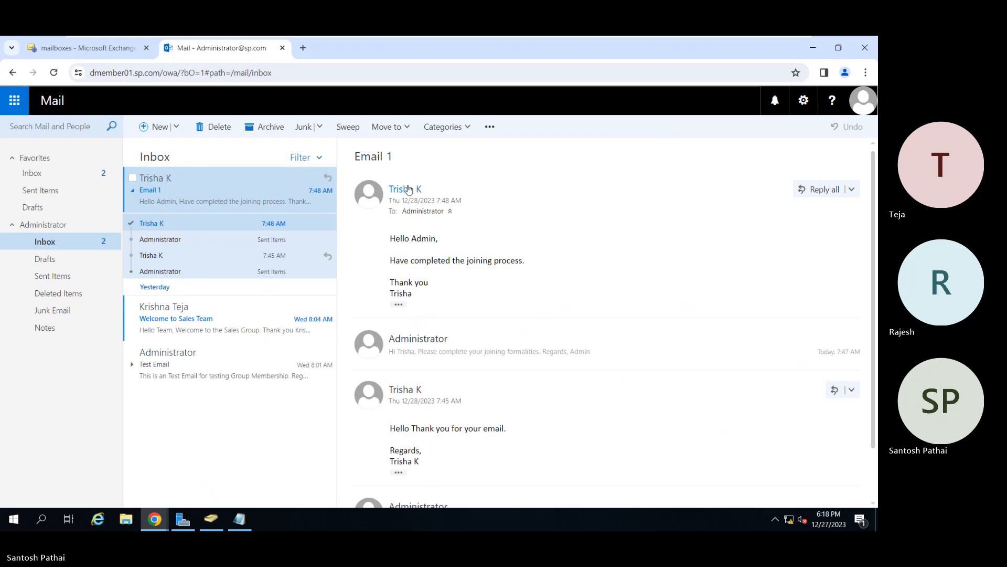
left_click(376, 195)
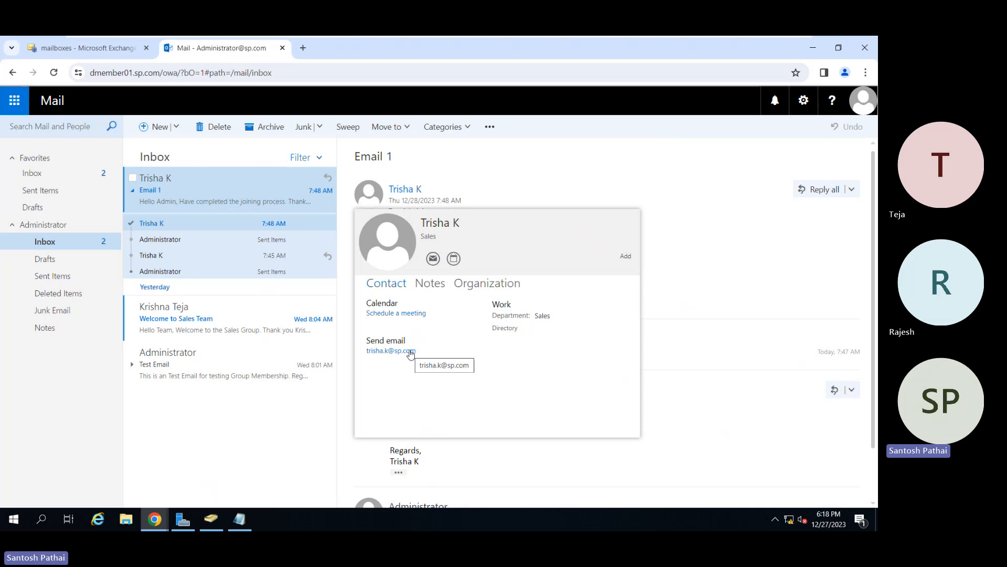
left_click(686, 355)
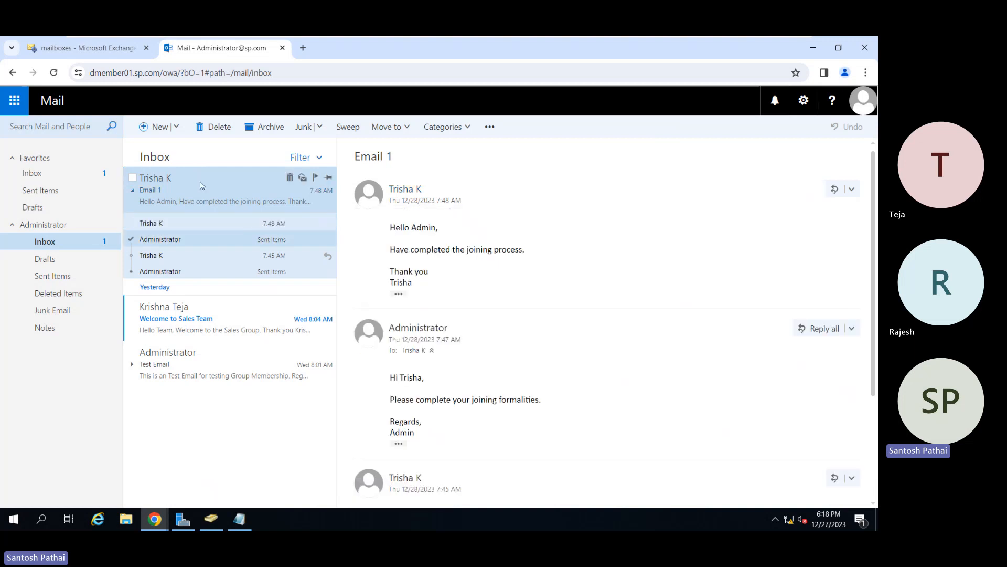
In the Exchange admin center, make the selected user's first-name-only email address the default reply address and save the mailbox.
left_click(56, 55)
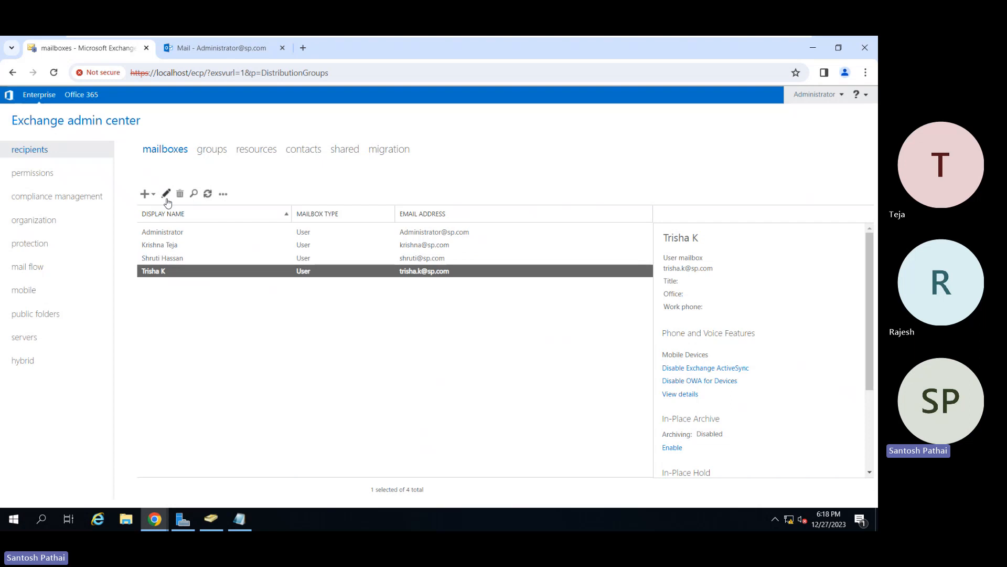
left_click(166, 195)
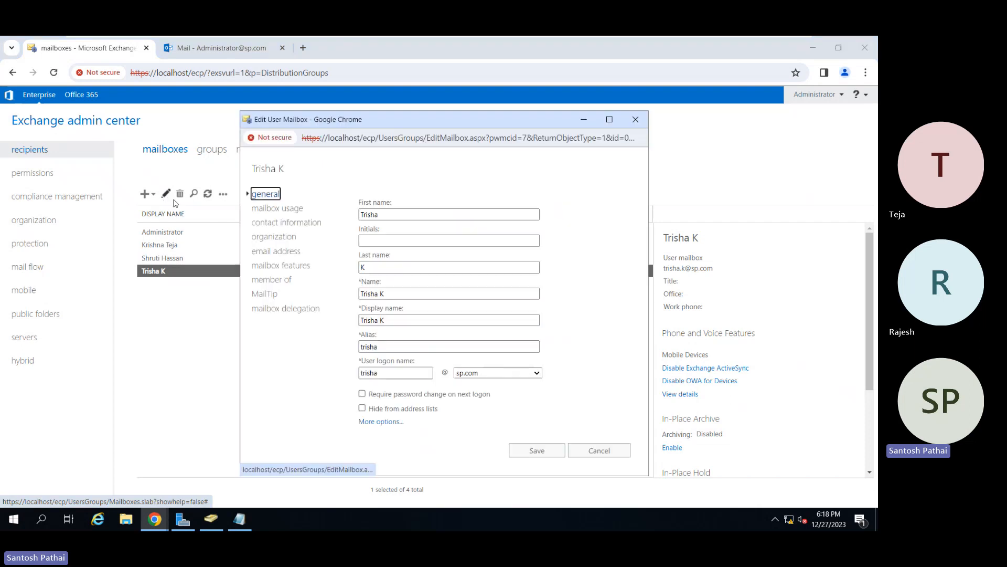
left_click(287, 253)
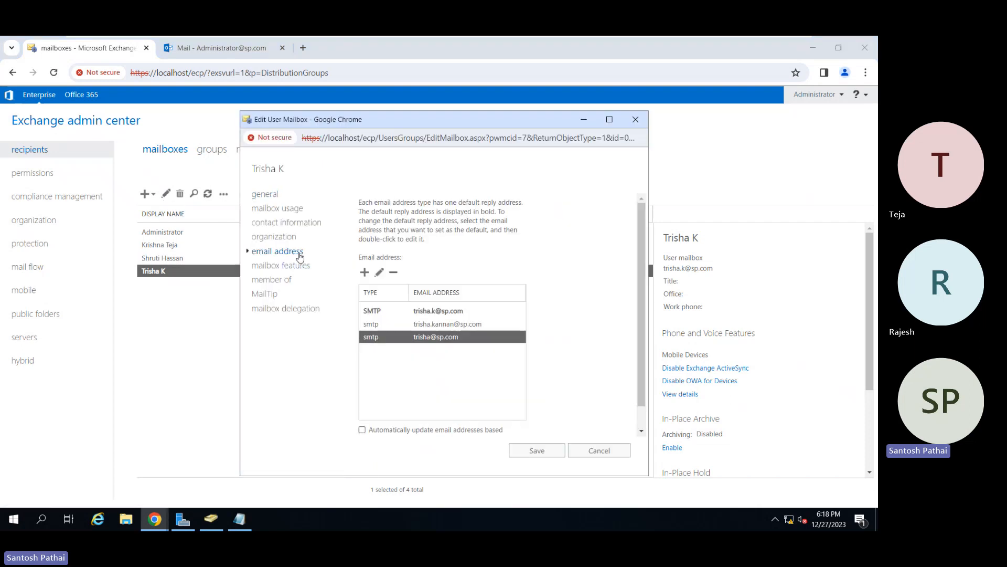
left_click(386, 312)
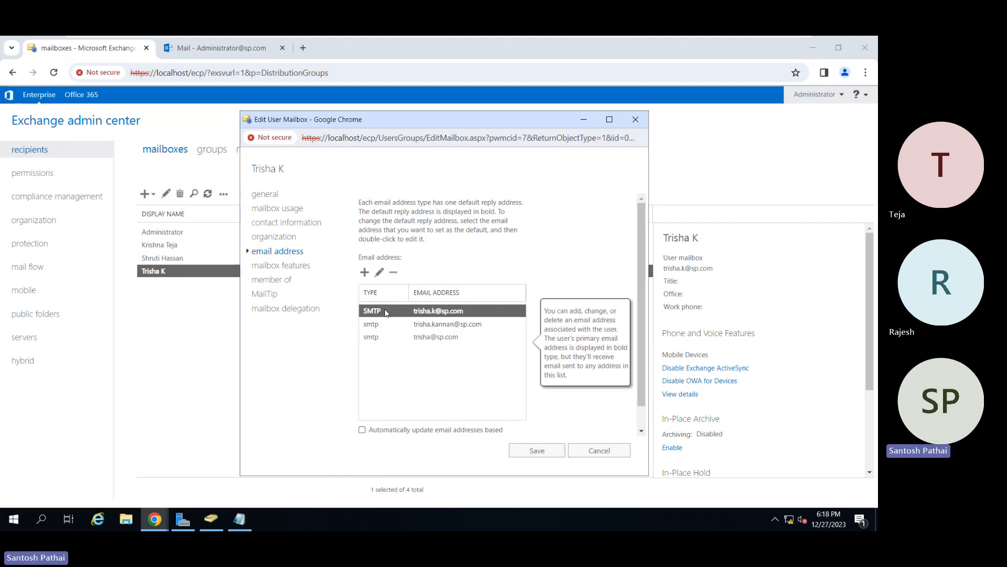
left_click(395, 340)
left_click(379, 272)
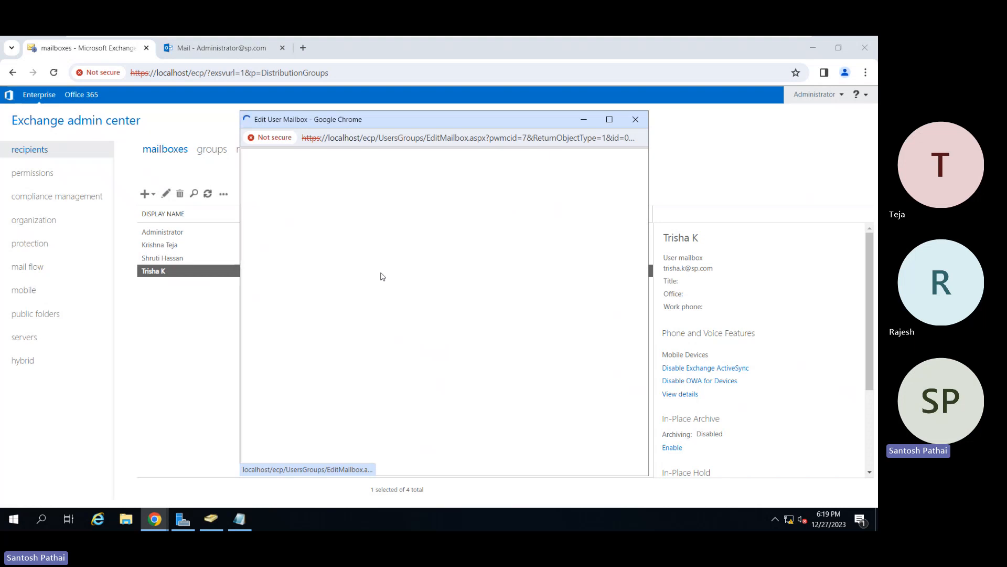
left_click(288, 278)
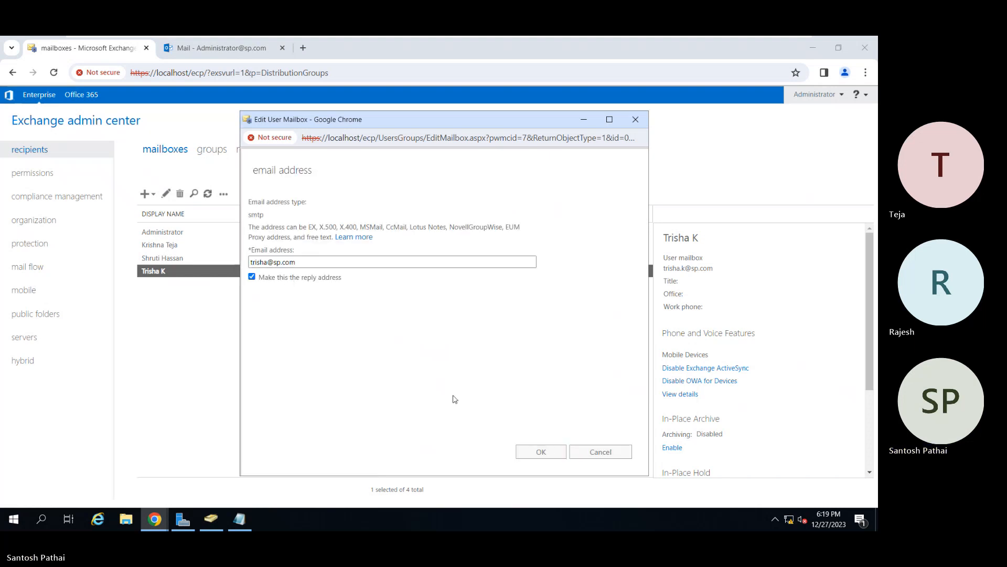
left_click(541, 457)
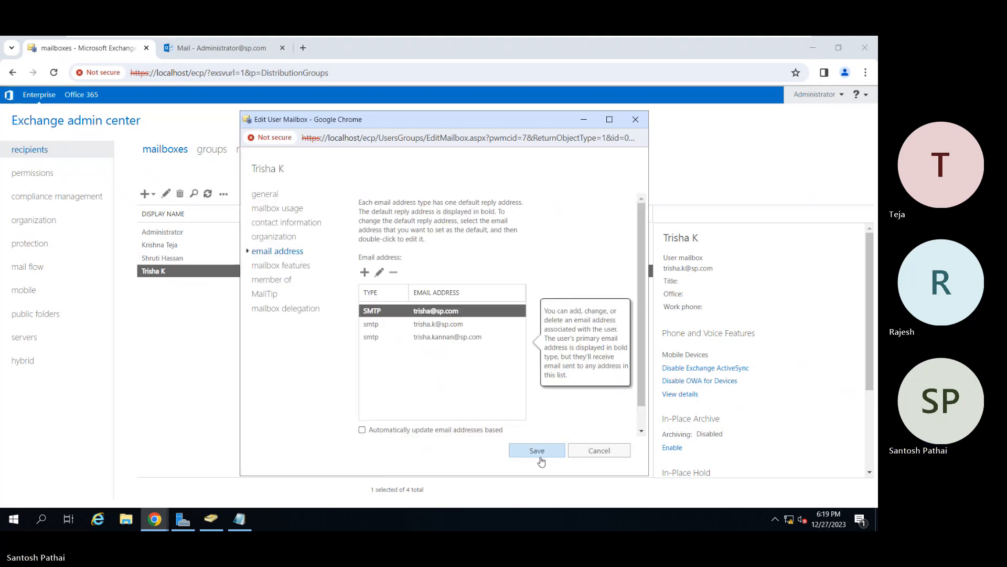
left_click(533, 452)
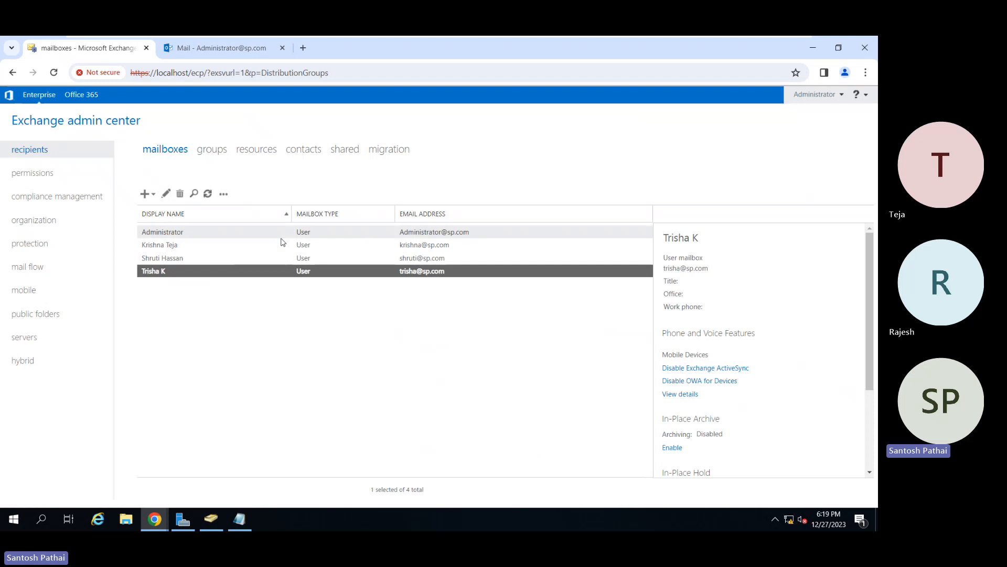
Reopen the selected user's mailbox properties and start editing its MailTip text.
left_click(166, 194)
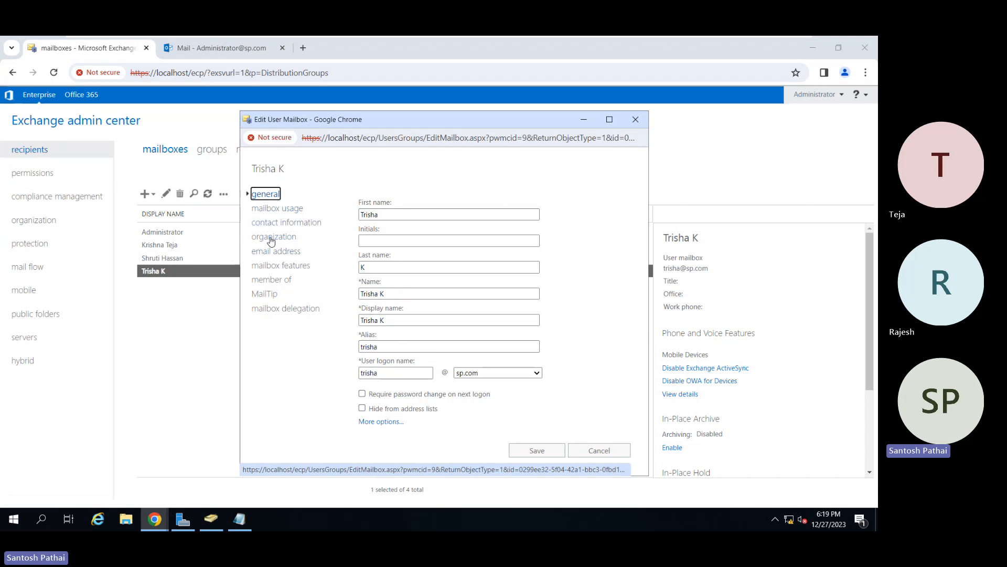
left_click(275, 280)
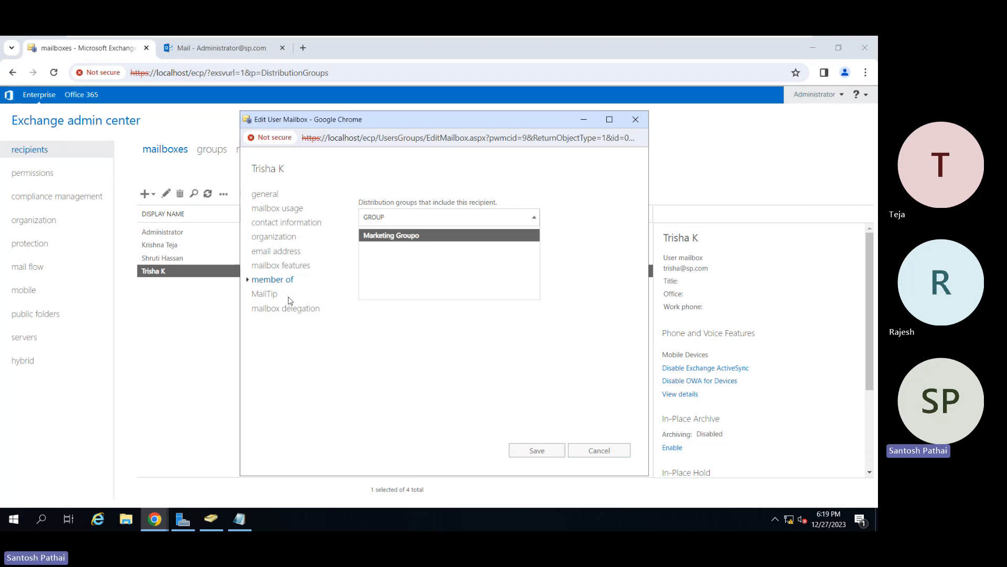
left_click(272, 297)
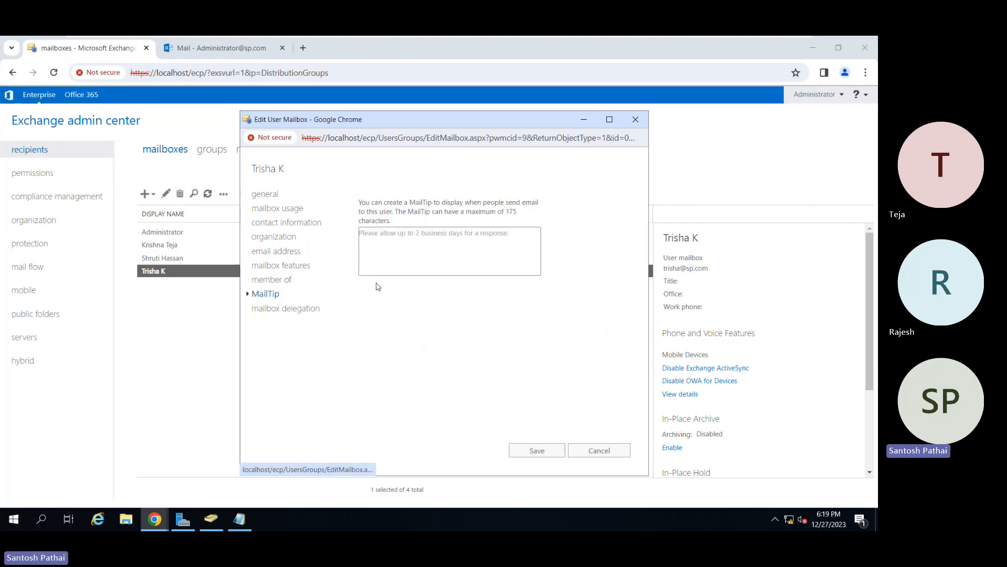
left_click(407, 252)
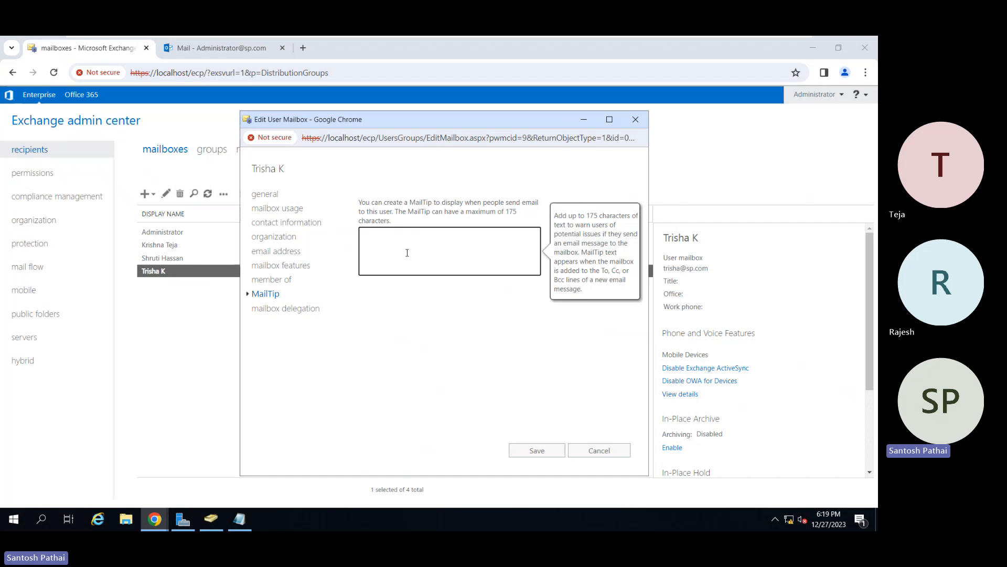
type("This")
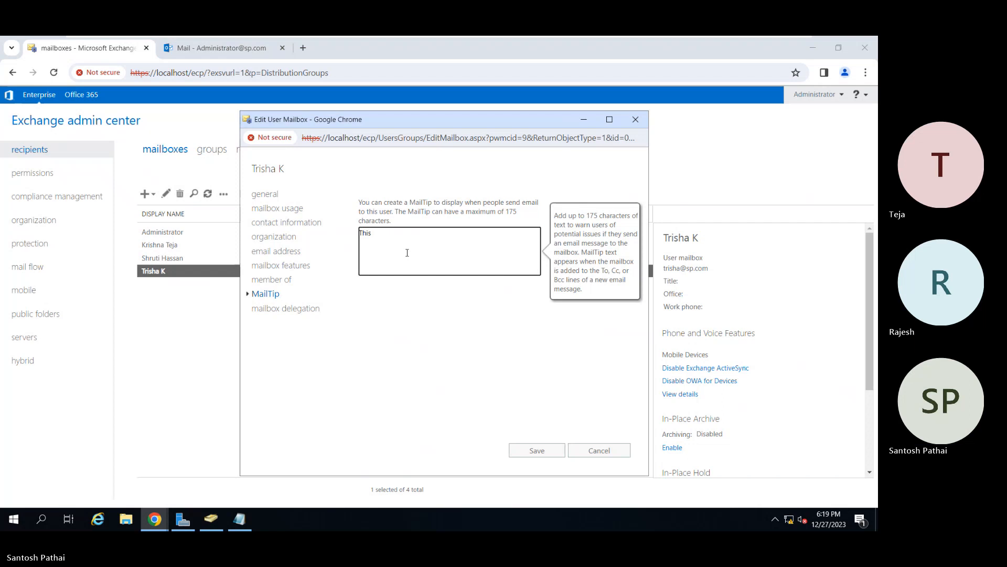
type(" user")
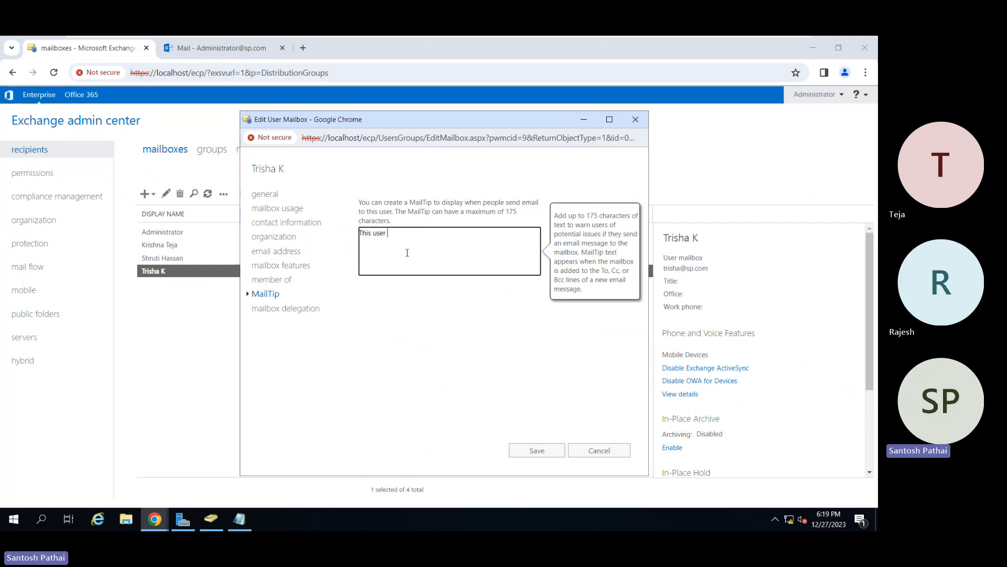
key("BackSpace")
key("BackSpace")
key("BackSpace")
key("BackSpace")
key("BackSpace")
key("BackSpace")
key("BackSpace")
key("BackSpace")
key("BackSpace")
key("BackSpace")
key("BackSpace")
key("BackSpace")
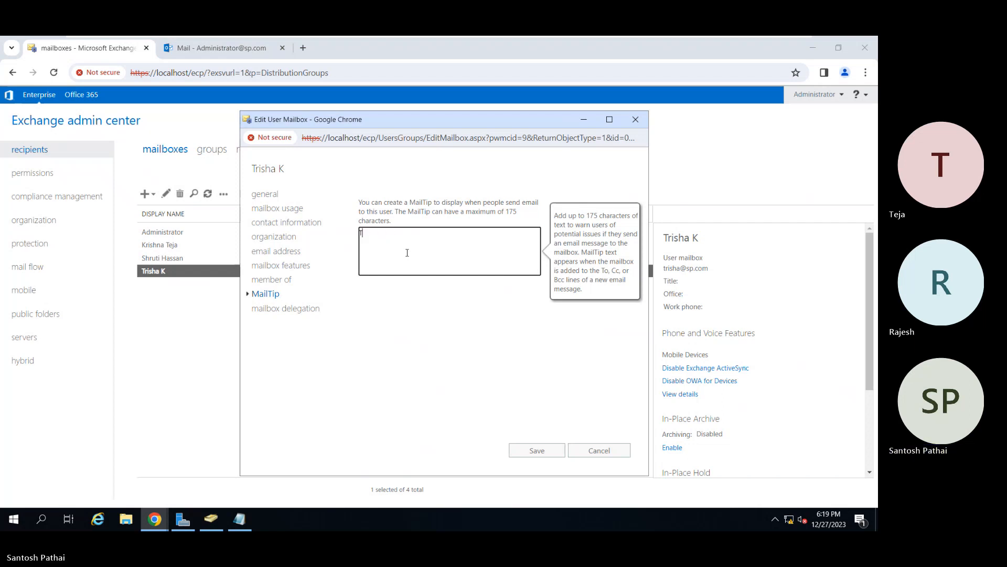
Set the MailTip to "Your sending an email to Vice President of the Company.", save the mailbox, and switch to the Administrator's mail.
type("Your se")
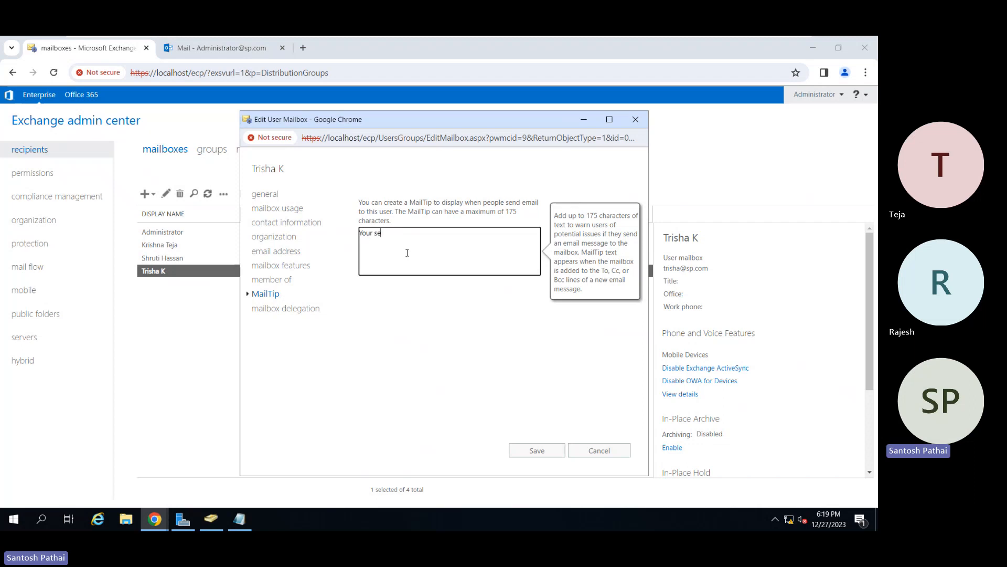
type("nding an email to VIce President.")
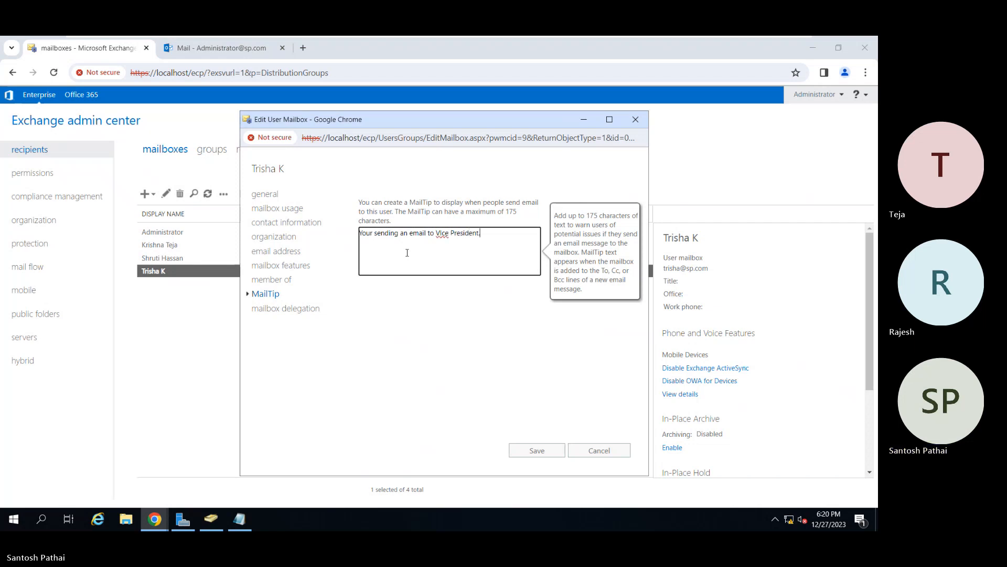
key("BackSpace")
key("BackSpace")
key("BackSpace")
key("BackSpace")
key("BackSpace")
key("BackSpace")
key("BackSpace")
key("BackSpace")
key("BackSpace")
key("BackSpace")
key("BackSpace")
key("BackSpace")
key("BackSpace")
key("BackSpace")
type("ic")
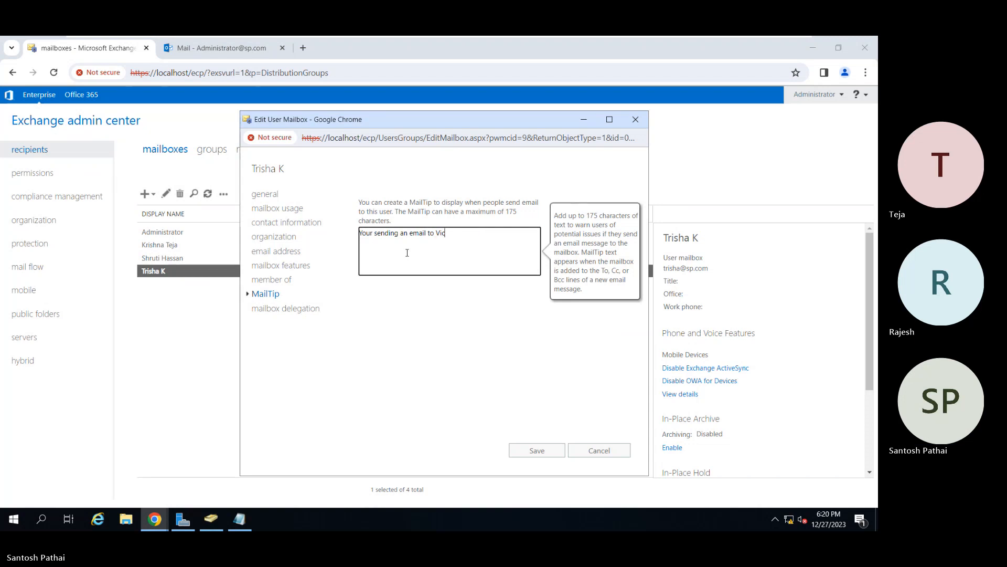
type("e Presiden")
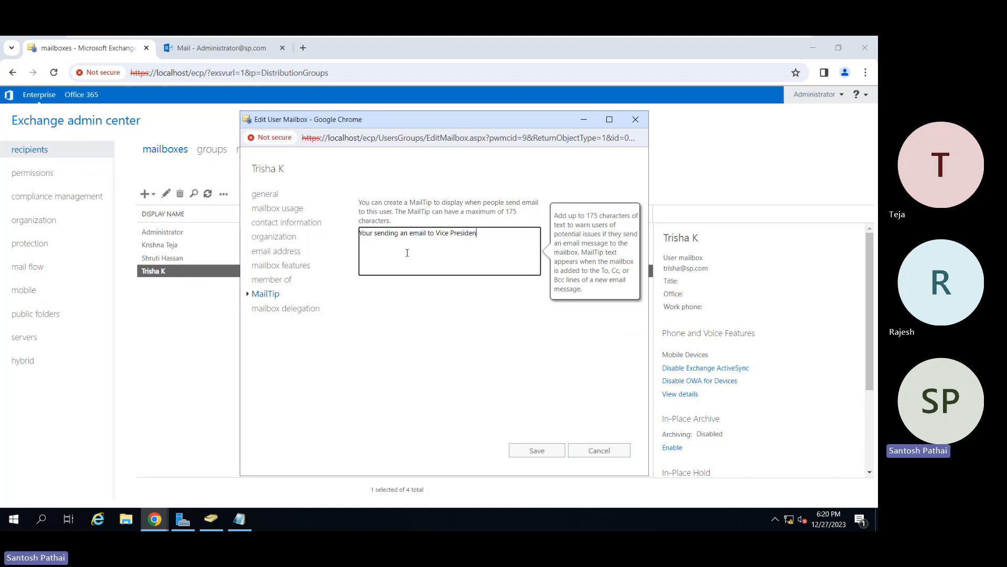
type("t of the Company.")
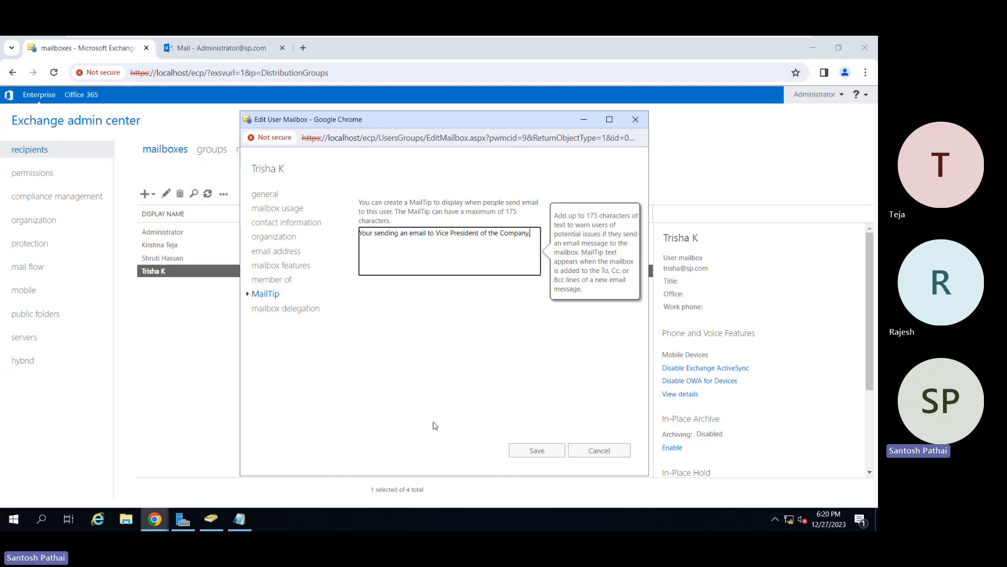
left_click(537, 450)
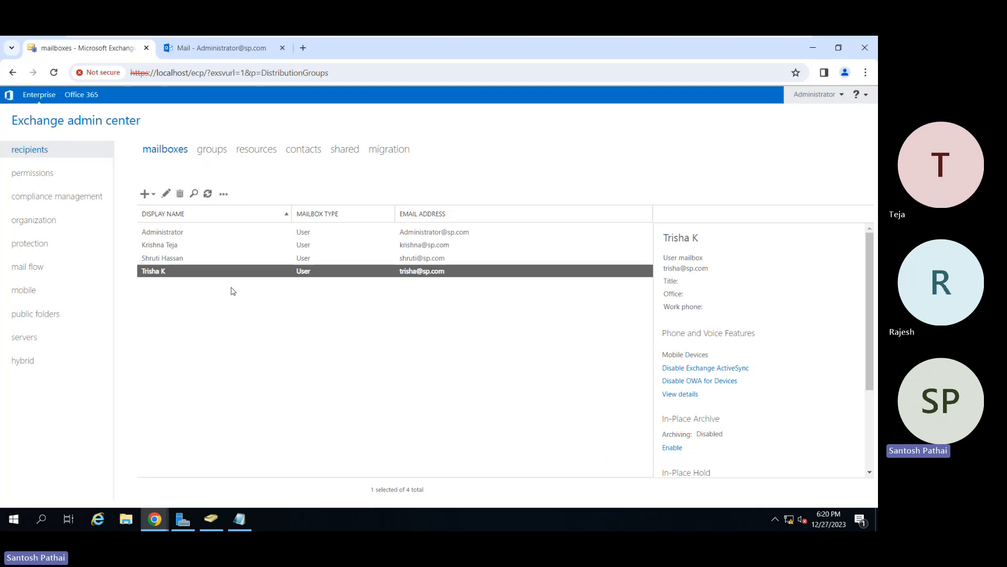
left_click(226, 52)
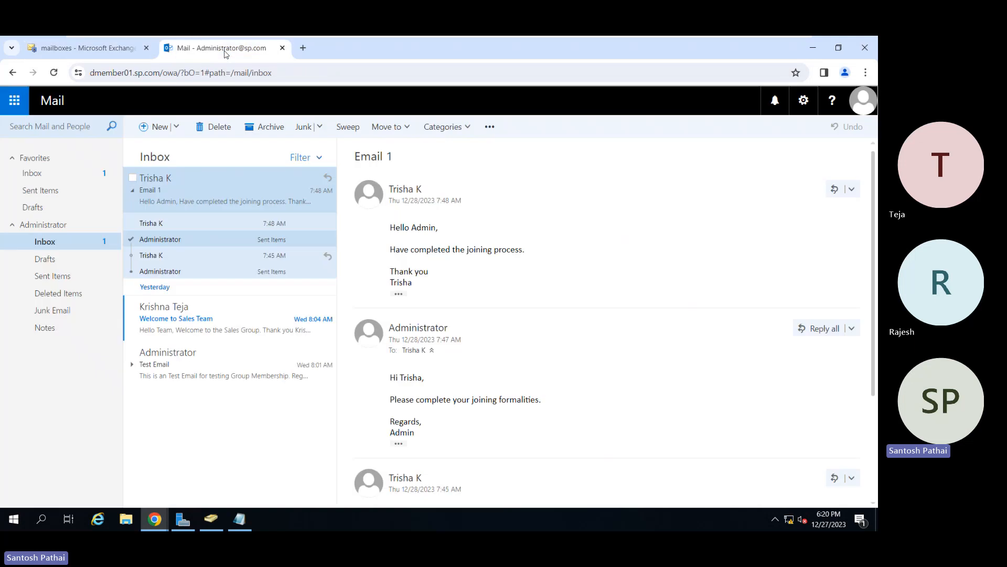
left_click(157, 128)
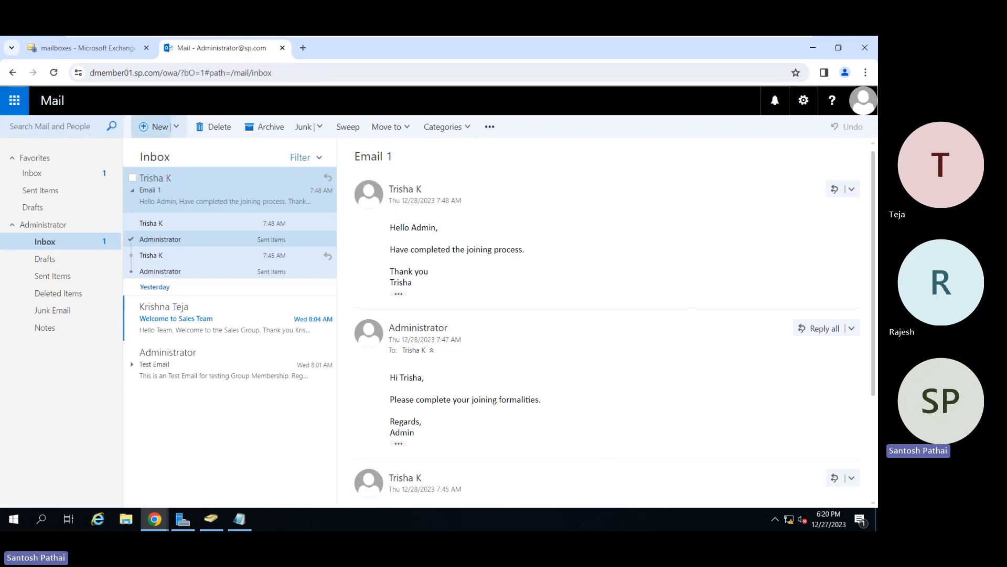
left_click(428, 160)
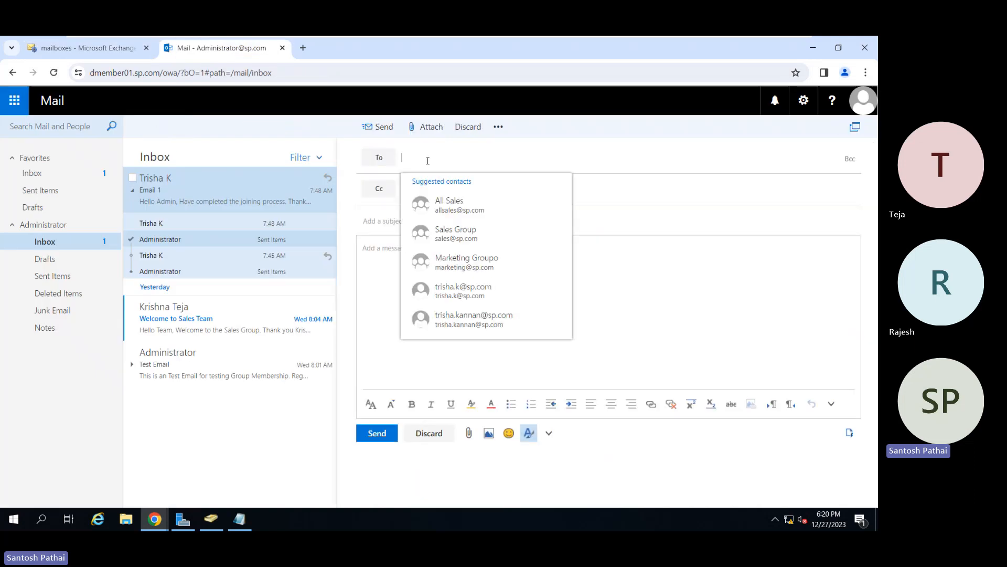
type("tr")
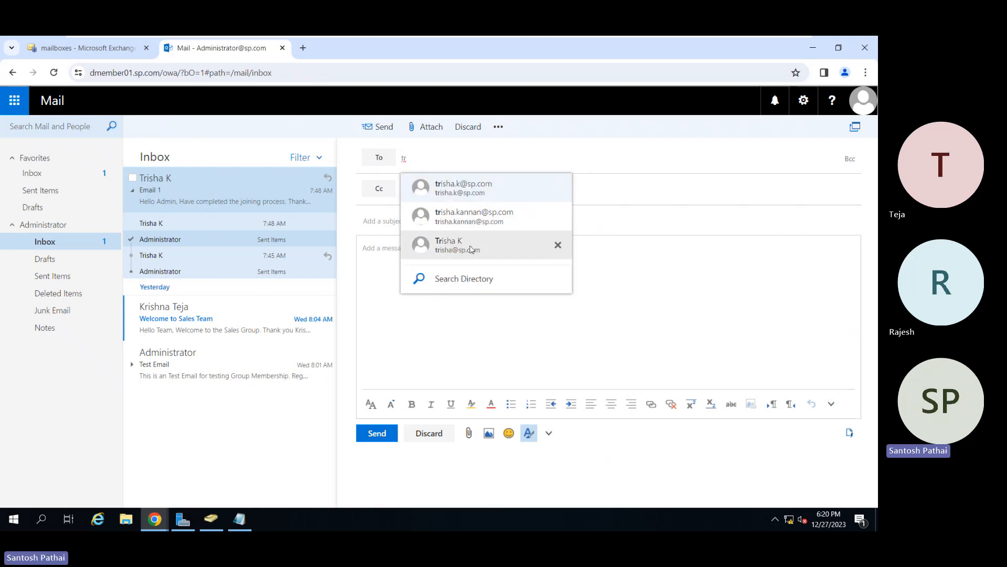
left_click(490, 247)
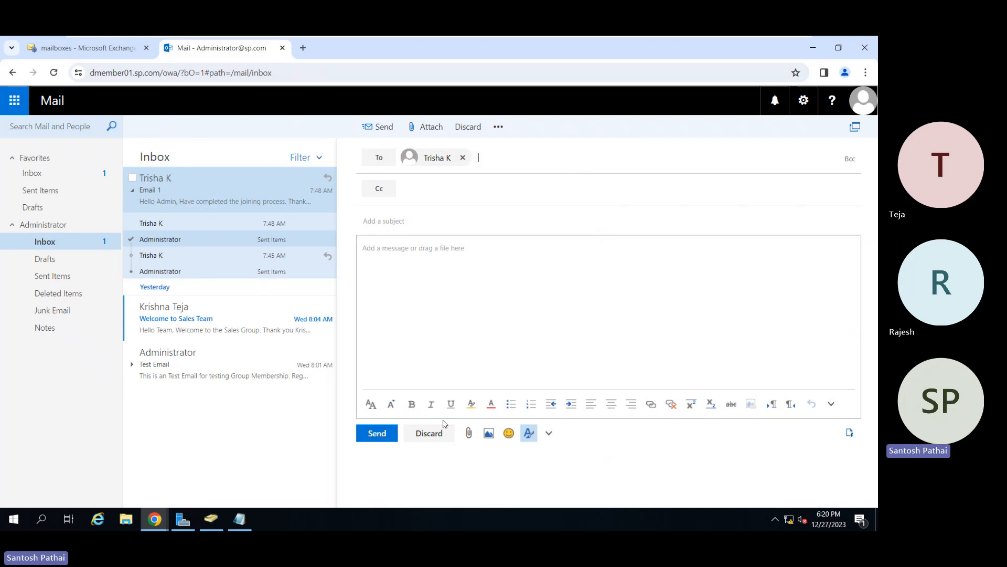
left_click(429, 434)
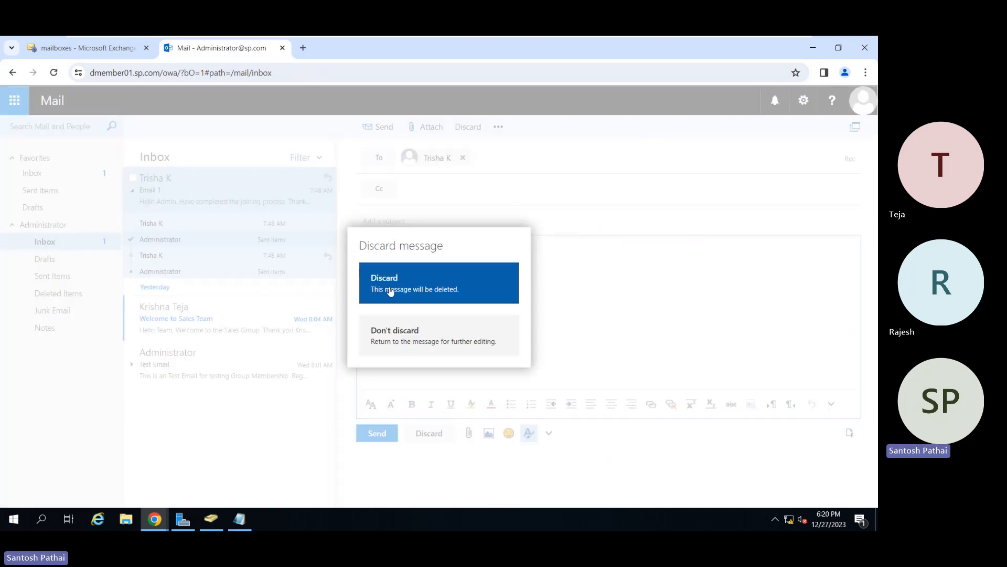
left_click(397, 287)
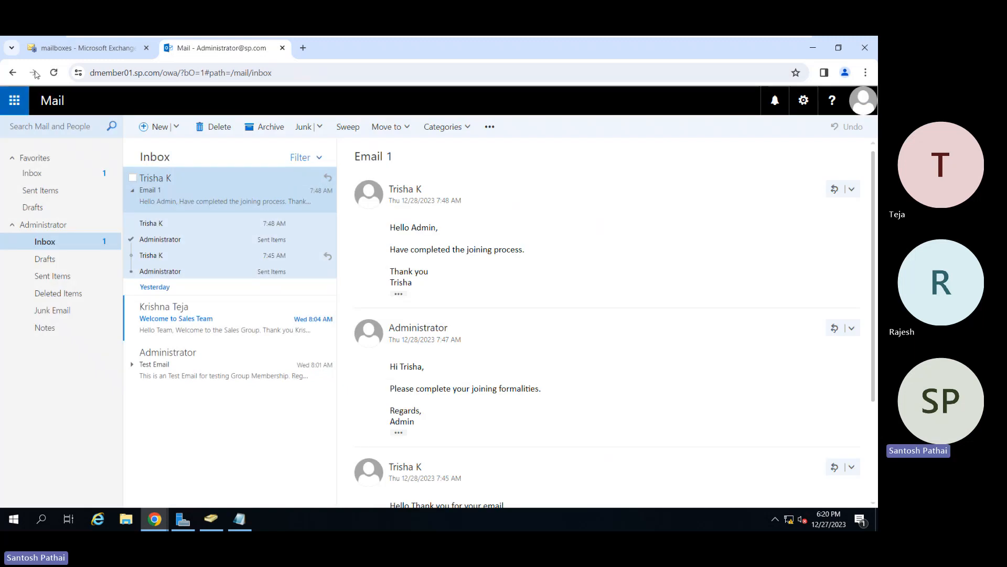
Reload the Administrator's mail and address a new message to the user's default reply address to check the MailTip.
left_click(54, 73)
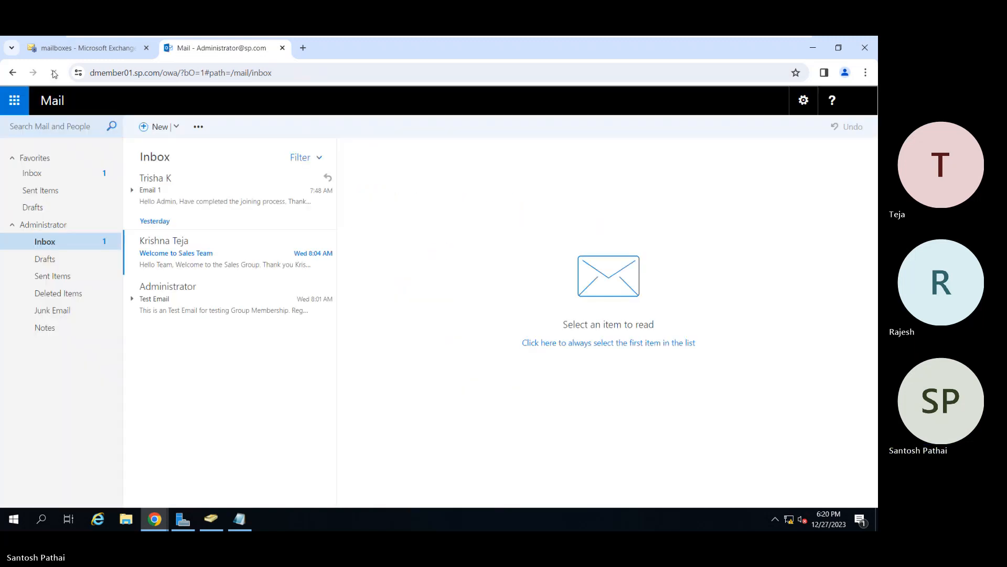
left_click(147, 128)
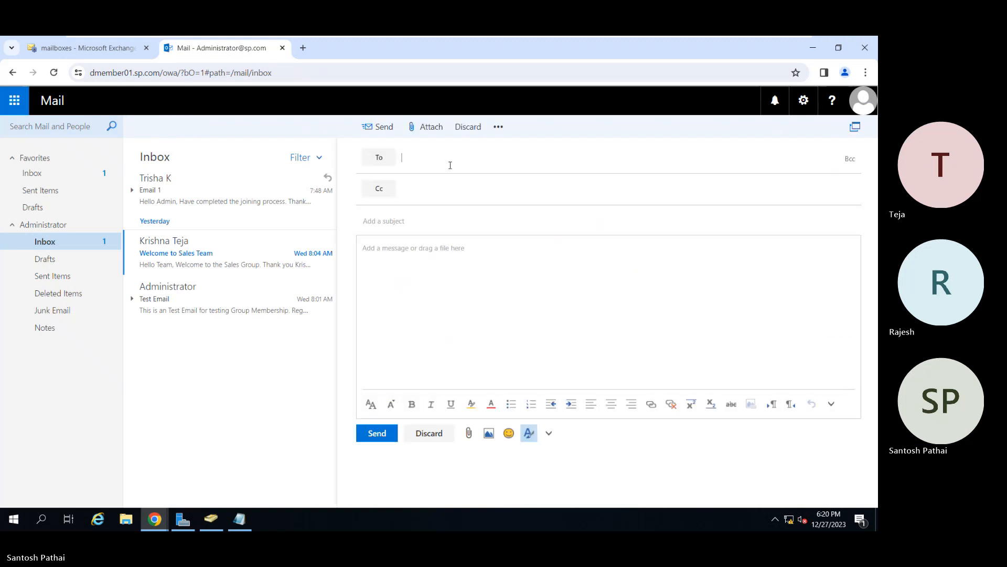
left_click(450, 166)
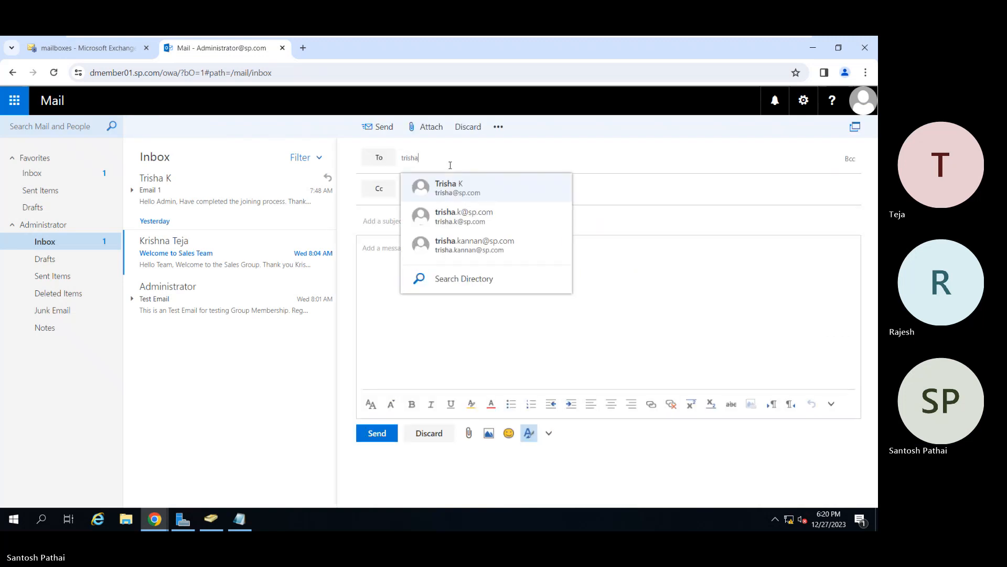
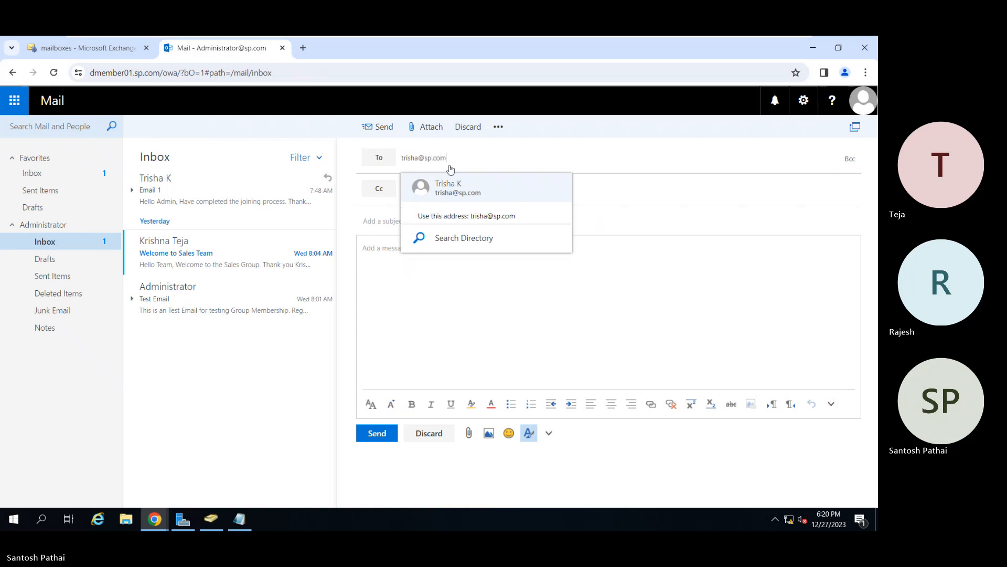
key("Return")
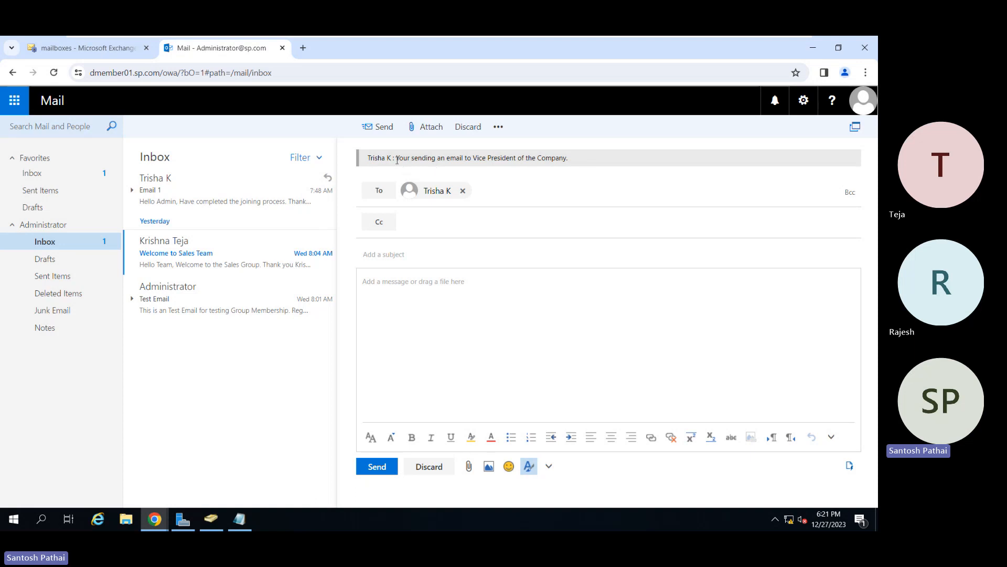
left_click_drag(397, 160, 577, 160)
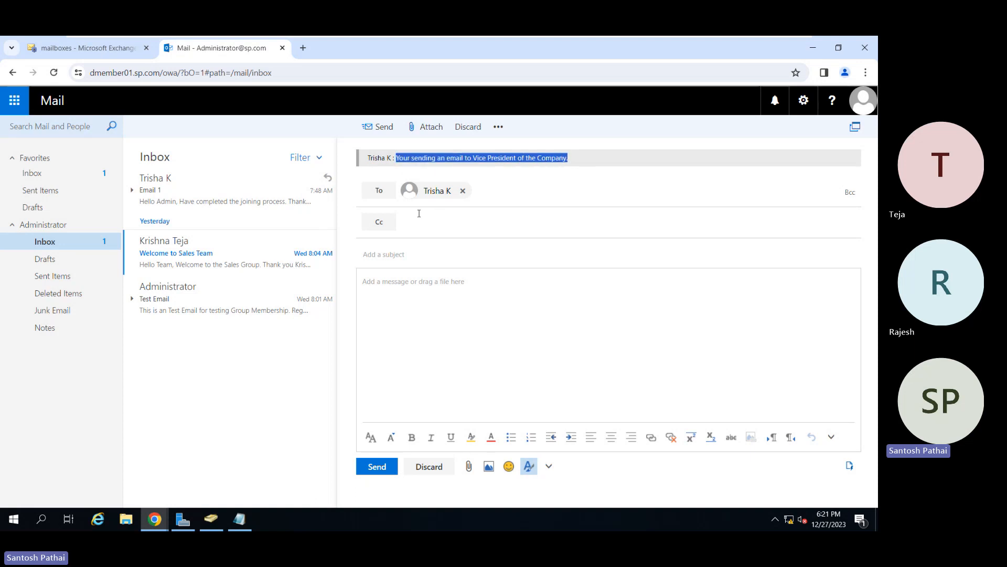
left_click(399, 255)
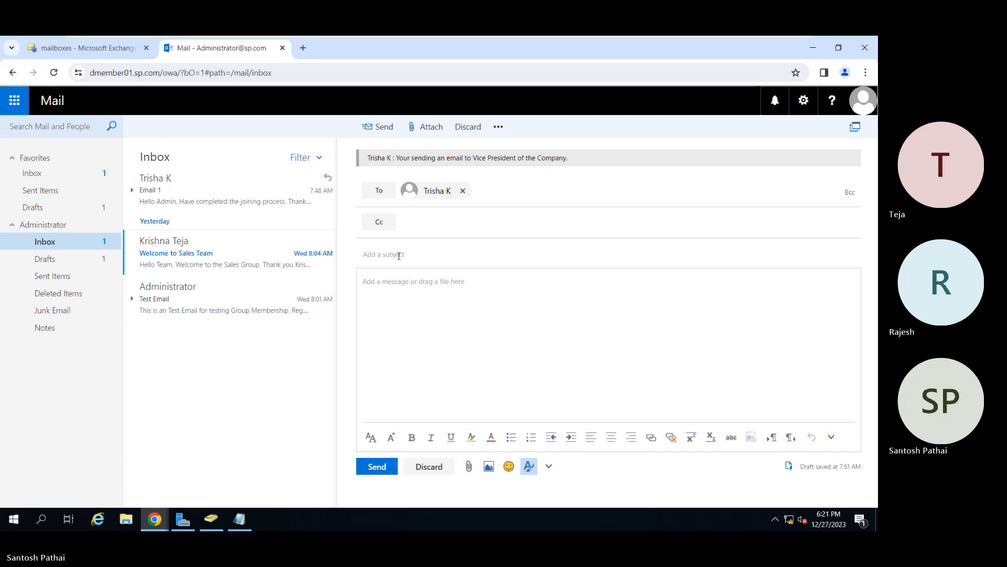
Discard the unsent test message in the Administrator's mail.
left_click(399, 256)
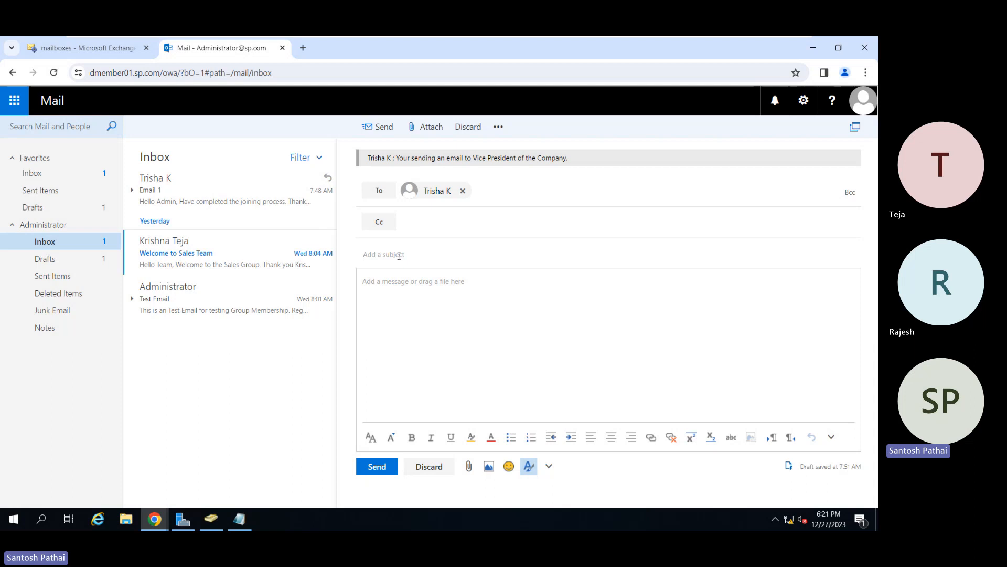
left_click(438, 466)
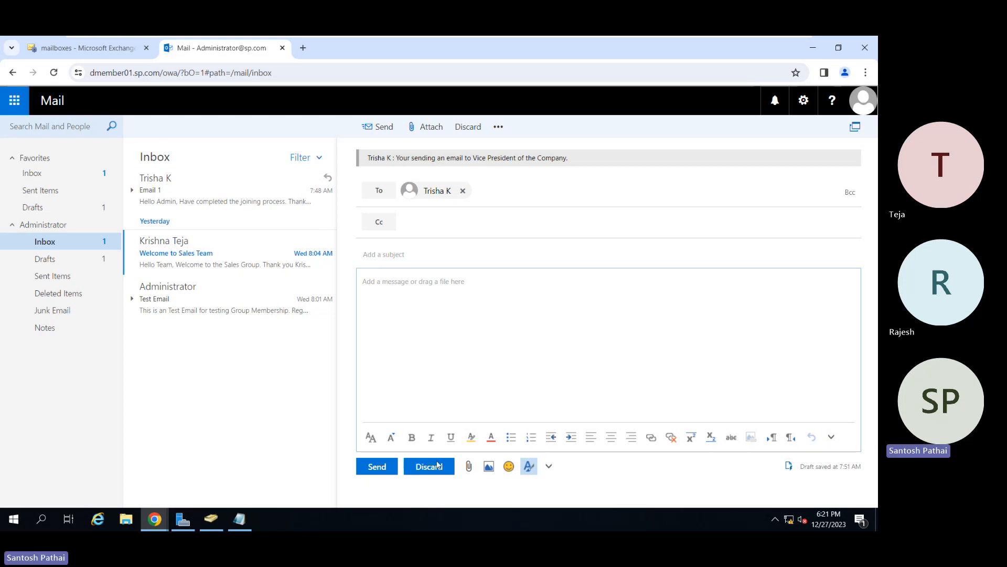
left_click(427, 277)
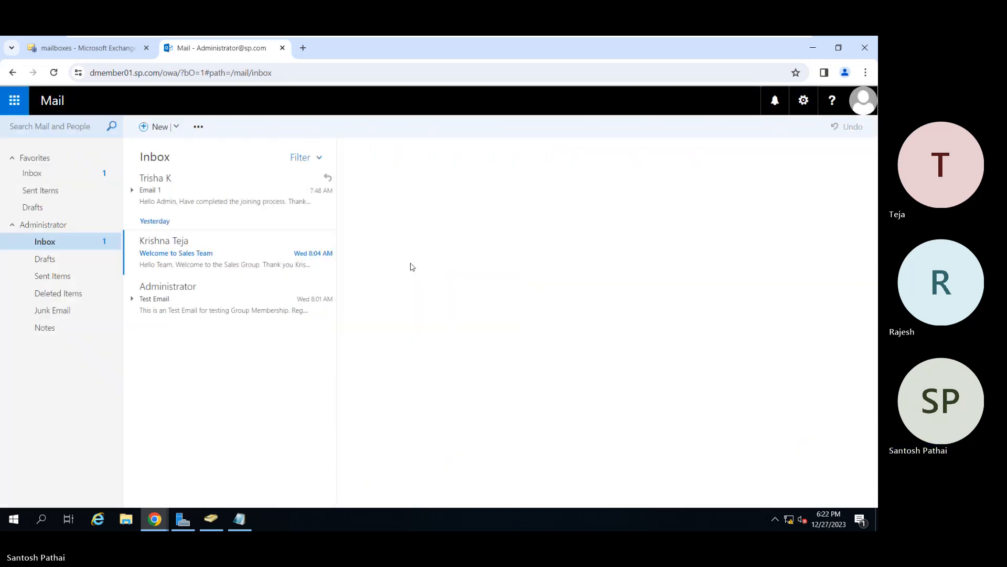
Switch to the Exchange admin center and examine the retention and address book policy options in the selected user's mailbox features.
left_click(84, 48)
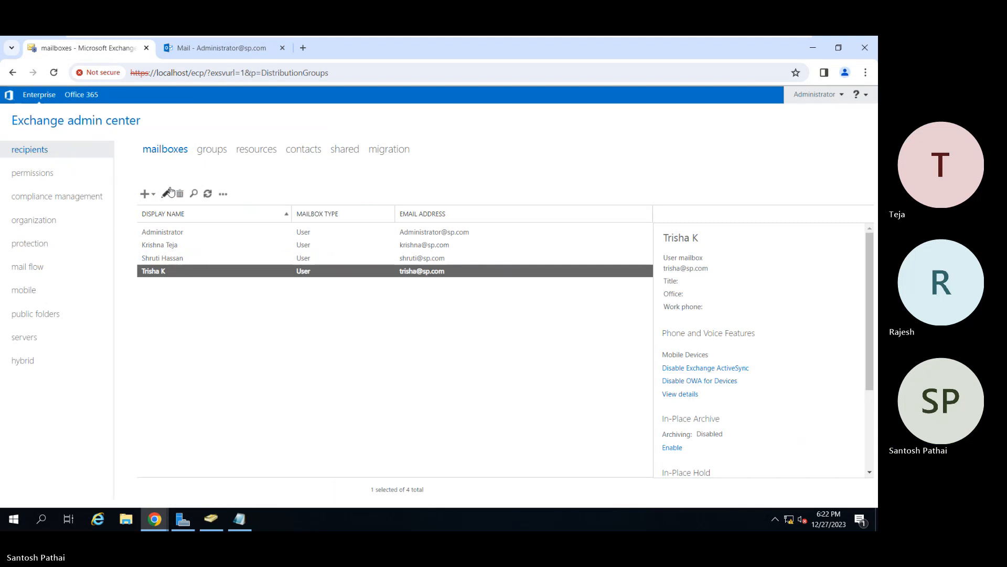
left_click(167, 193)
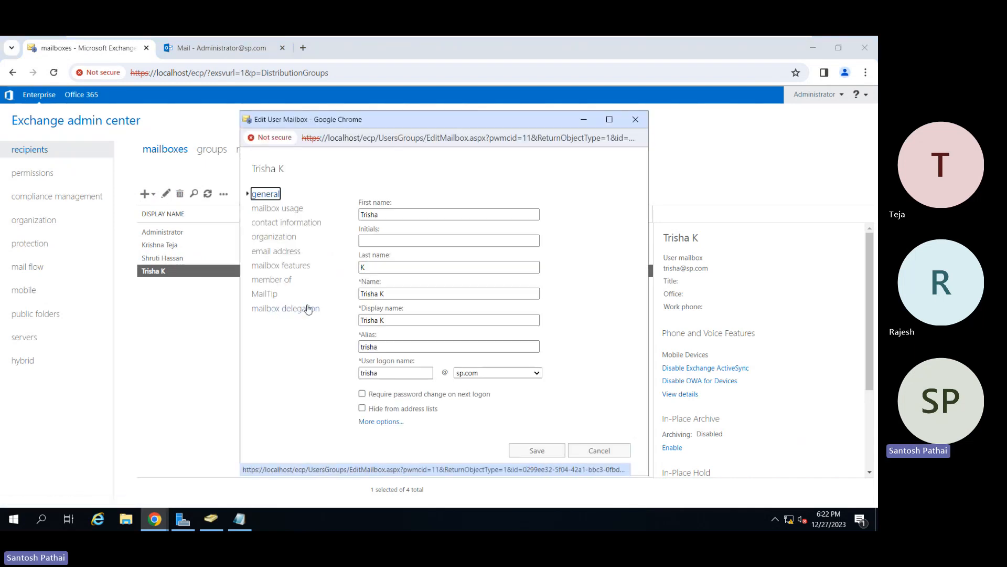
left_click(288, 266)
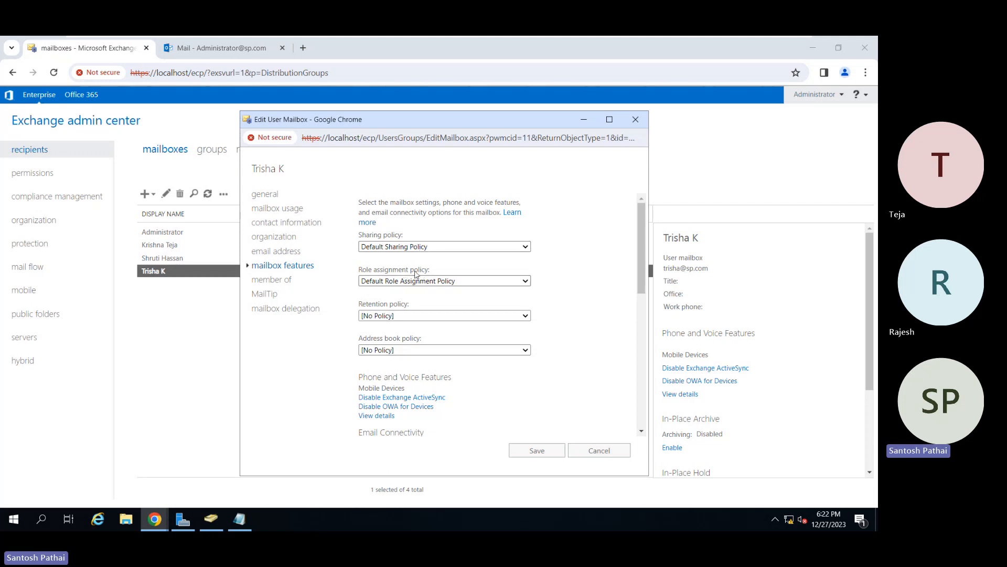
left_click(413, 316)
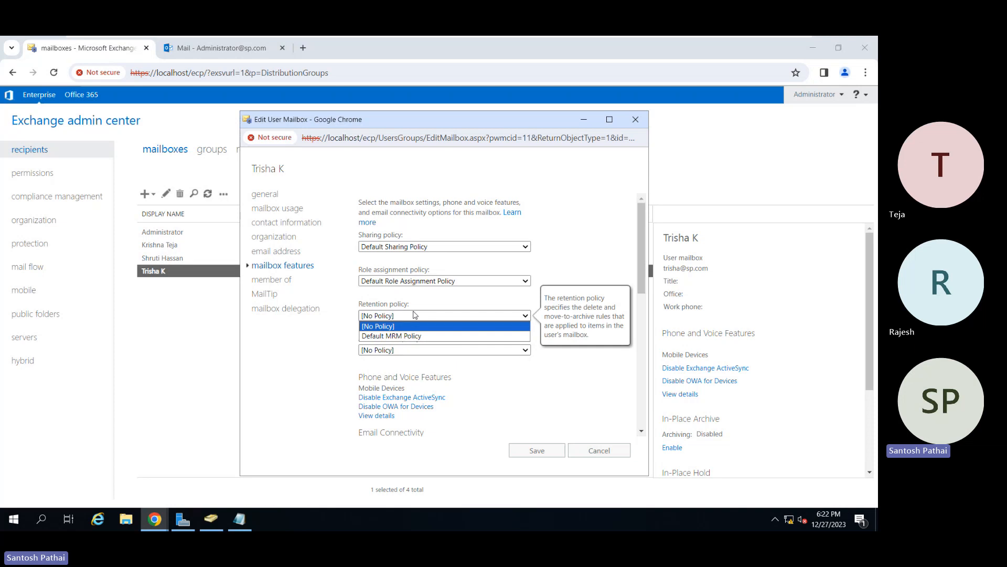
left_click(414, 326)
left_click(412, 350)
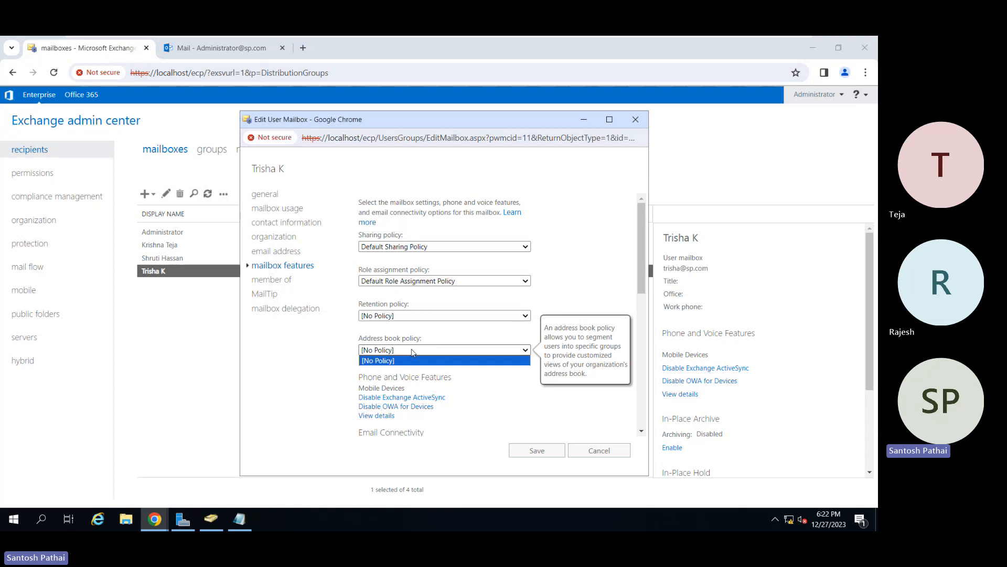
left_click(412, 351)
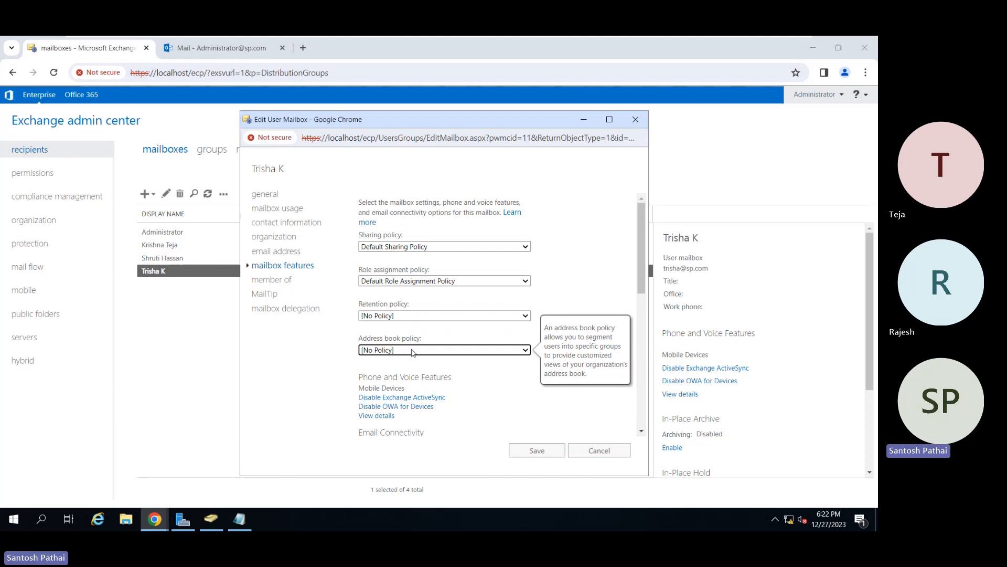
View the mobile device details in the user's mailbox features and close them without saving.
scroll(497, 379, "down", 2)
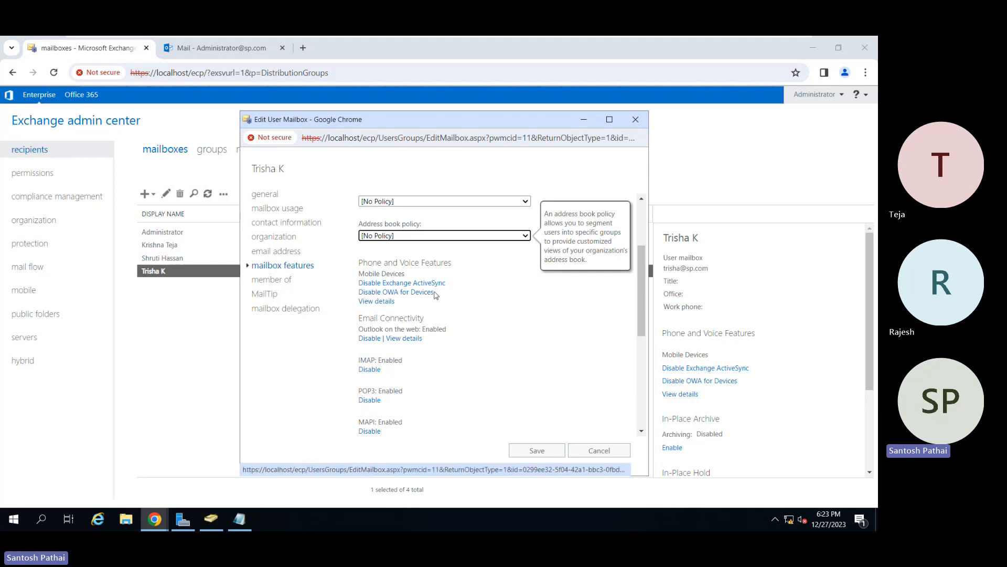
left_click(379, 304)
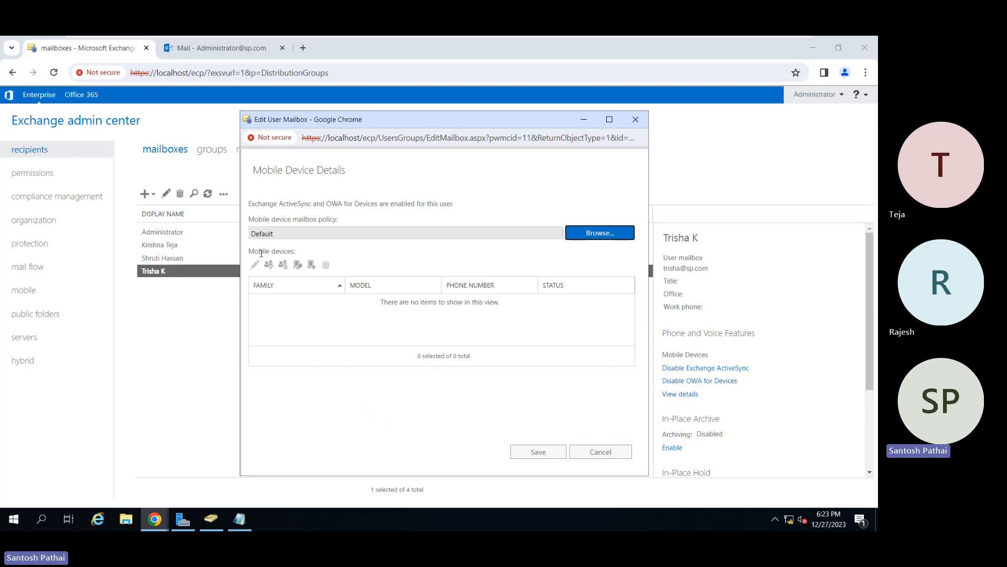
left_click(587, 454)
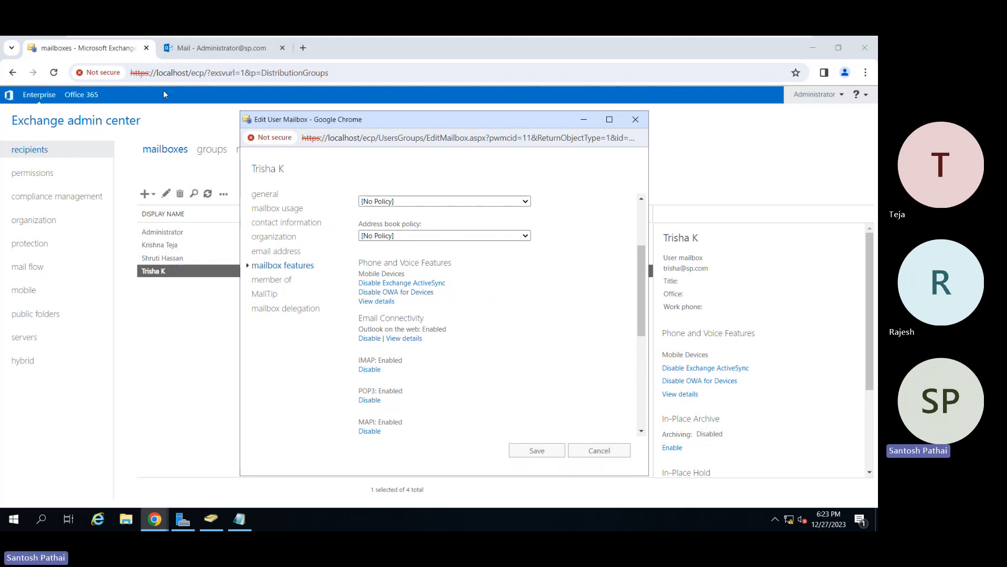
left_click(224, 51)
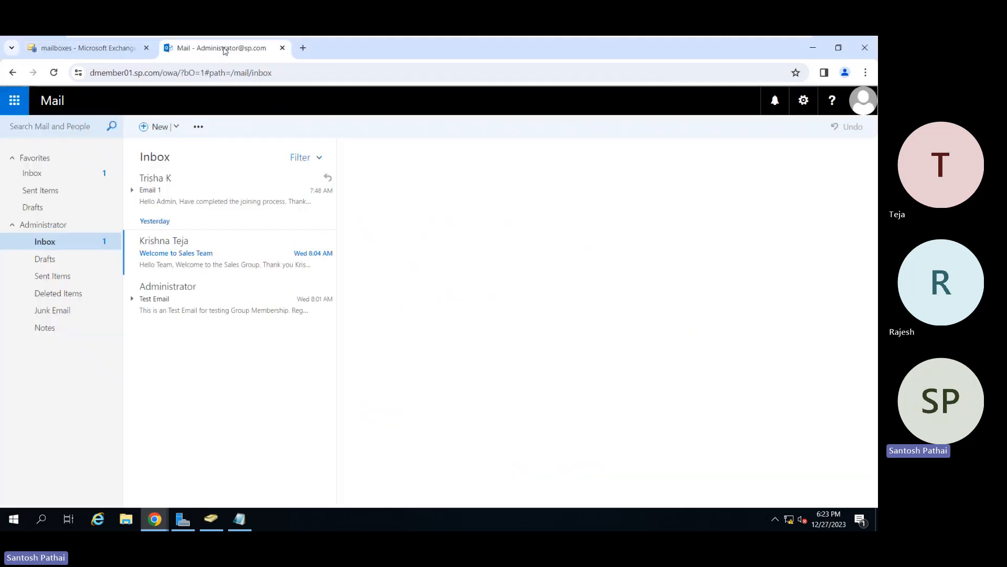
key("alt+Tab")
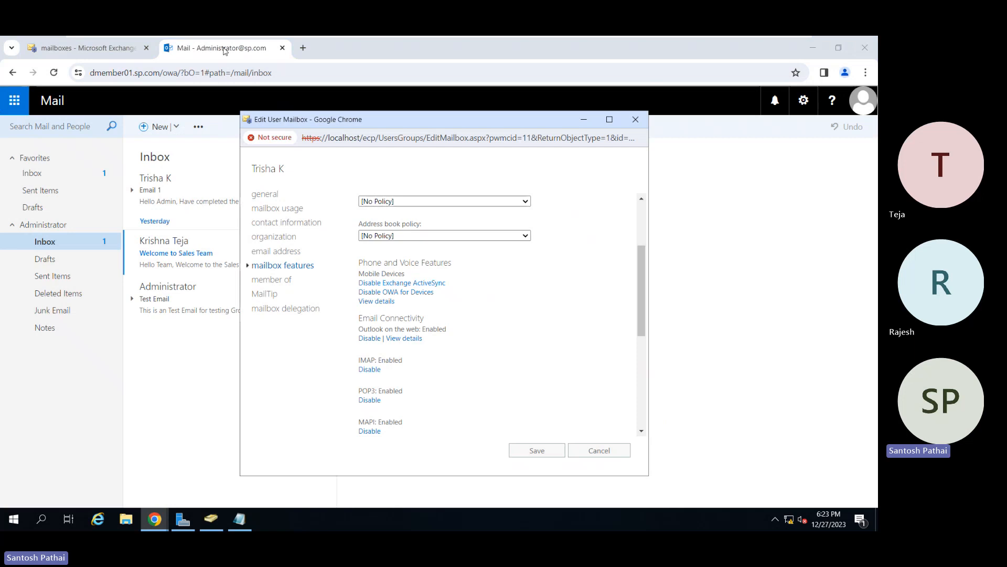
left_click(124, 57)
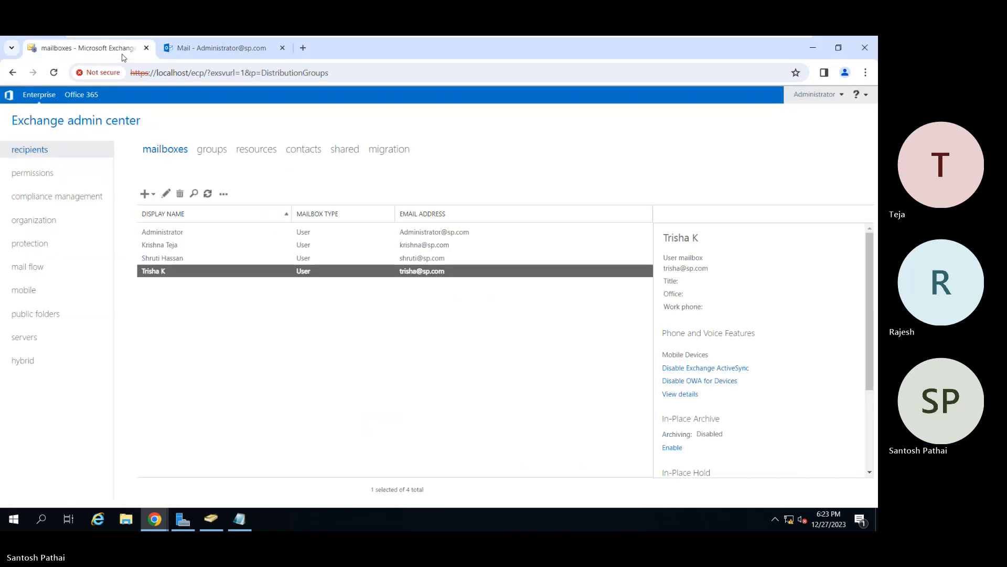
key("alt+Tab")
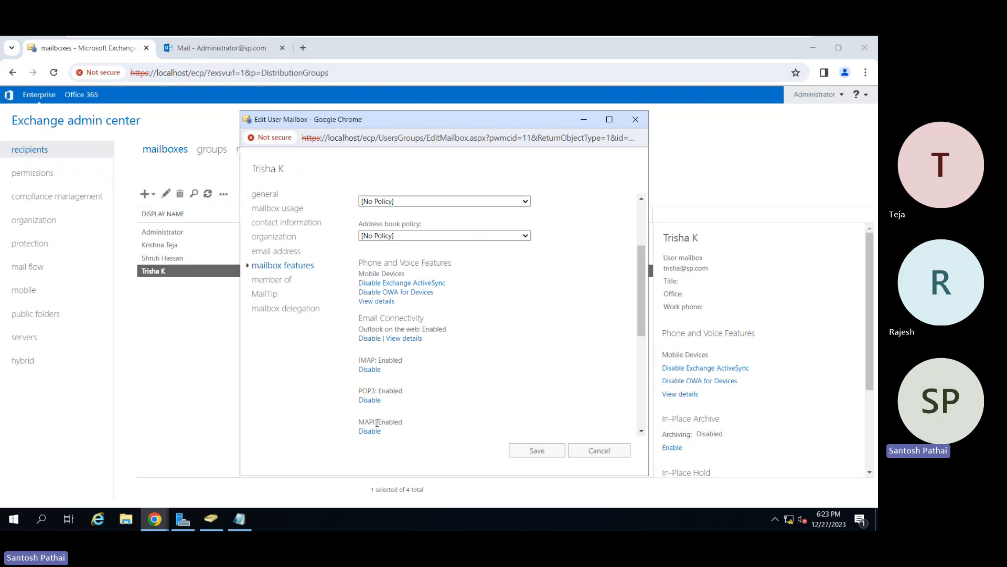
Review the MAPI, litigation hold, archiving and mail flow settings in the mailbox features, and save the mailbox.
double_click(397, 421)
scroll(456, 361, "down", 2)
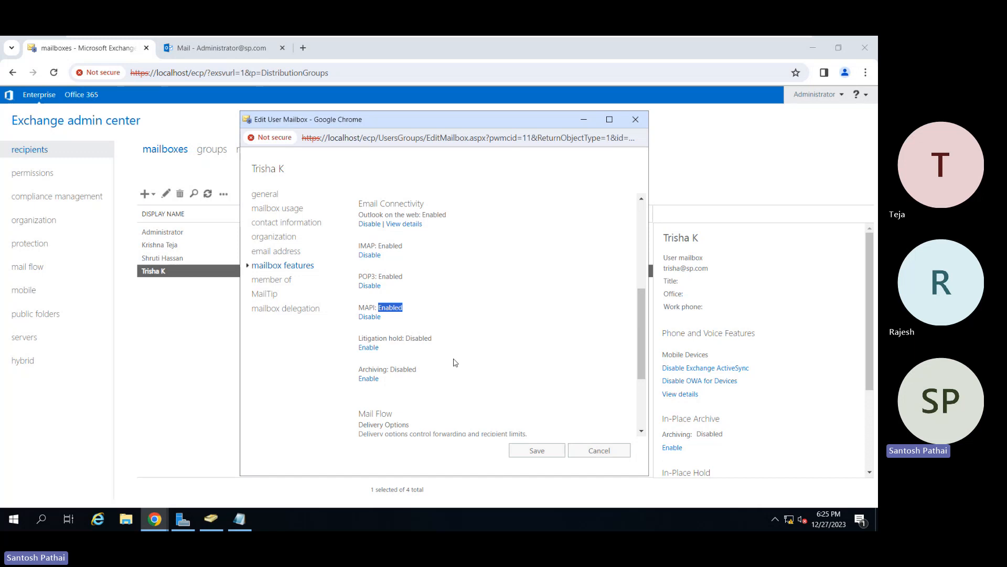
scroll(455, 362, "down", 1)
scroll(455, 362, "down", 1)
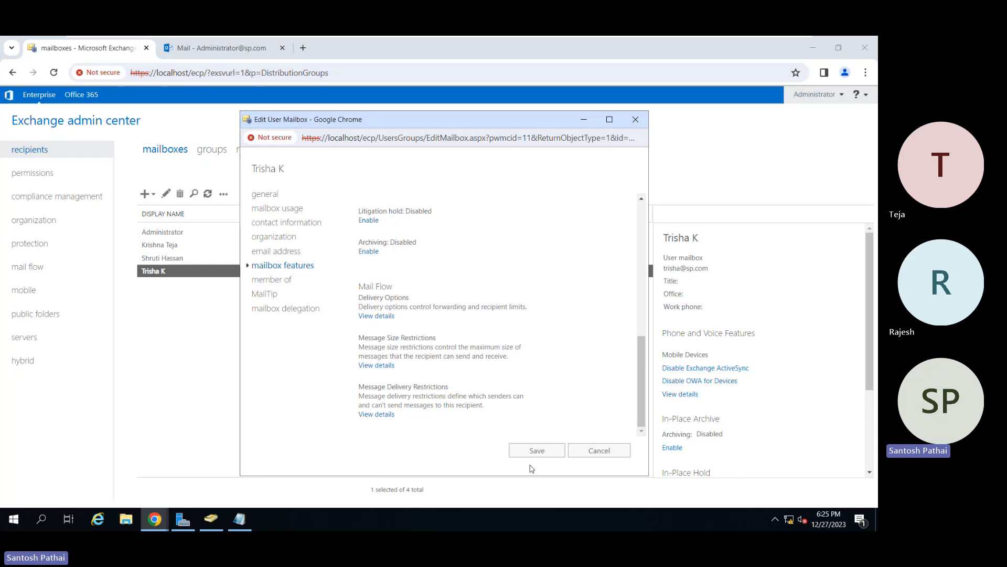
left_click(536, 451)
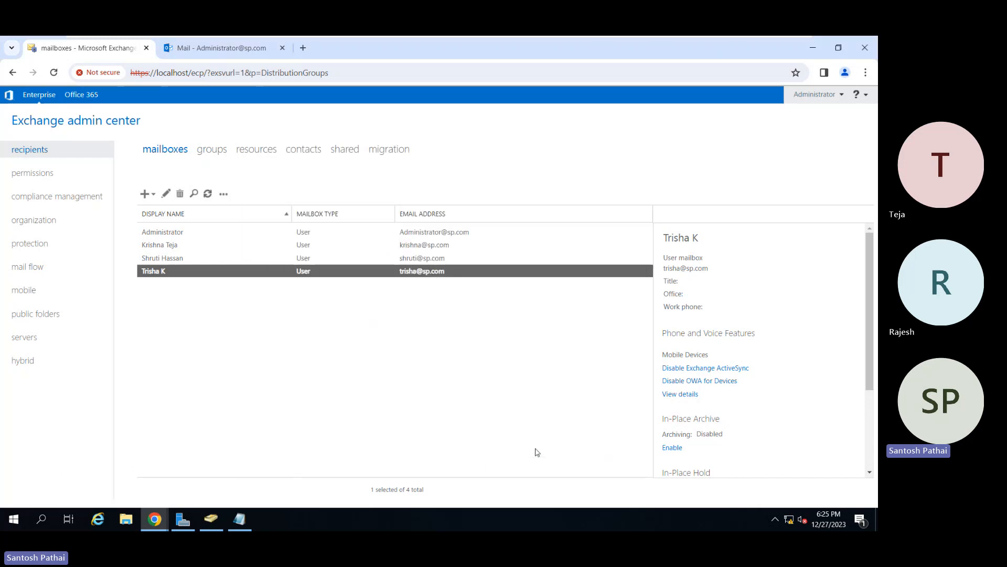
Take the DomainMember01 virtual machine out of full screen and open its power options in VMware Workstation.
mouse_move(458, 36)
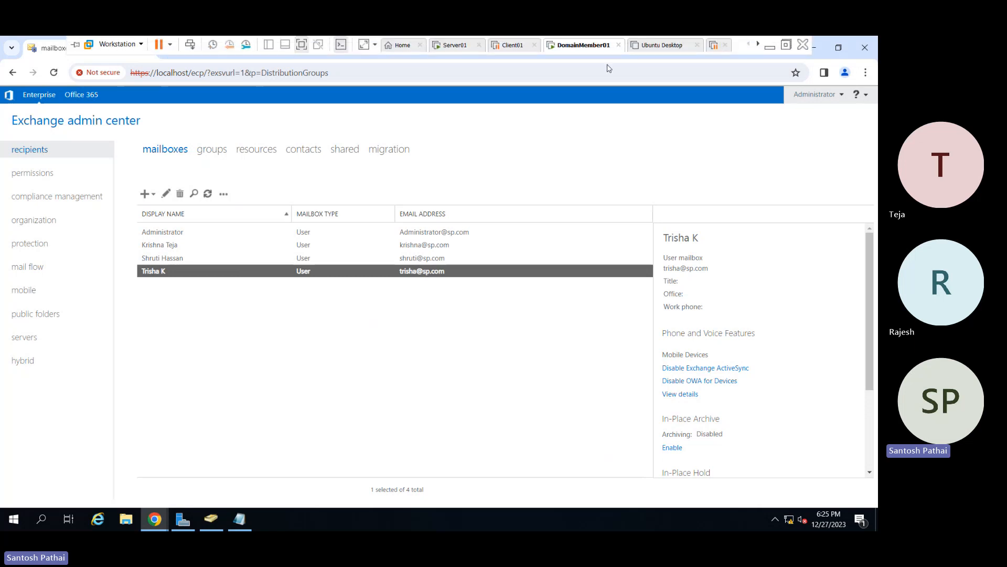
left_click(786, 46)
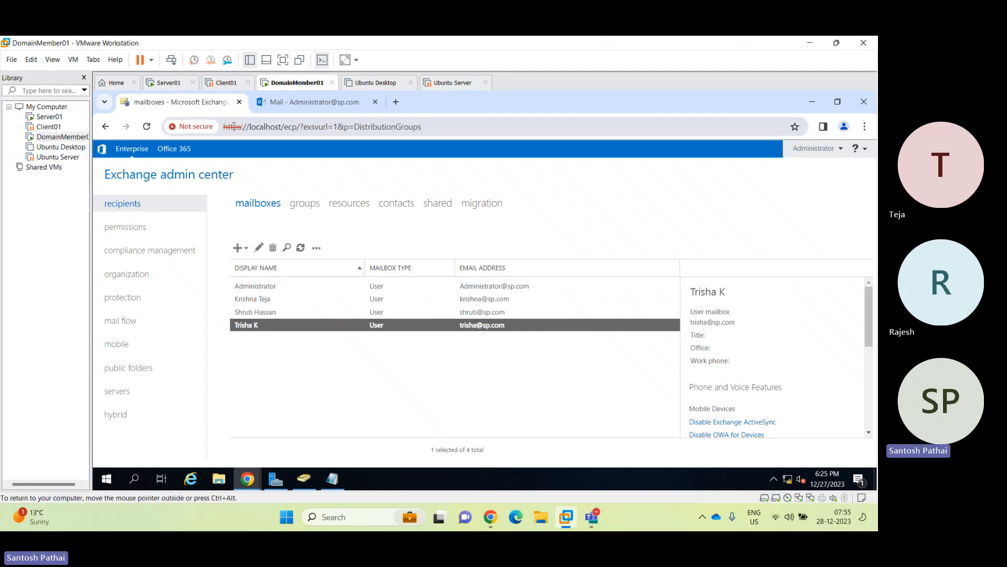
right_click(284, 87)
mouse_move(324, 111)
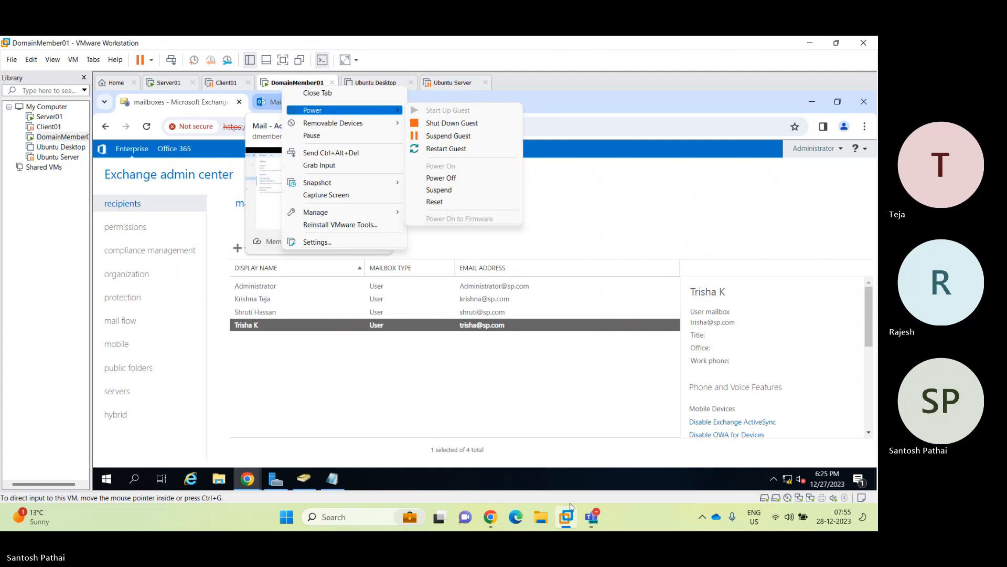
Switch to the Microsoft Teams meeting and request that its recording be stopped.
mouse_move(583, 512)
left_click(568, 450)
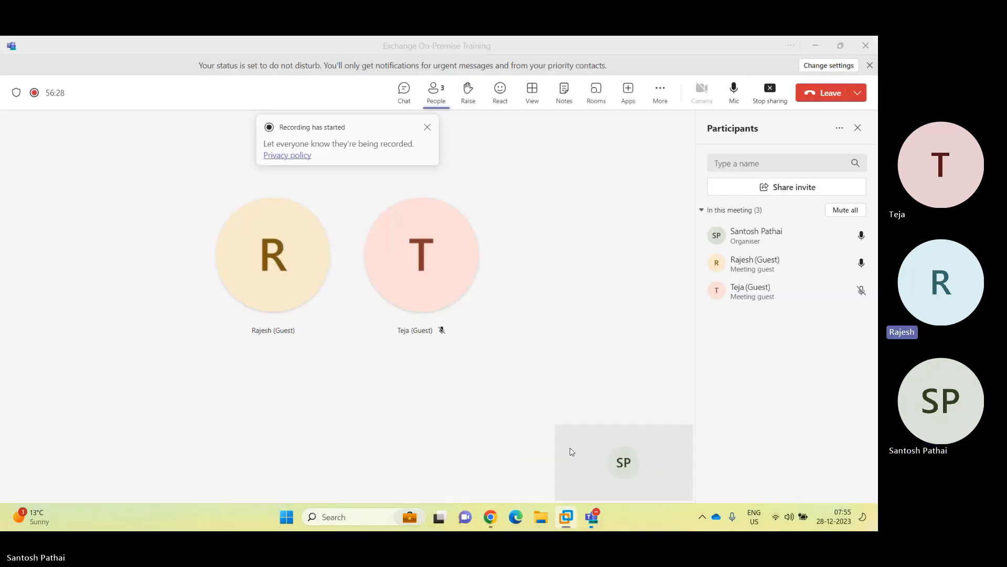
left_click(660, 94)
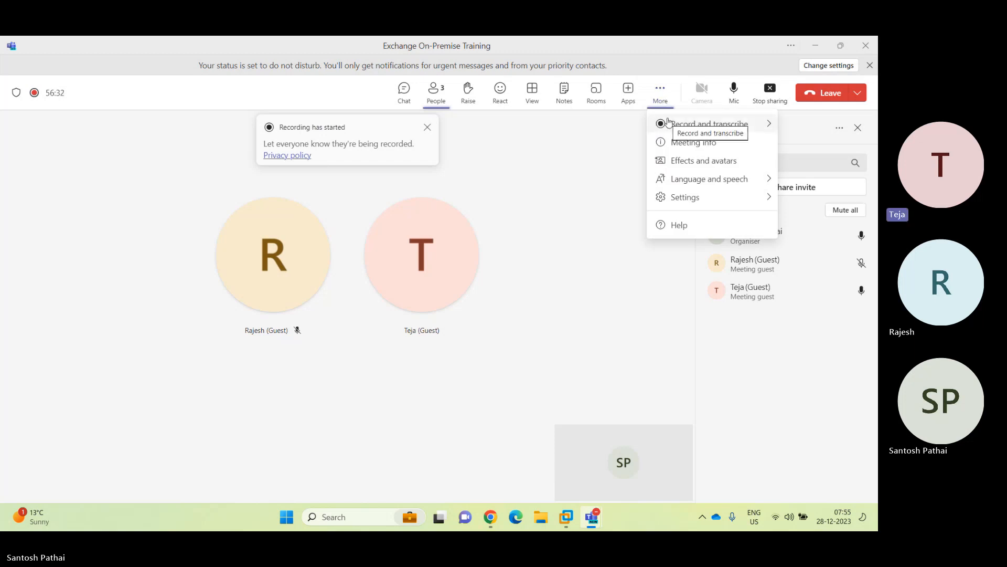
left_click(653, 125)
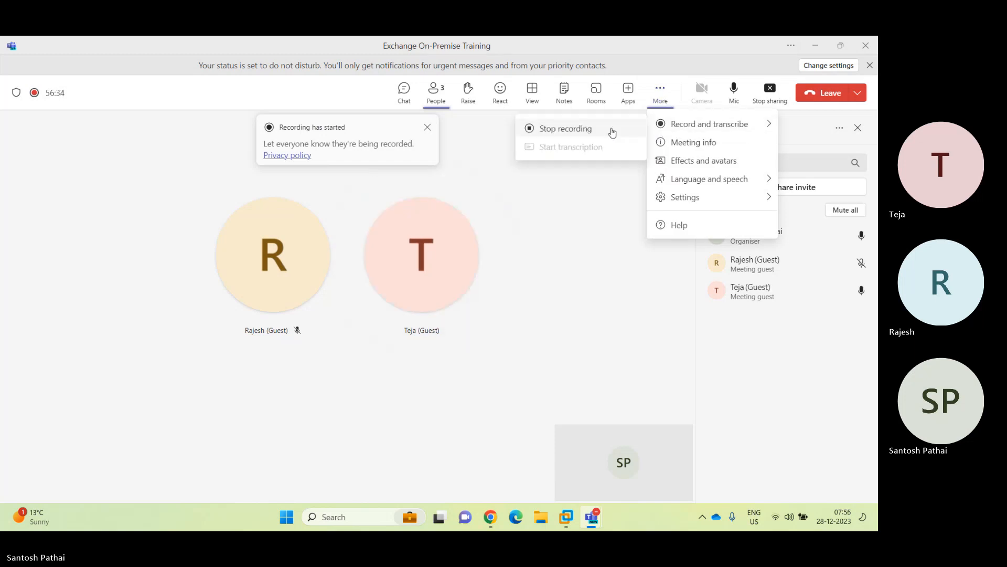
left_click(600, 131)
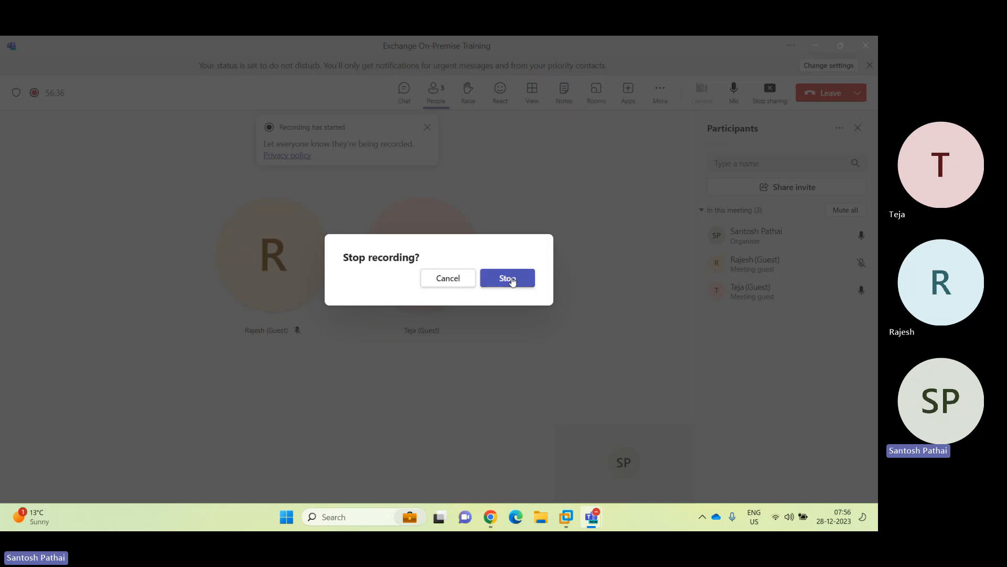